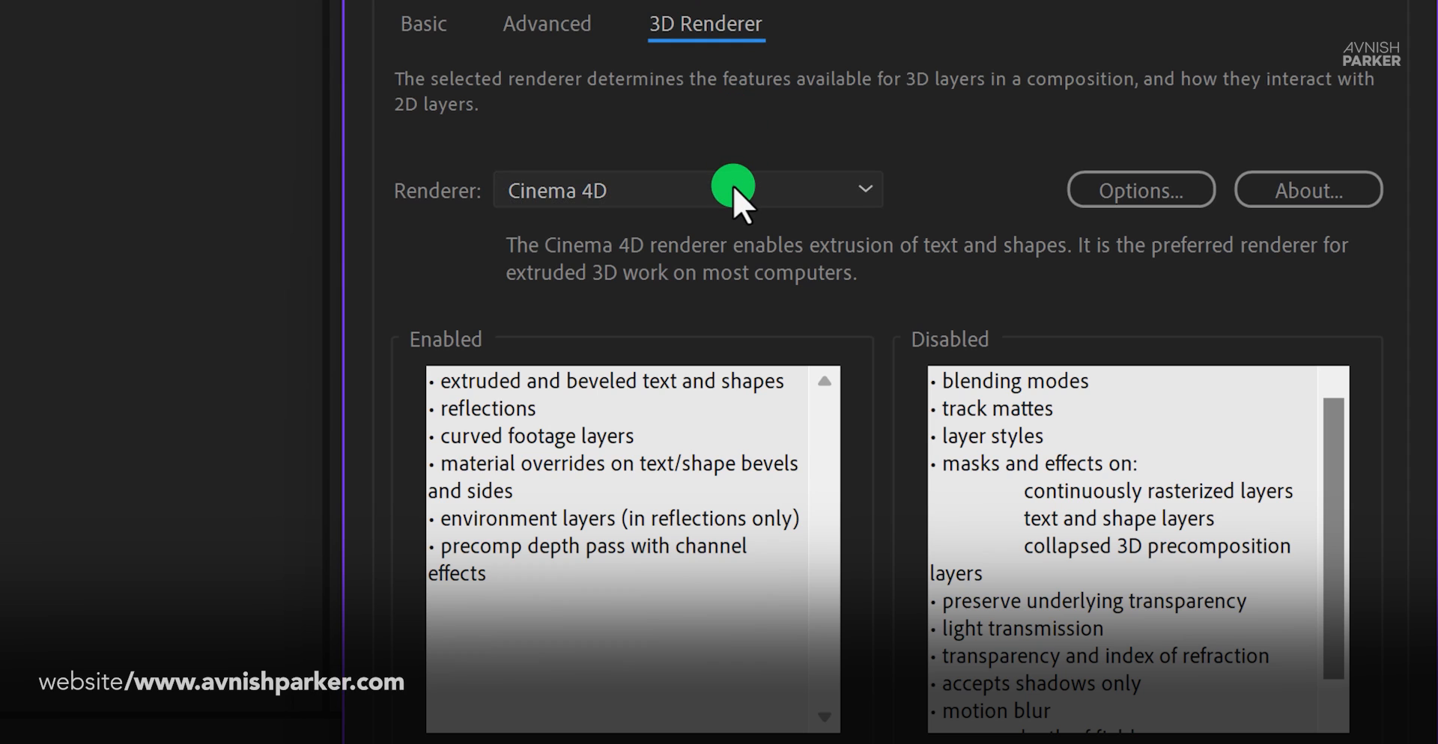
Step: Set the 3D Text Animation composition's 3D renderer to Cinema 4D, review its disabled features and confirm the composition settings
click(734, 187)
click(725, 222)
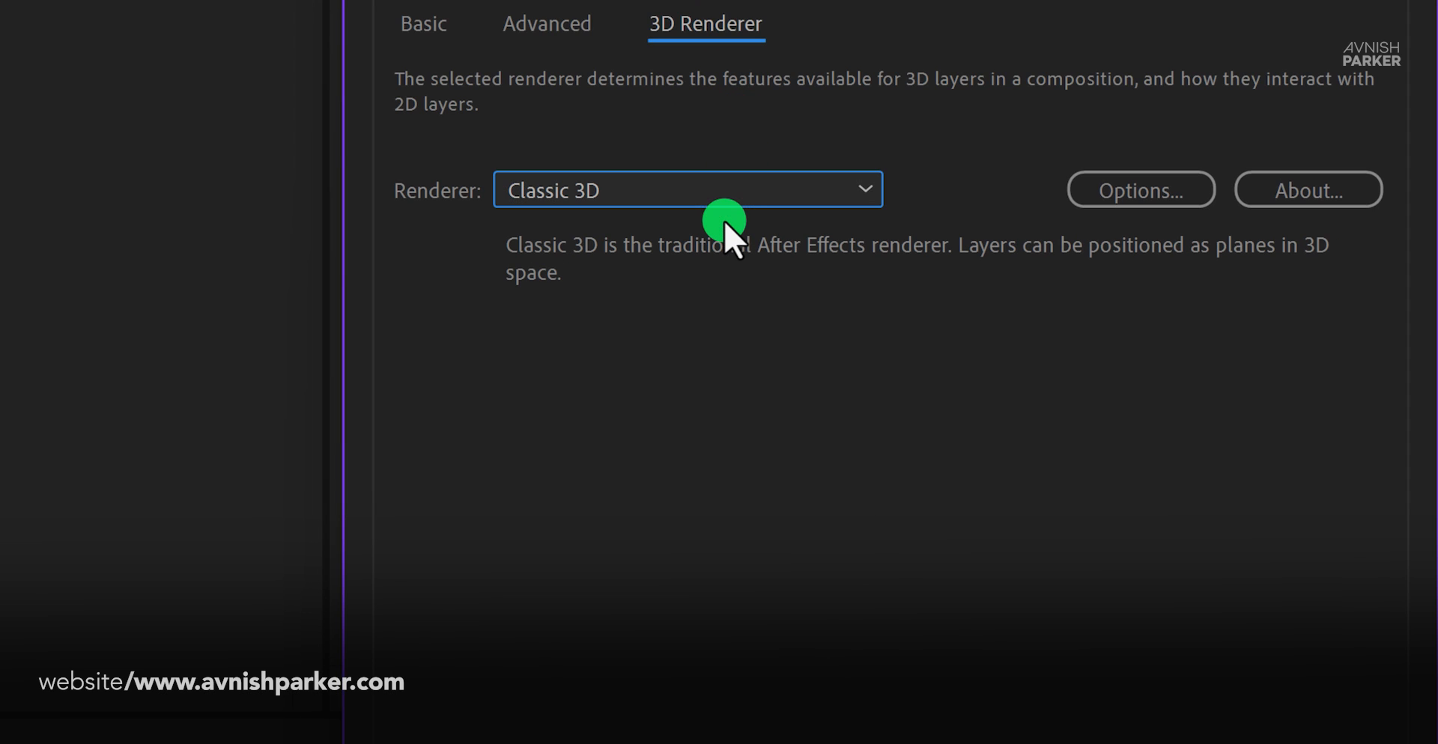
click(725, 189)
click(683, 264)
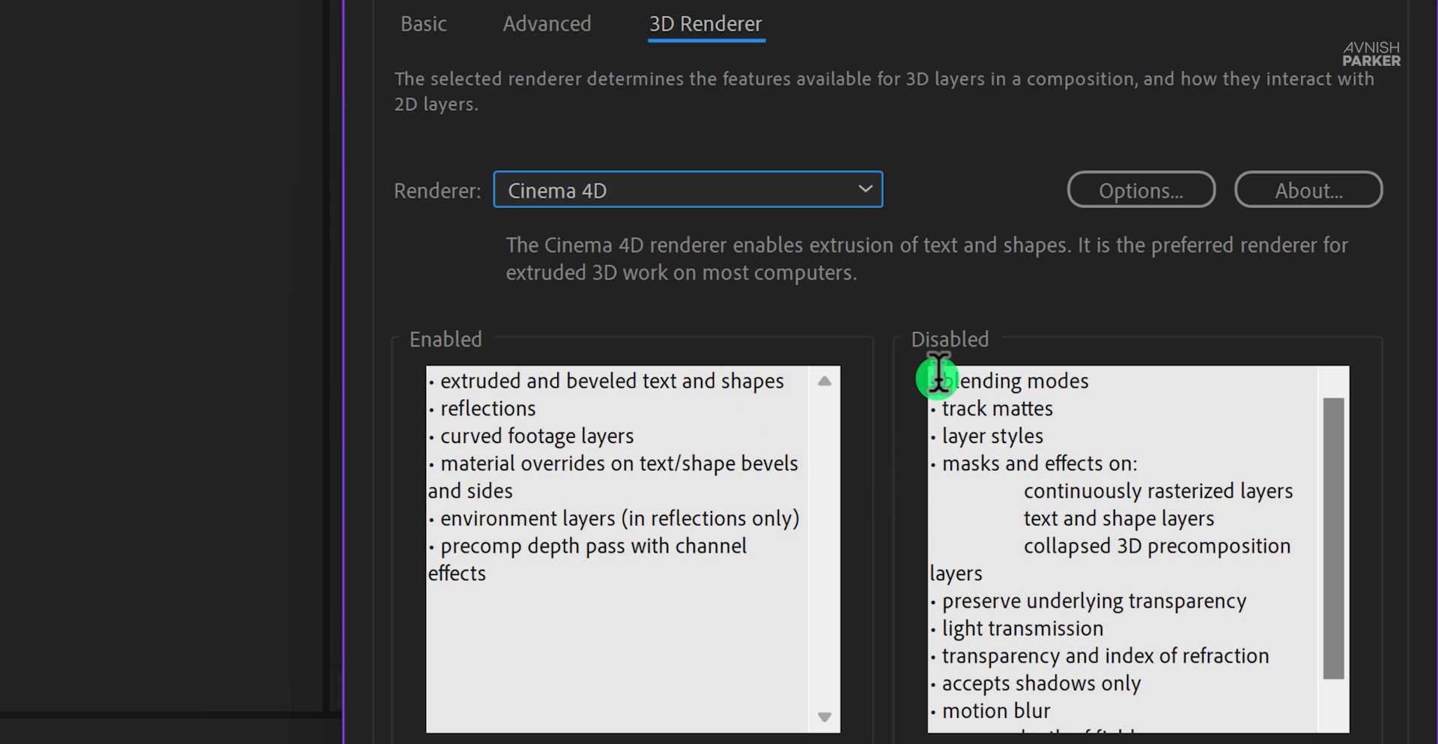
drag(937, 373, 1152, 397)
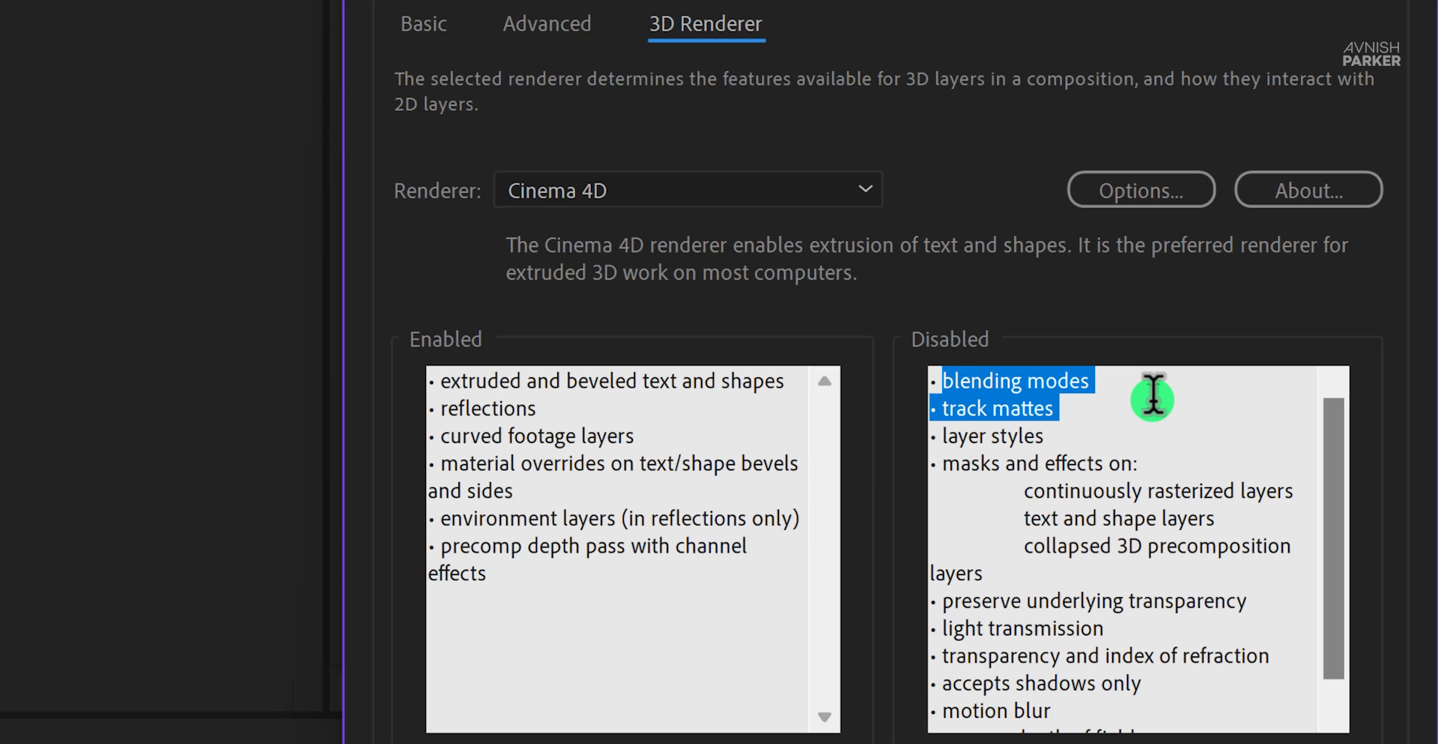
click(1153, 395)
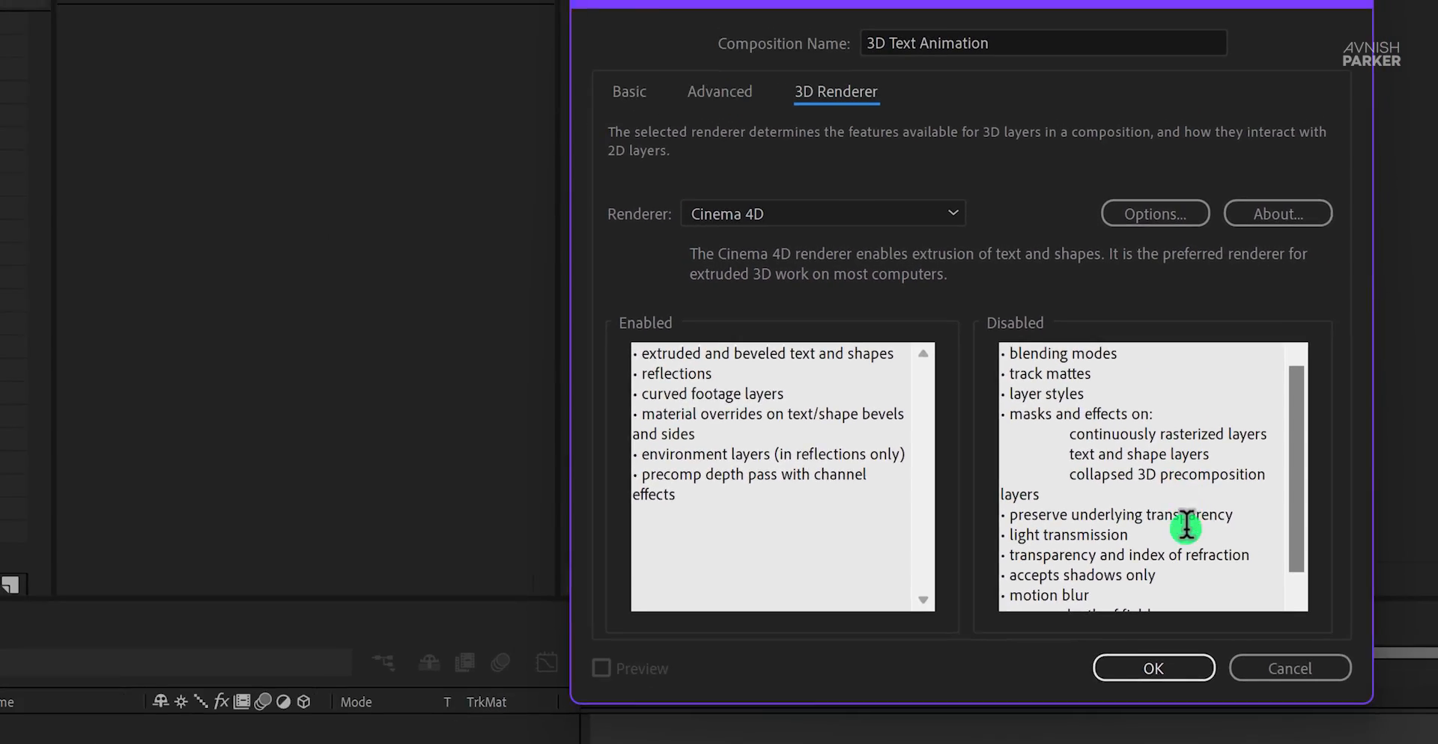
click(1153, 668)
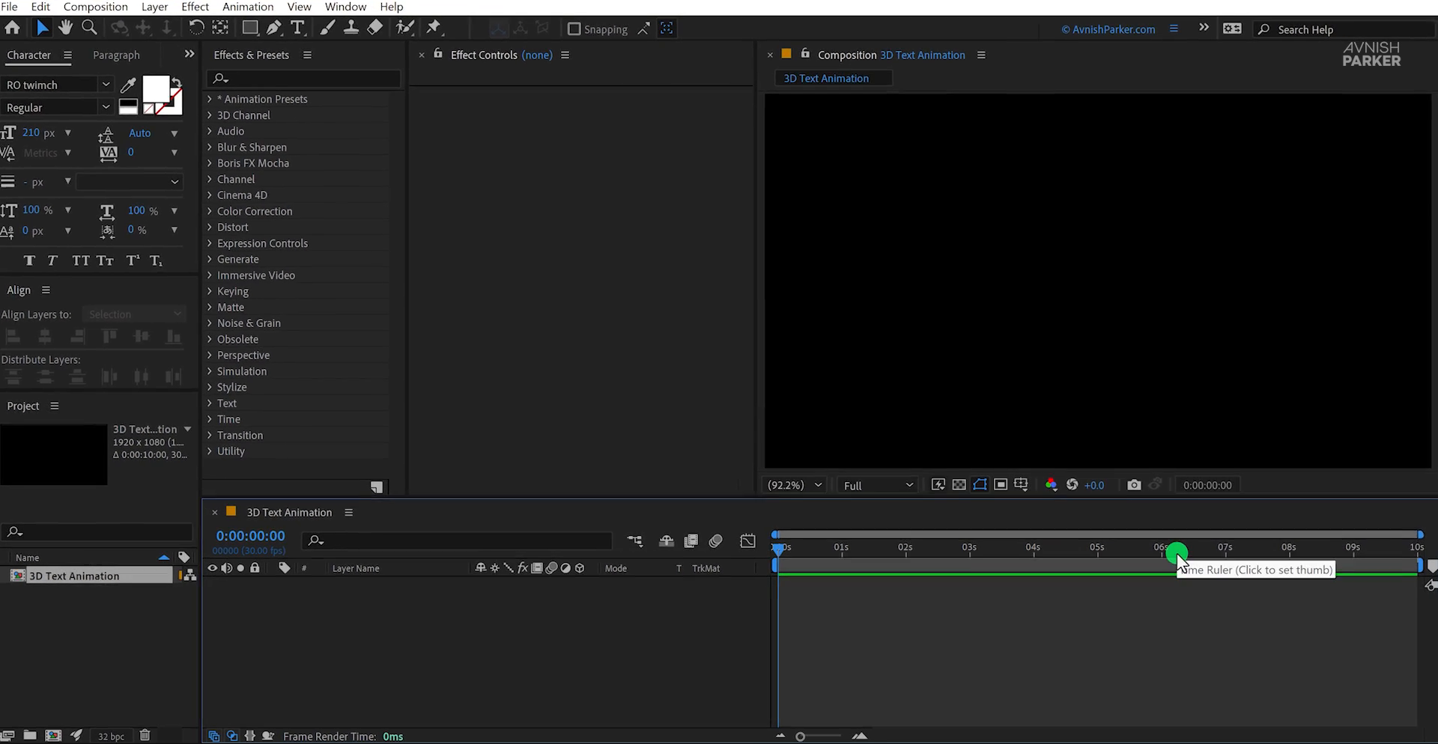
Step: Create a composition-sized solid layer named BG with a vivid blue-violet colour
right_click(583, 626)
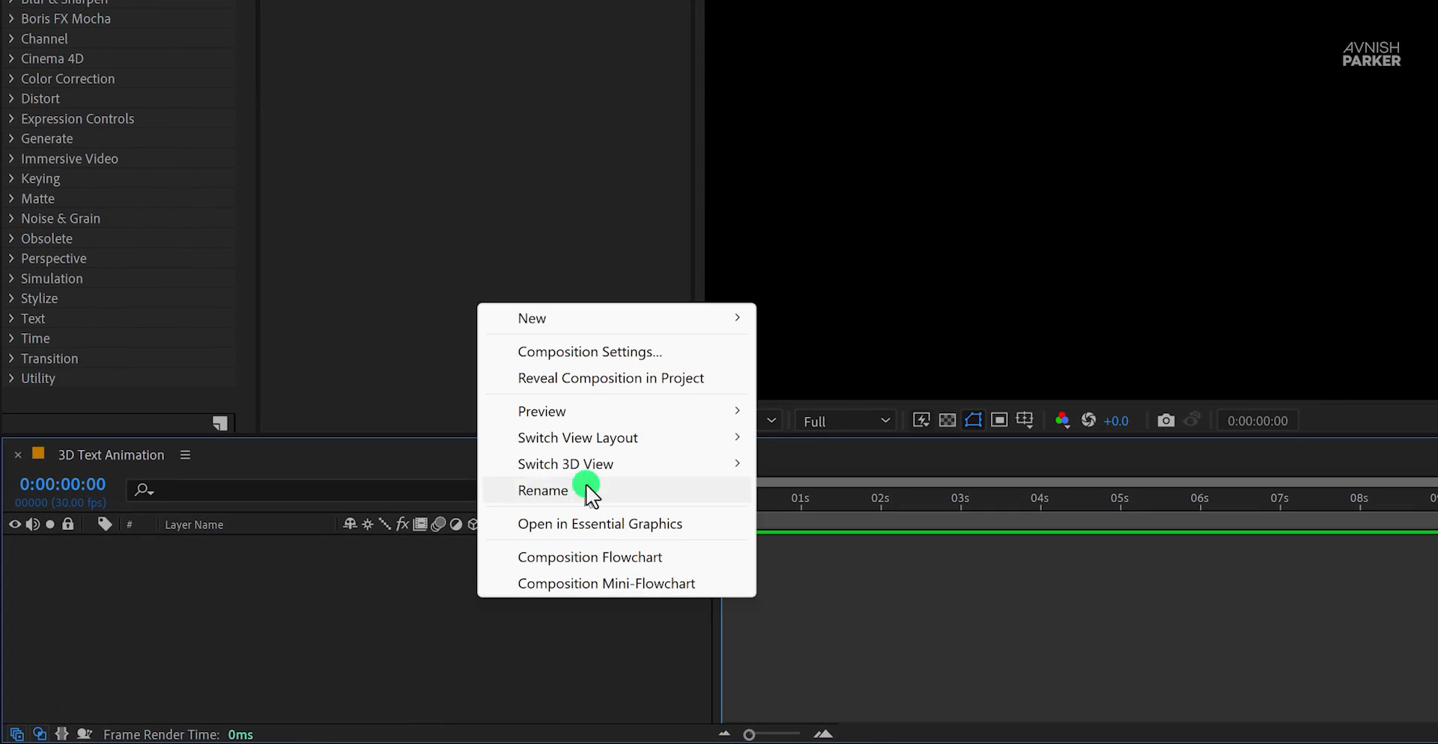
mouse_move(732, 317)
click(860, 388)
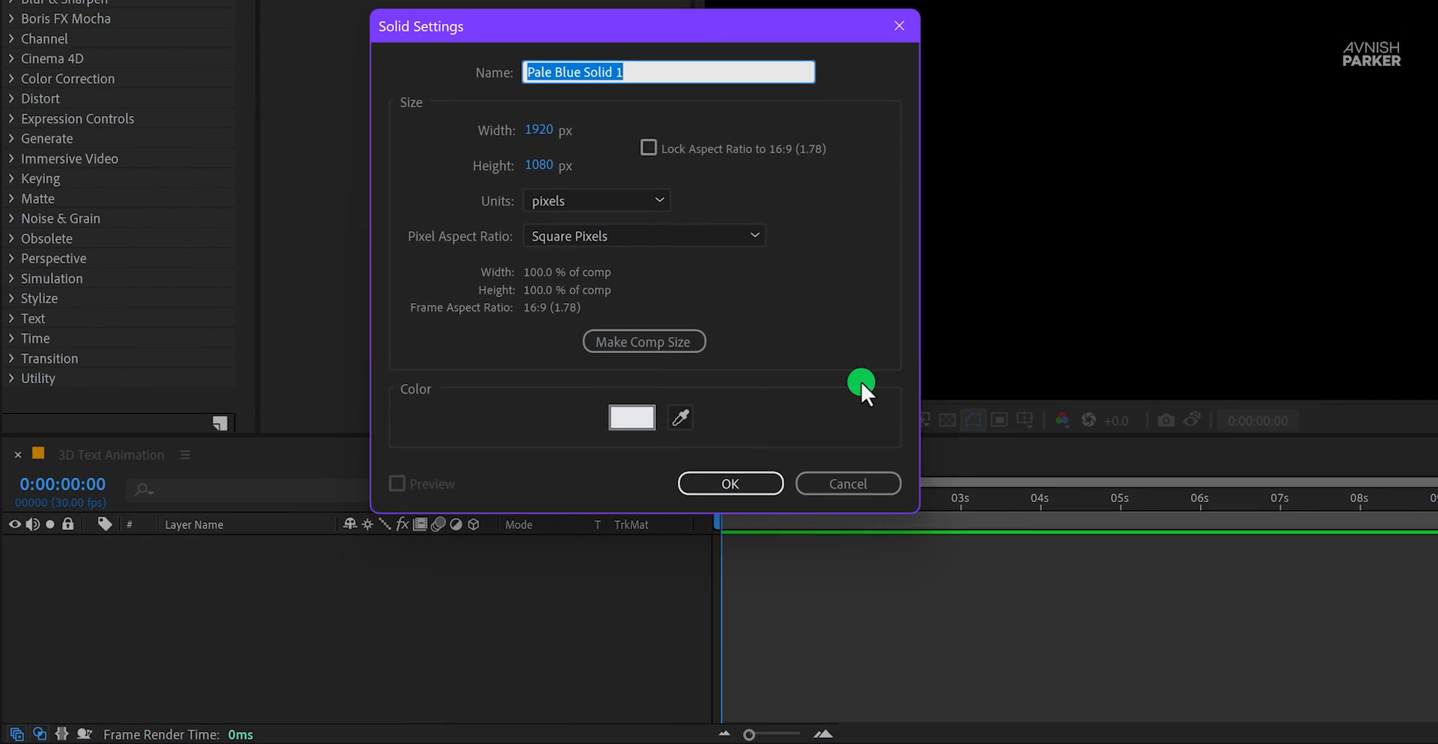
text(BG)
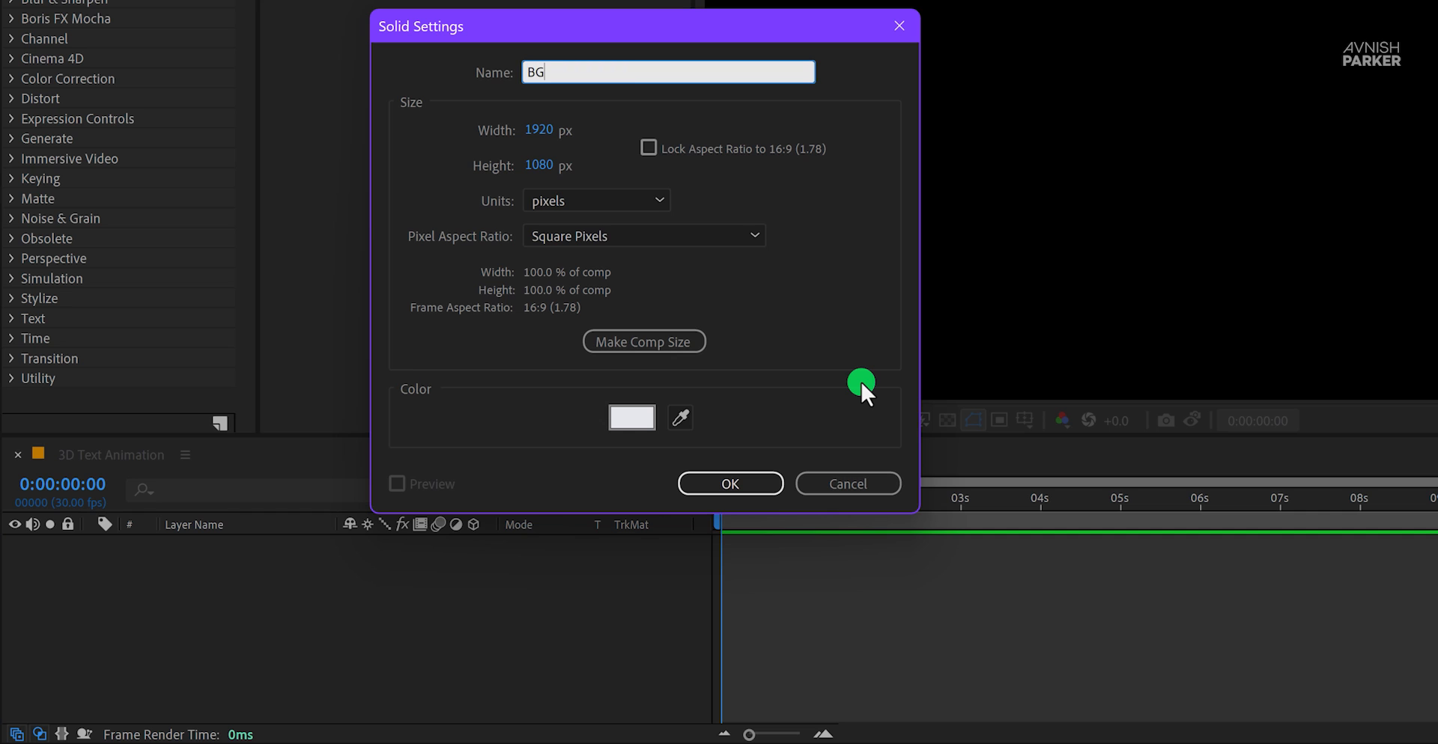
click(632, 417)
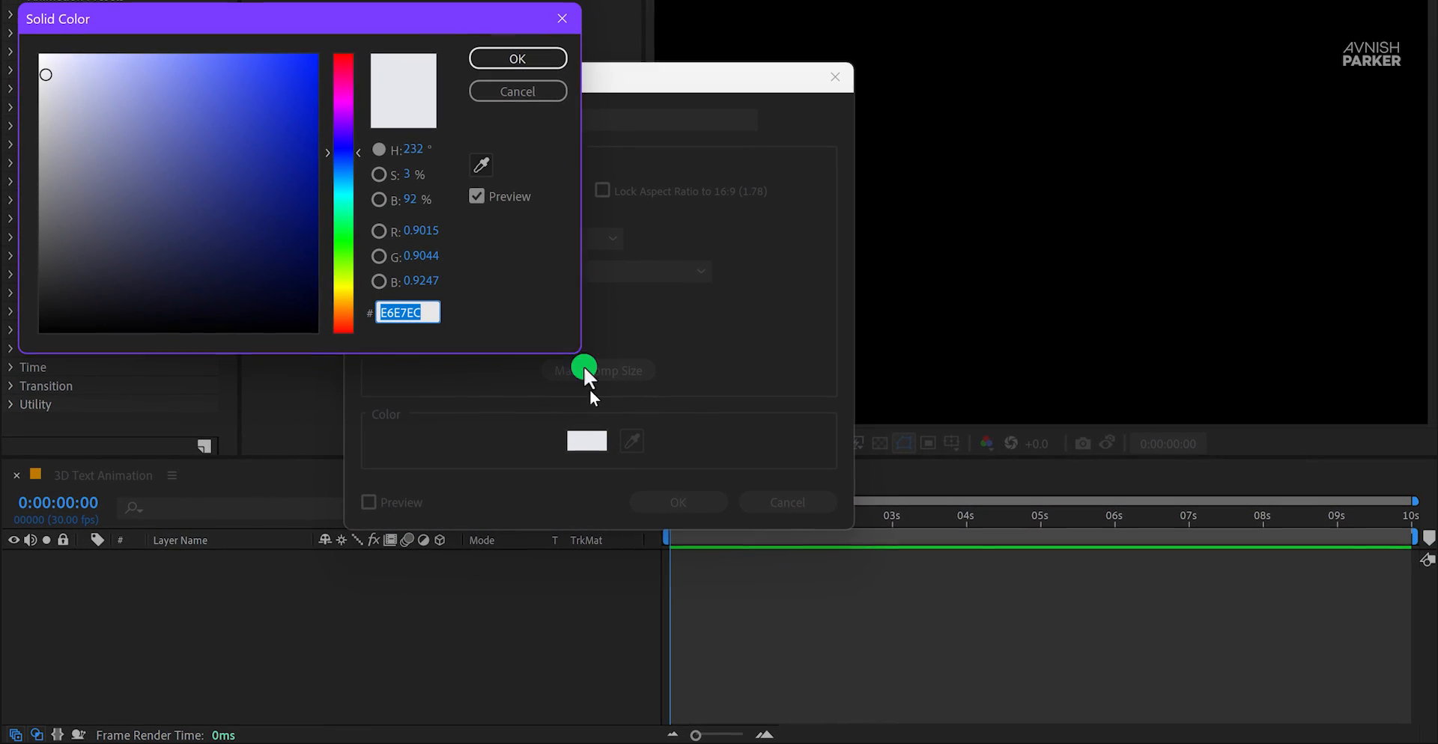
drag(329, 72, 320, 62)
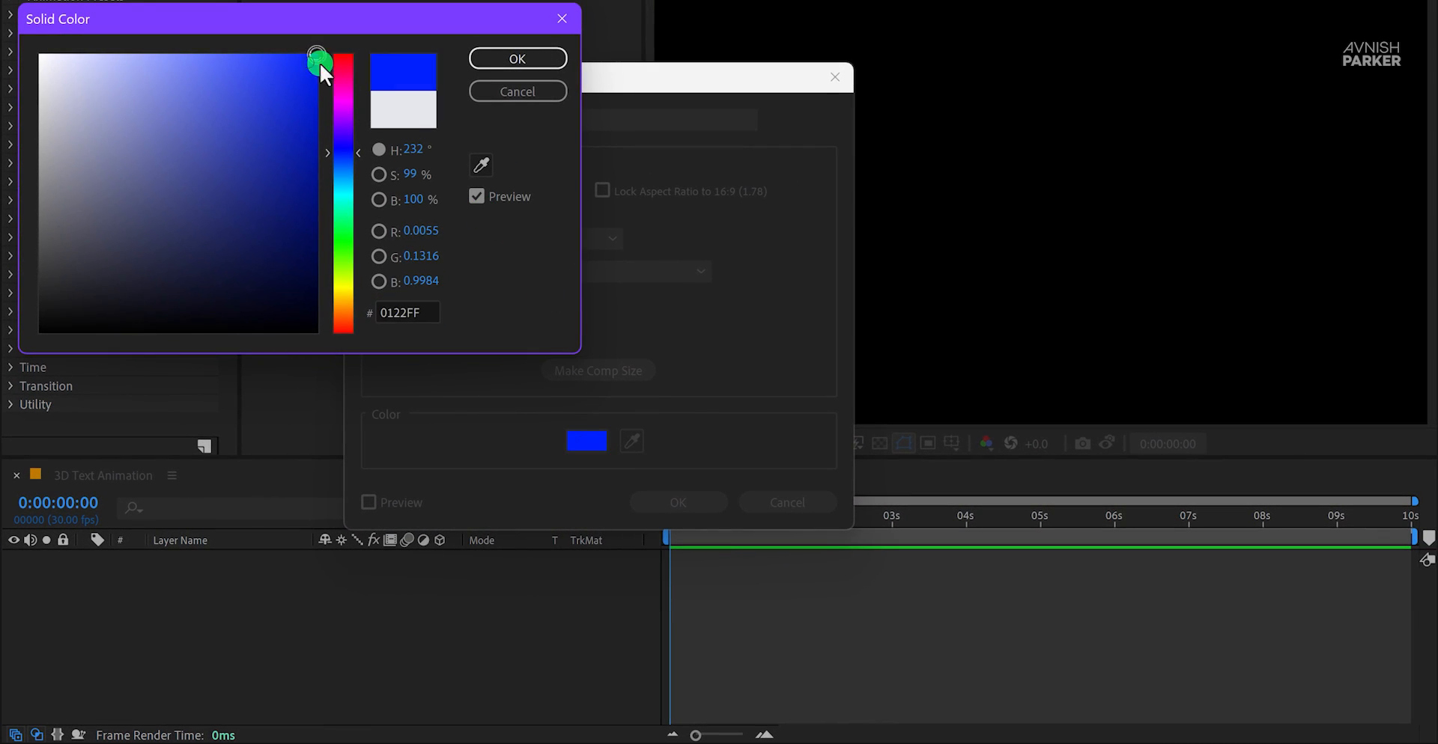
click(519, 57)
click(652, 512)
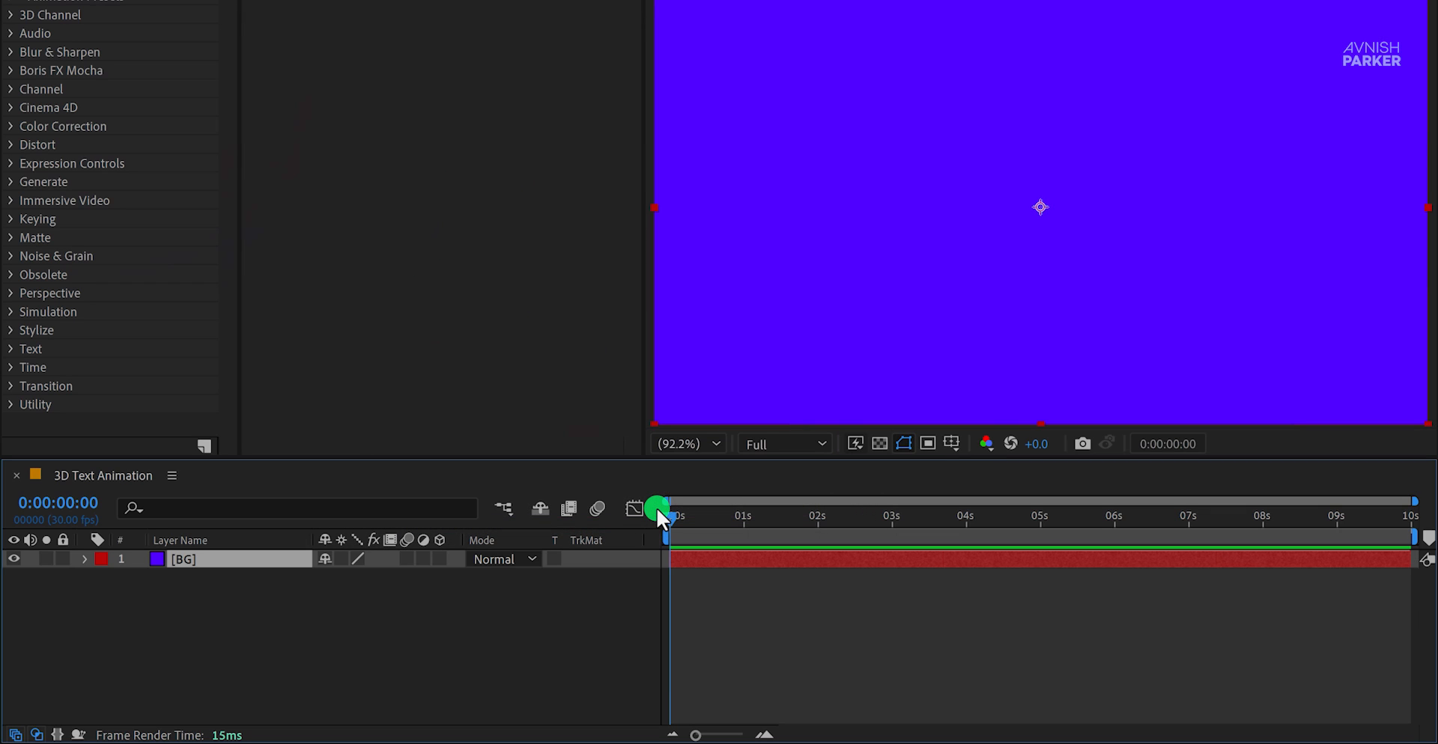
Step: Hide the BG layer and add a text layer reading "twitch" near the middle of the composition
click(14, 558)
click(204, 603)
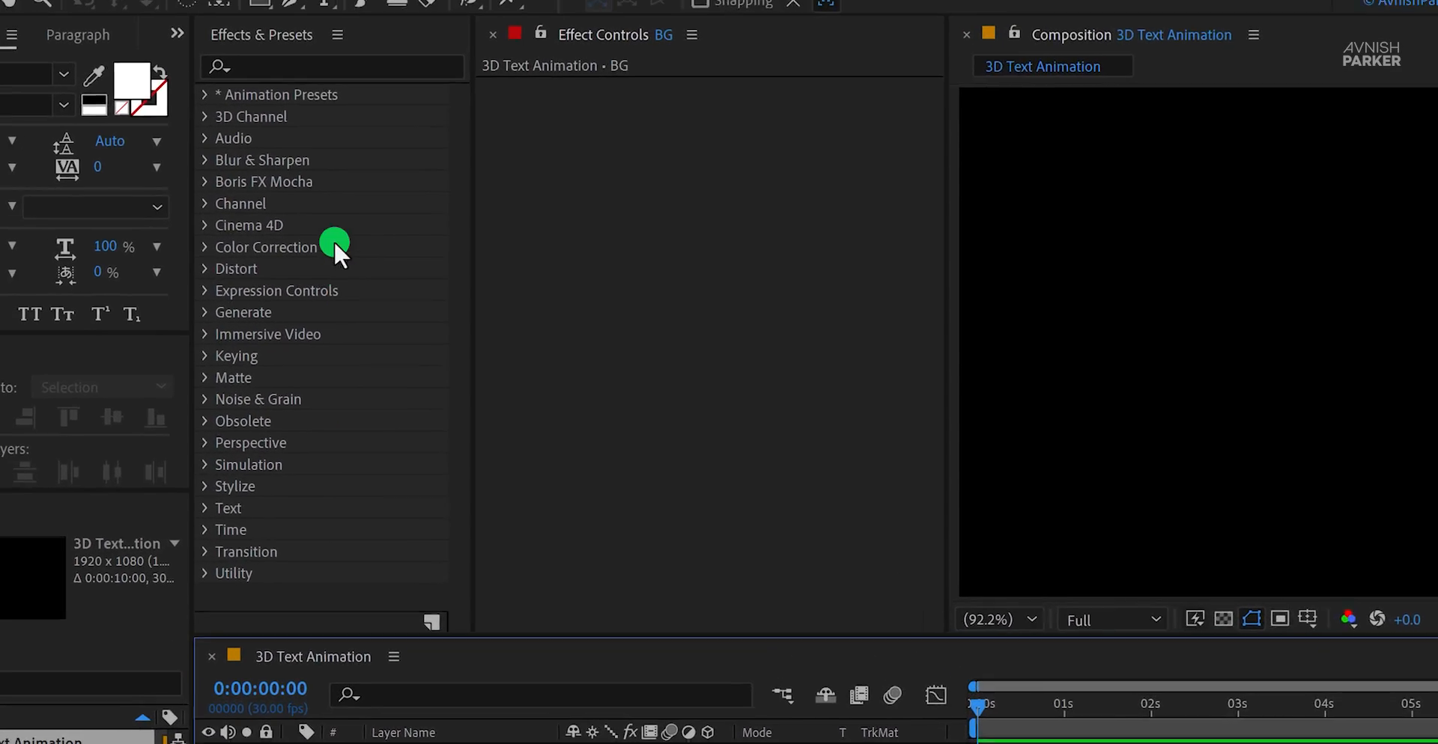
click(434, 37)
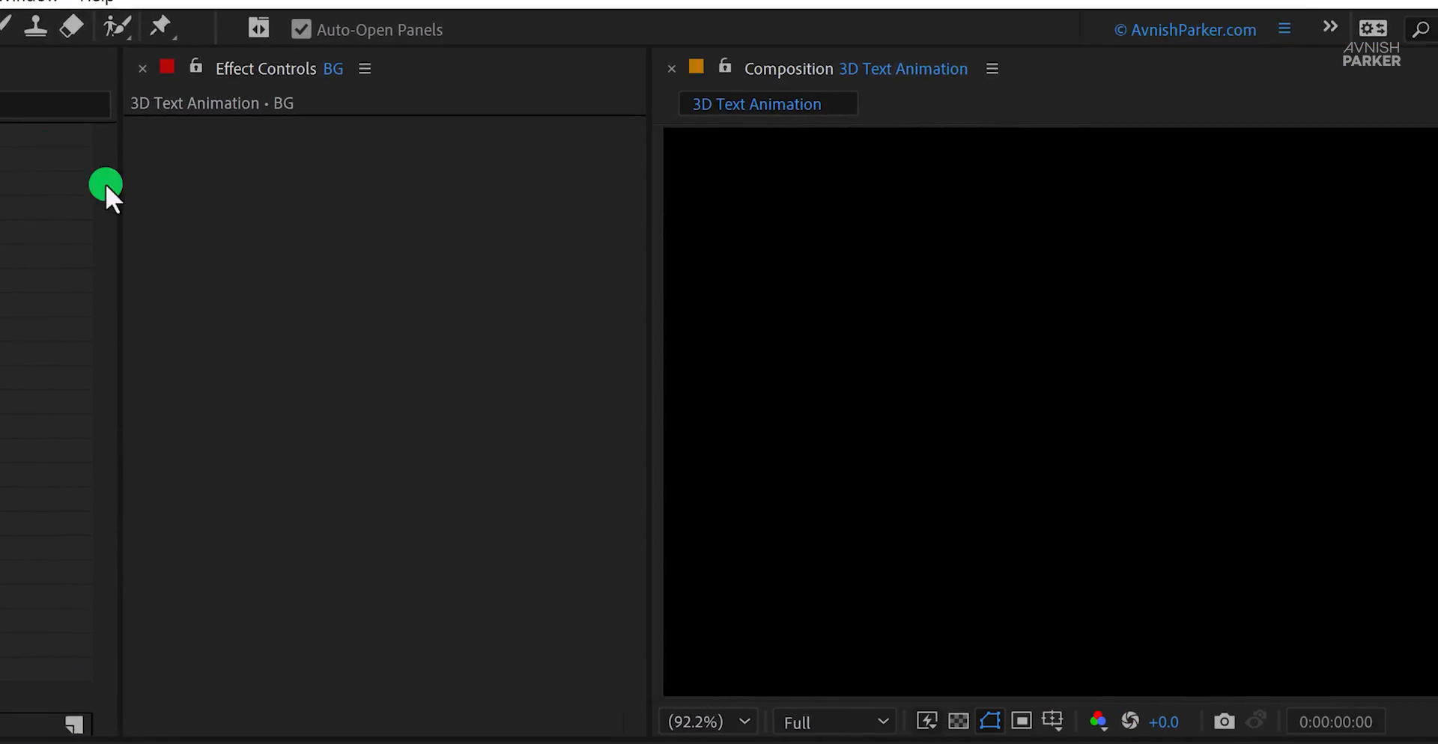
click(1104, 457)
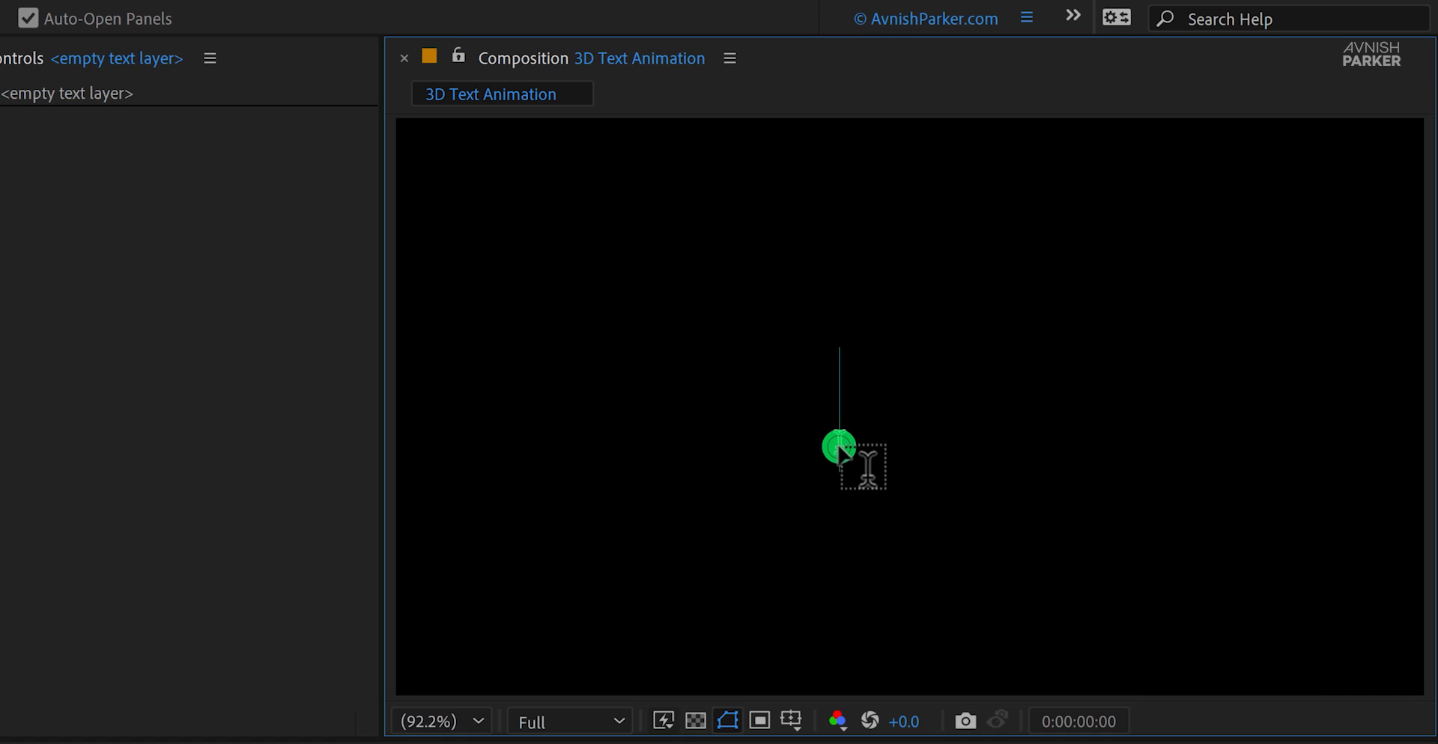
text(twitch)
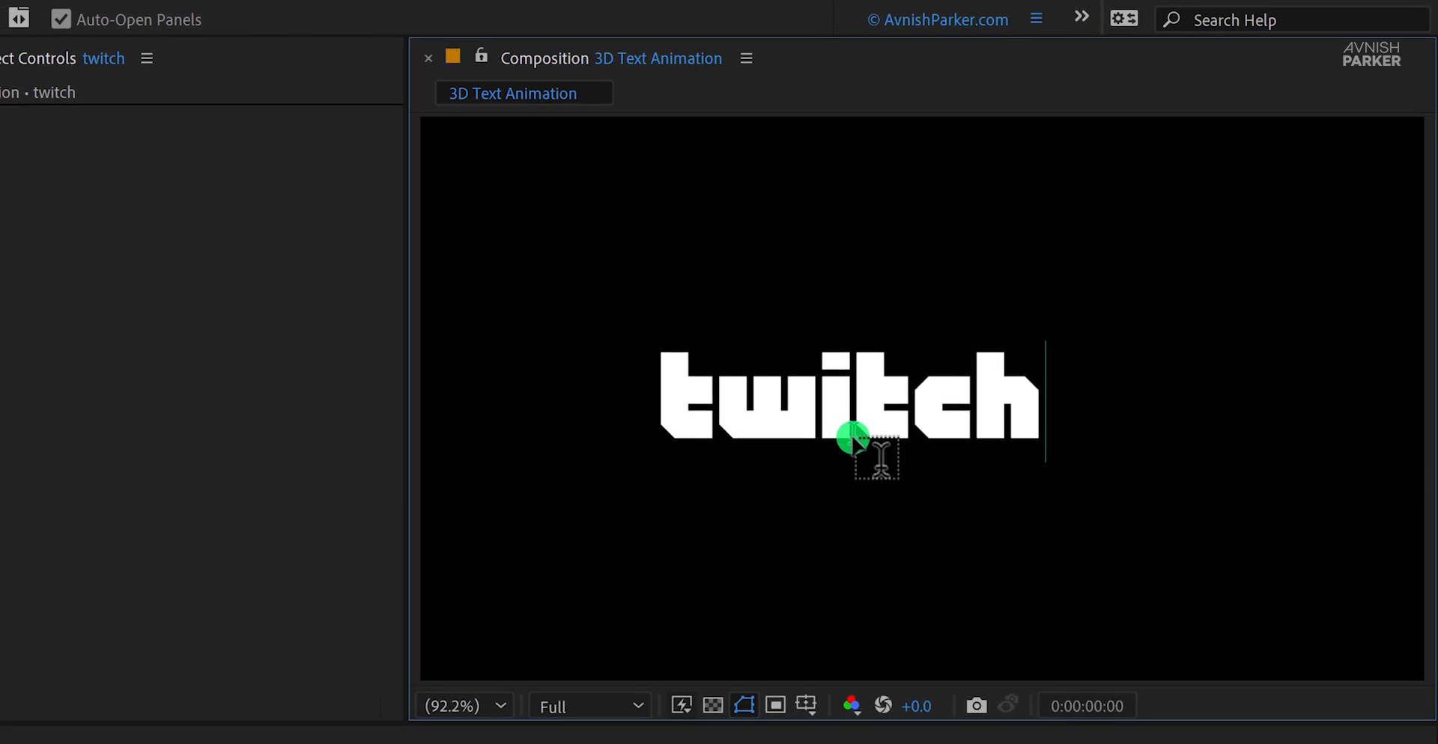
key(ctrl+Return)
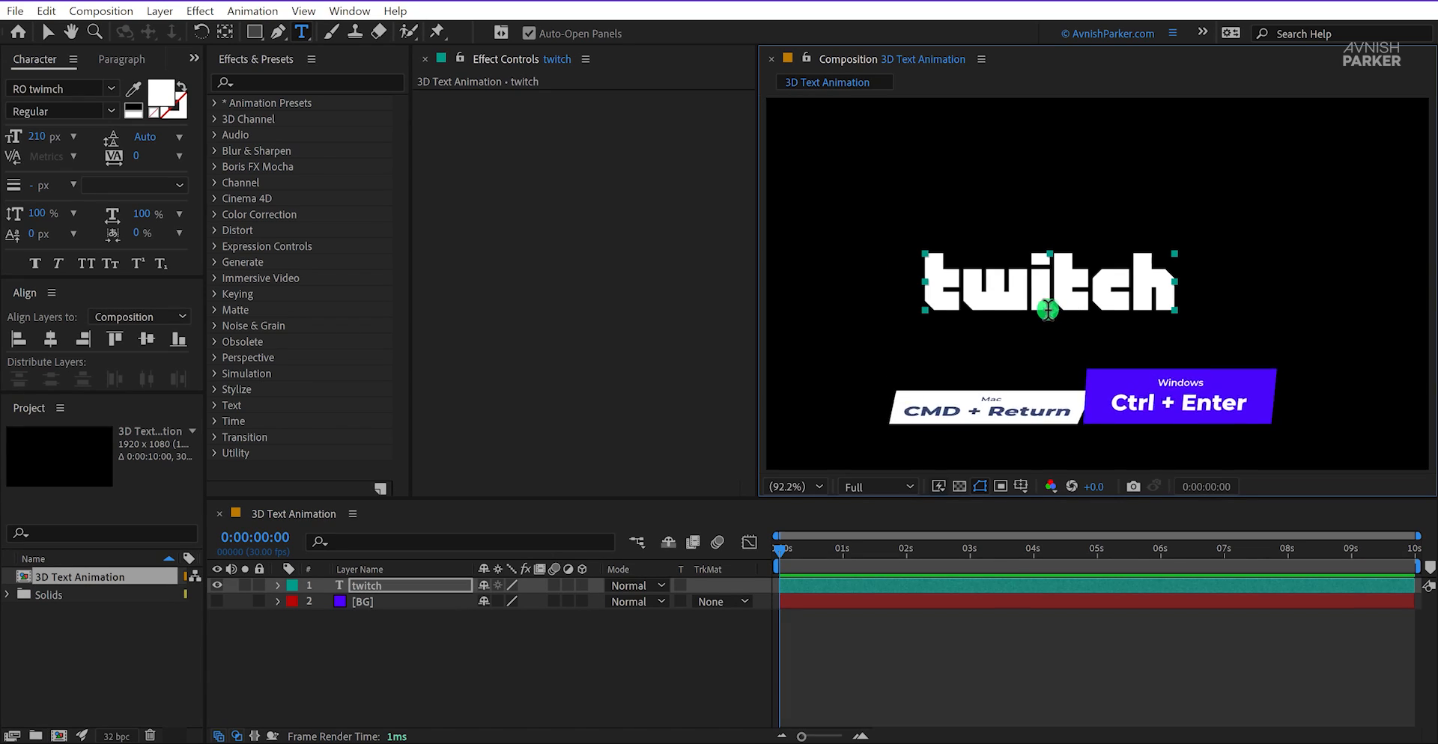
Step: Centre the twitch text horizontally and vertically in the composition, then return to the Selection tool
click(49, 341)
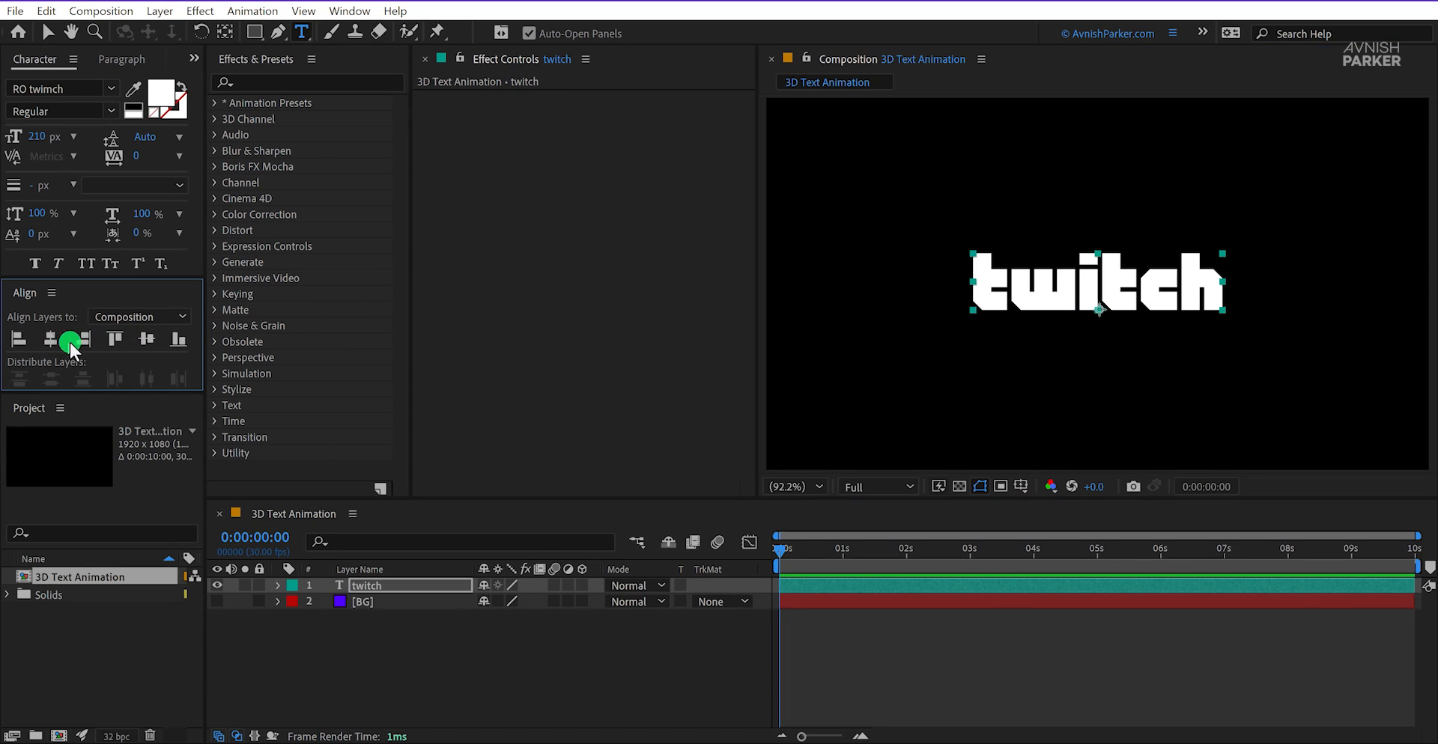
click(145, 340)
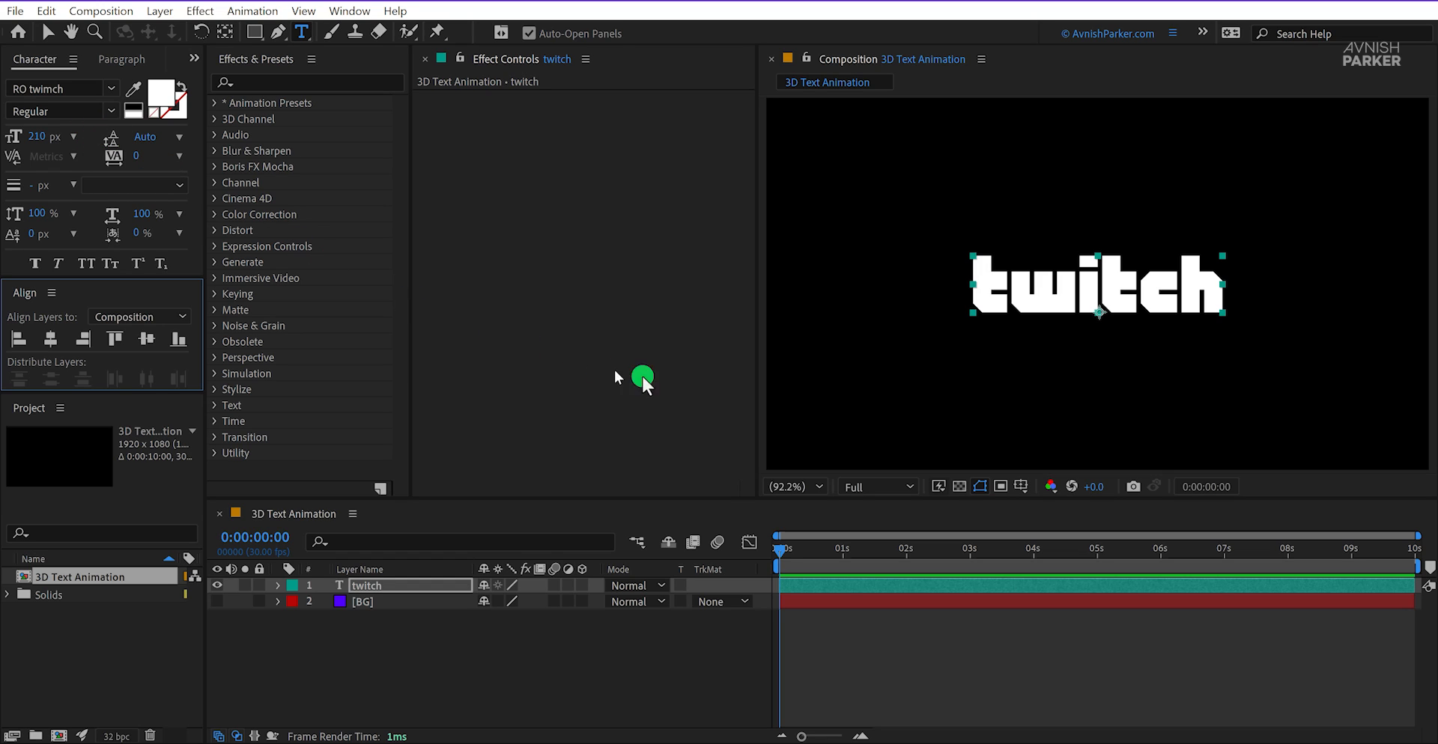
key(v)
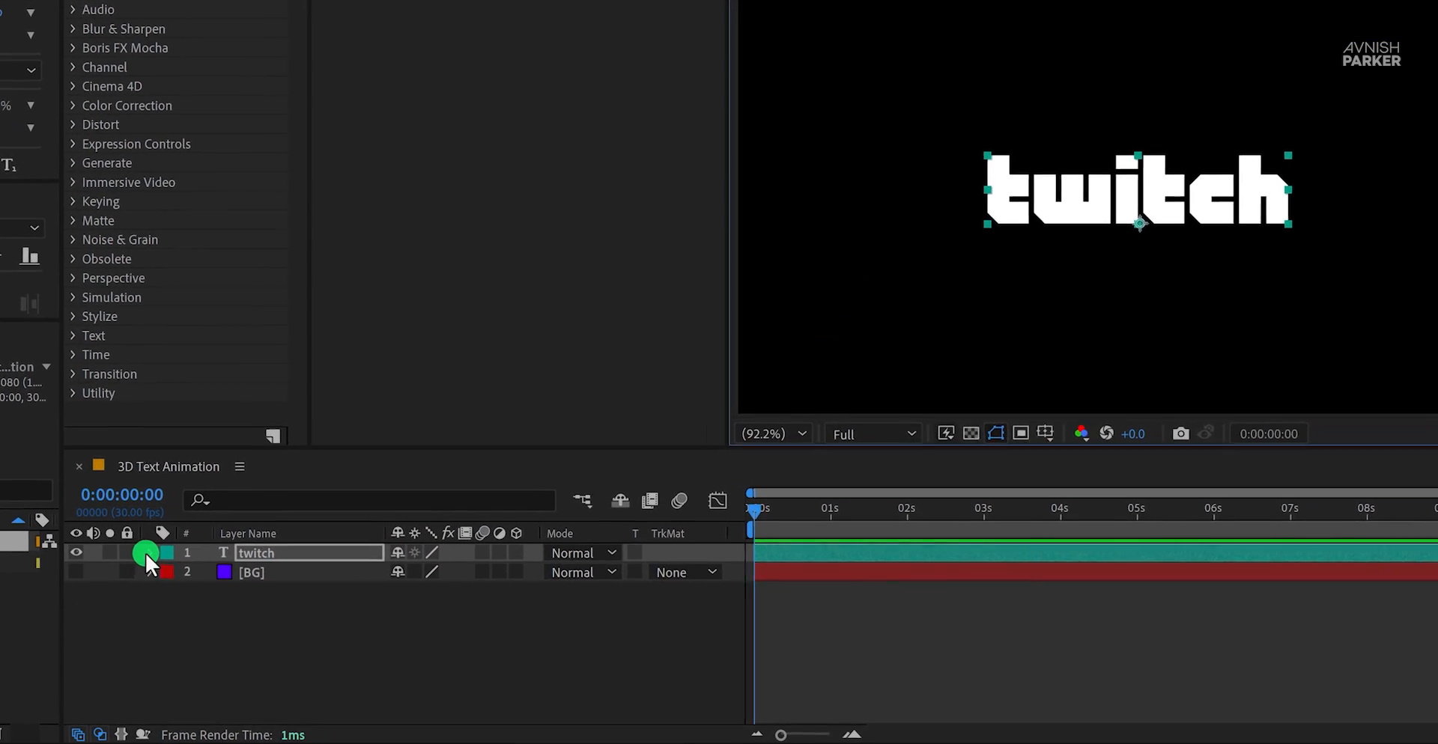
Step: Enable per-character 3D on the twitch text layer and add a Position text animator
click(150, 552)
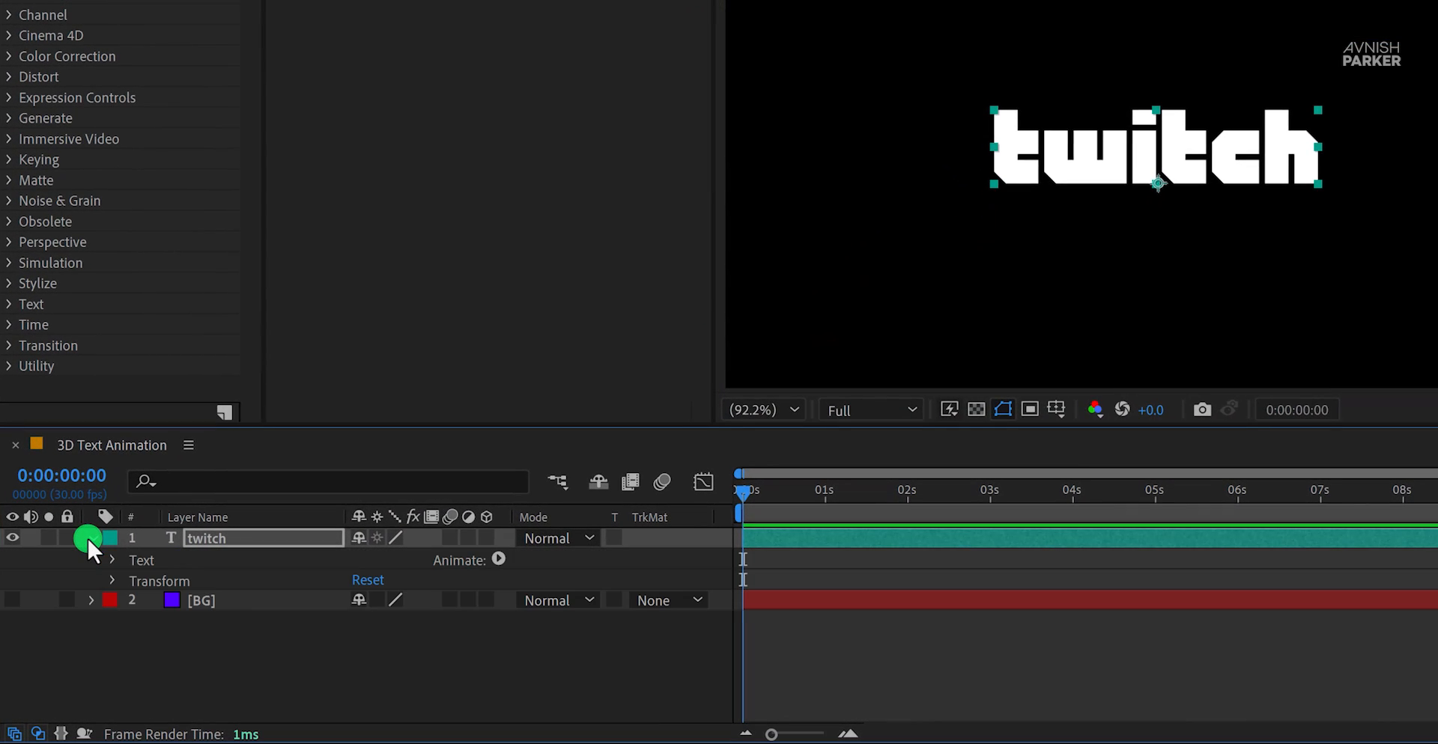
click(499, 560)
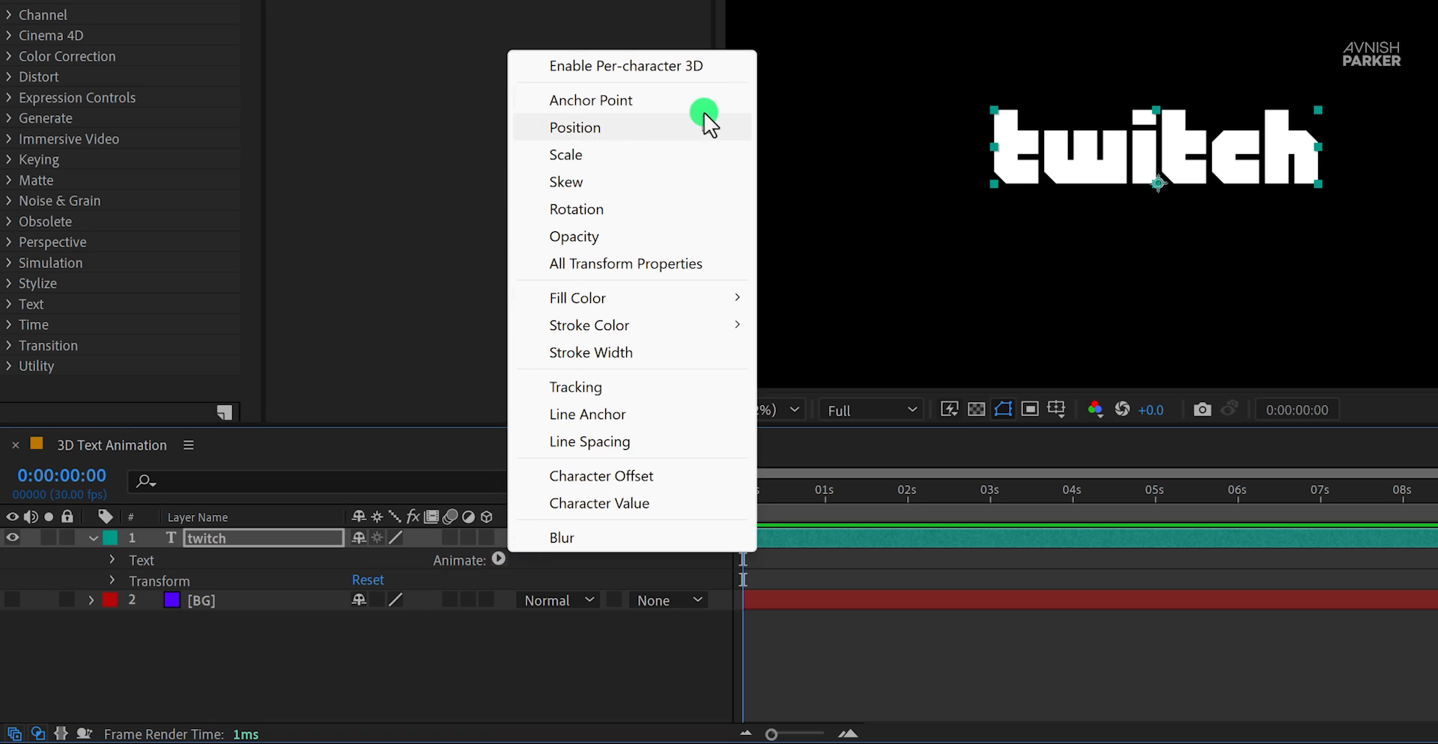
click(715, 71)
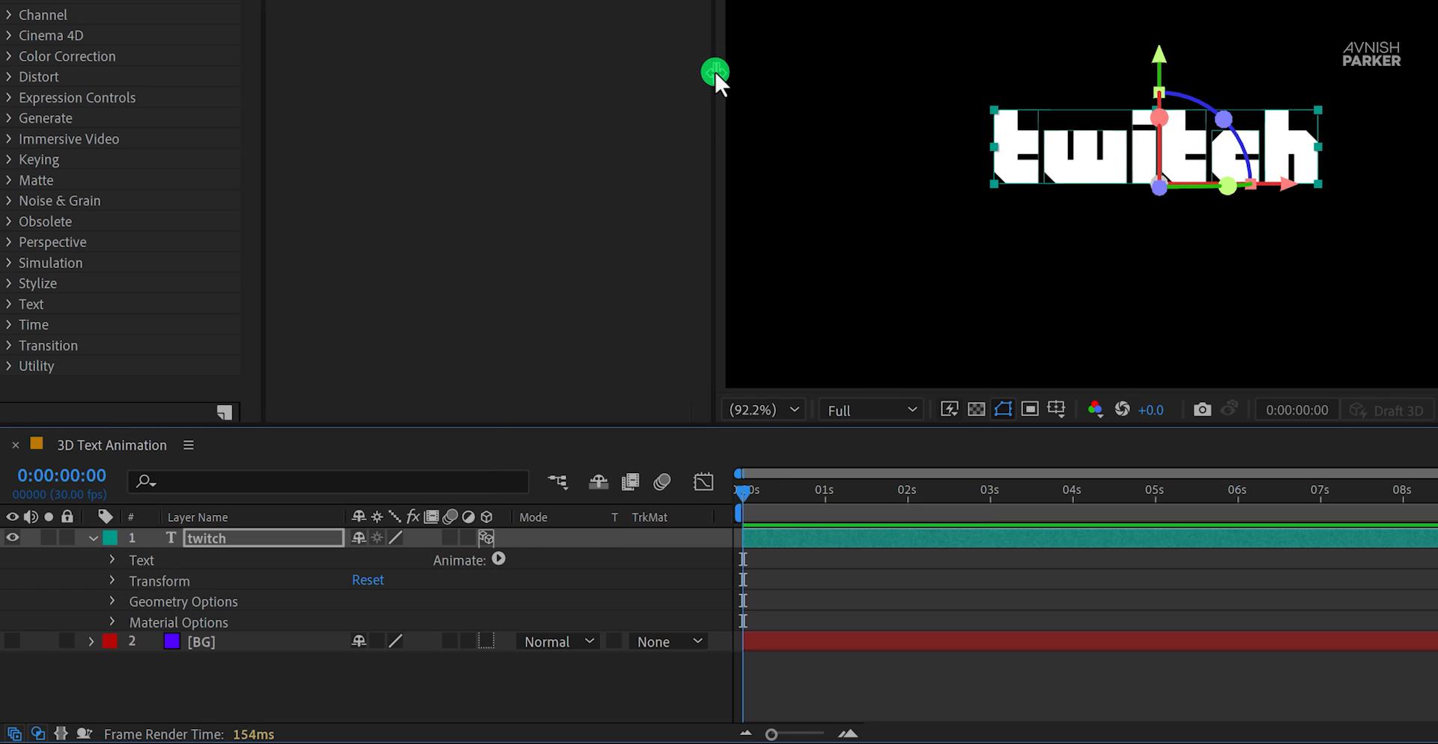
click(500, 560)
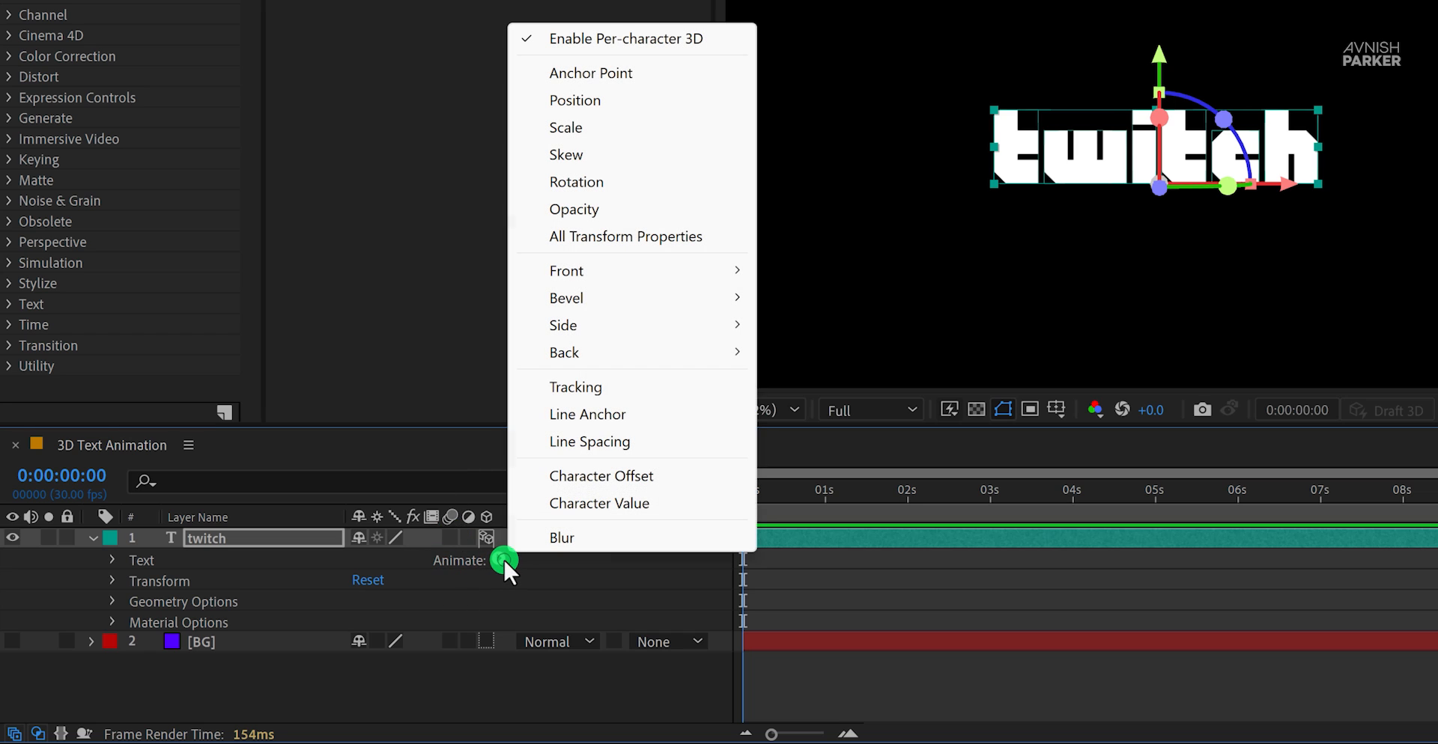
click(603, 101)
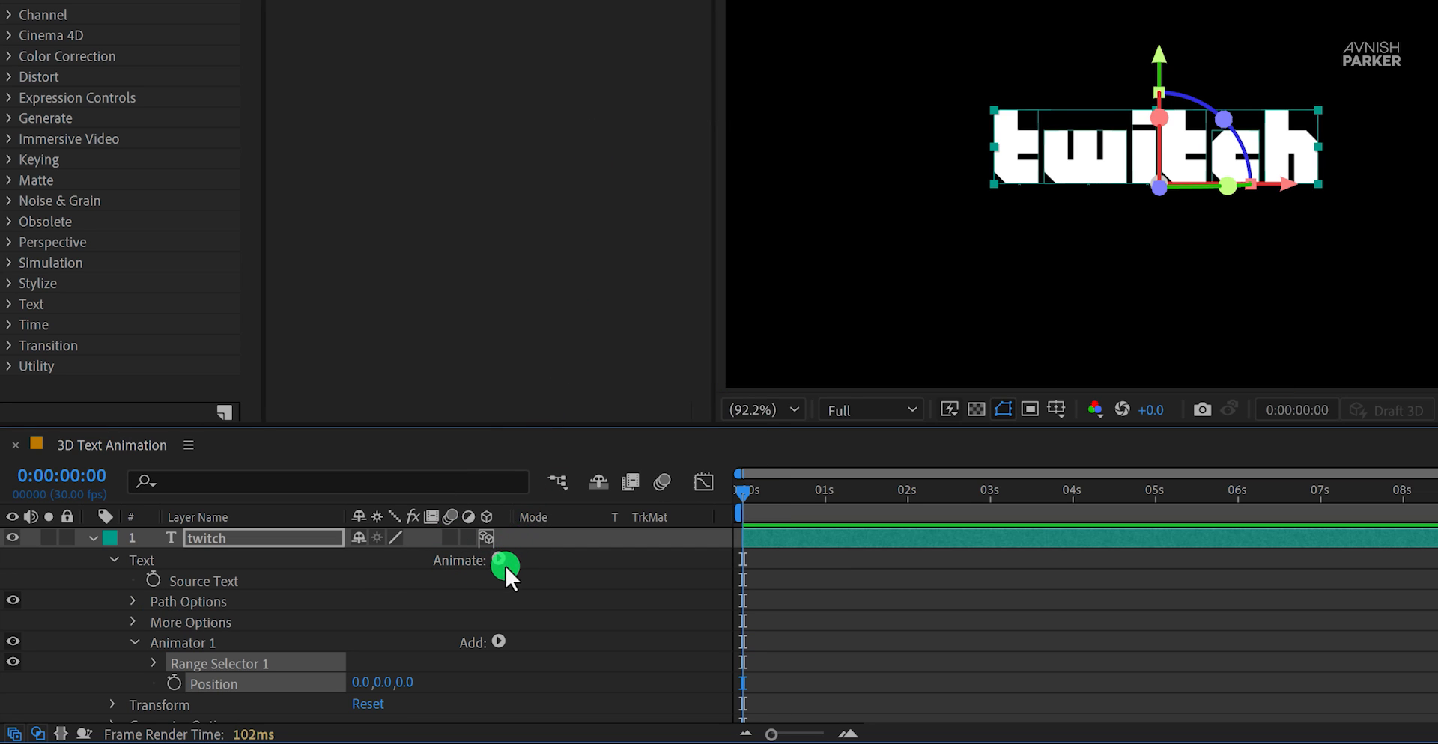
Step: Add the Rotation and Scale properties to Animator 1 of the twitch text
click(498, 642)
click(531, 650)
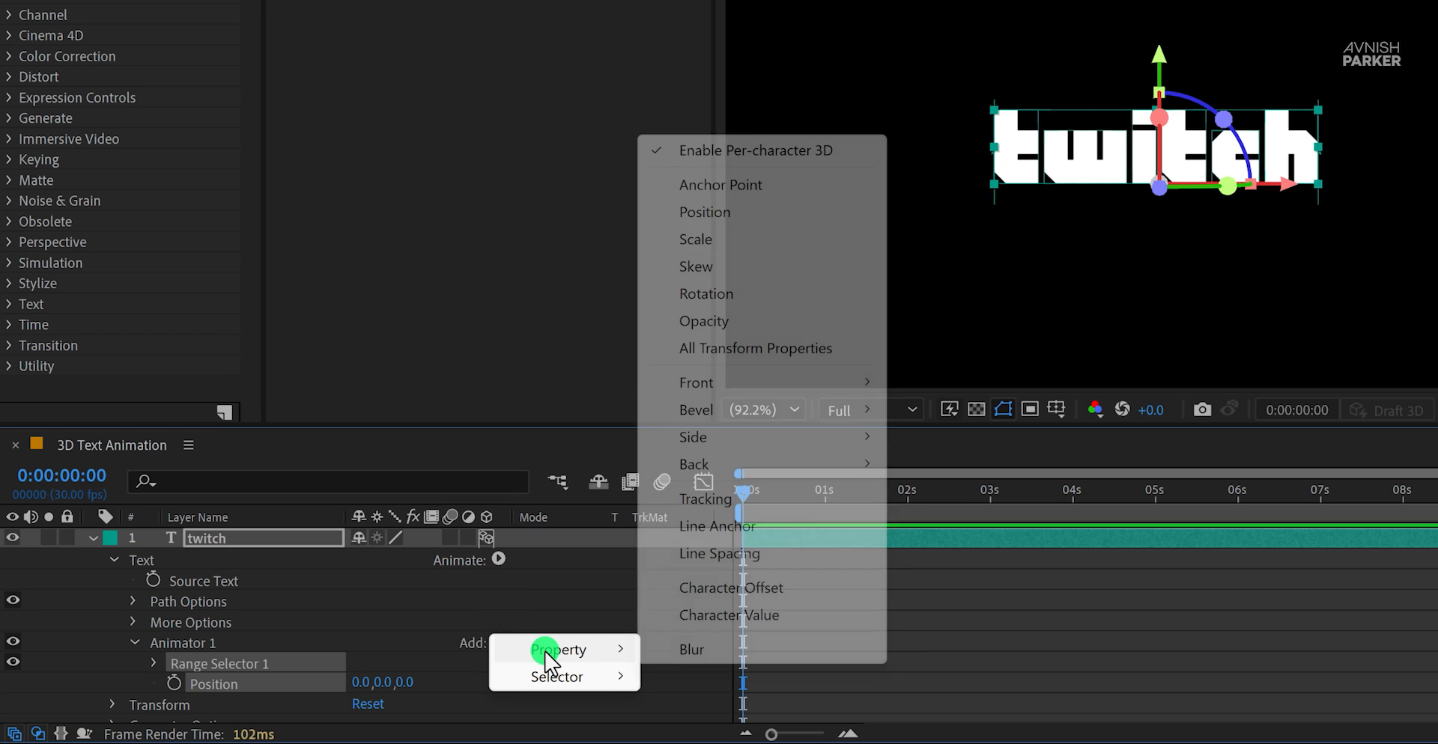
click(721, 294)
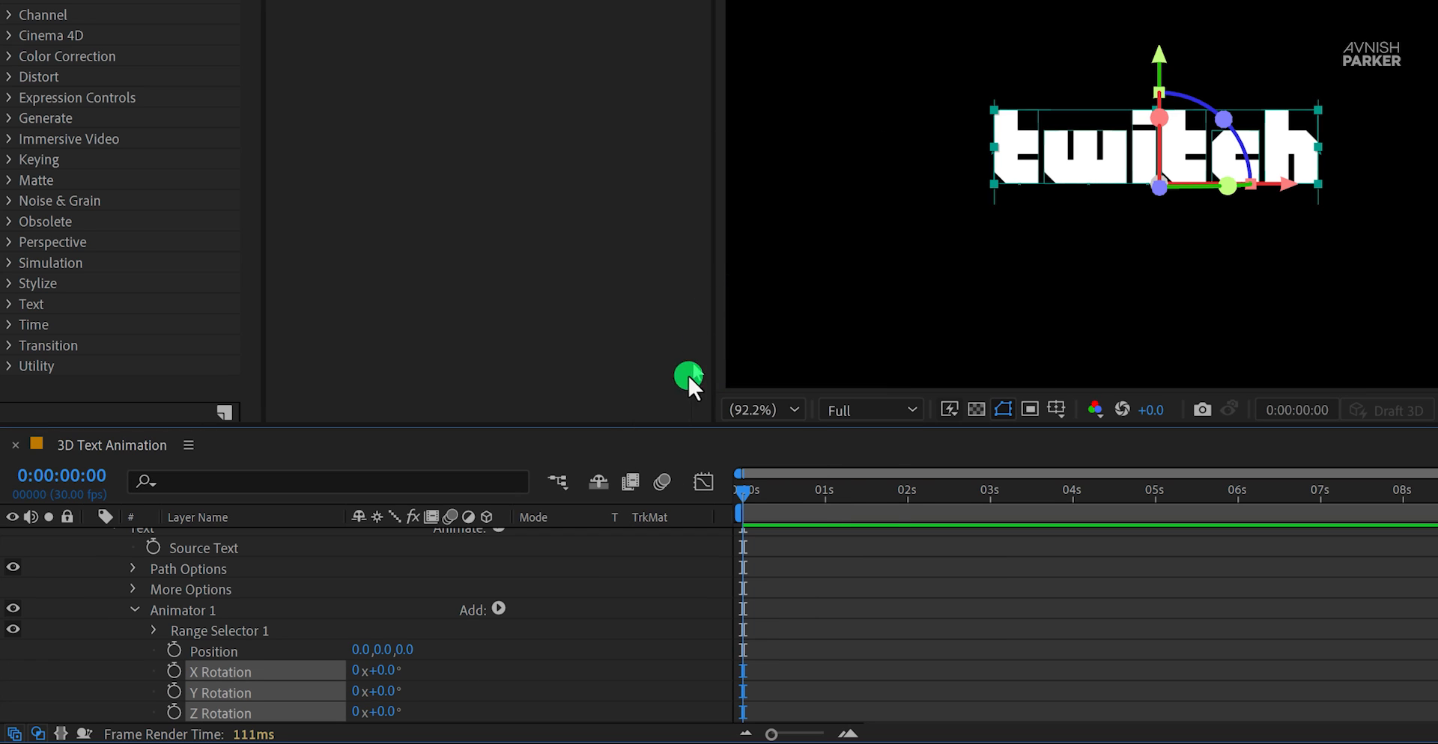
click(583, 643)
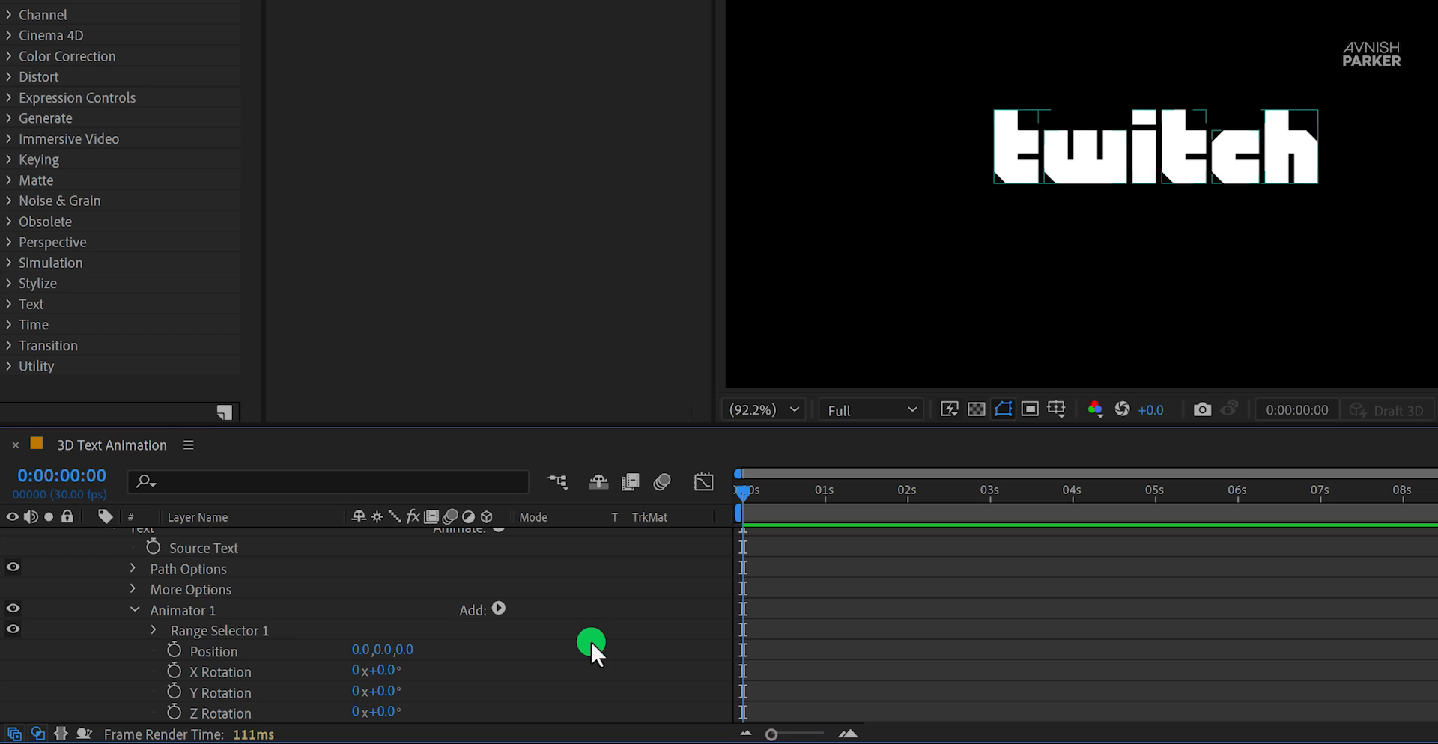
click(503, 610)
click(603, 619)
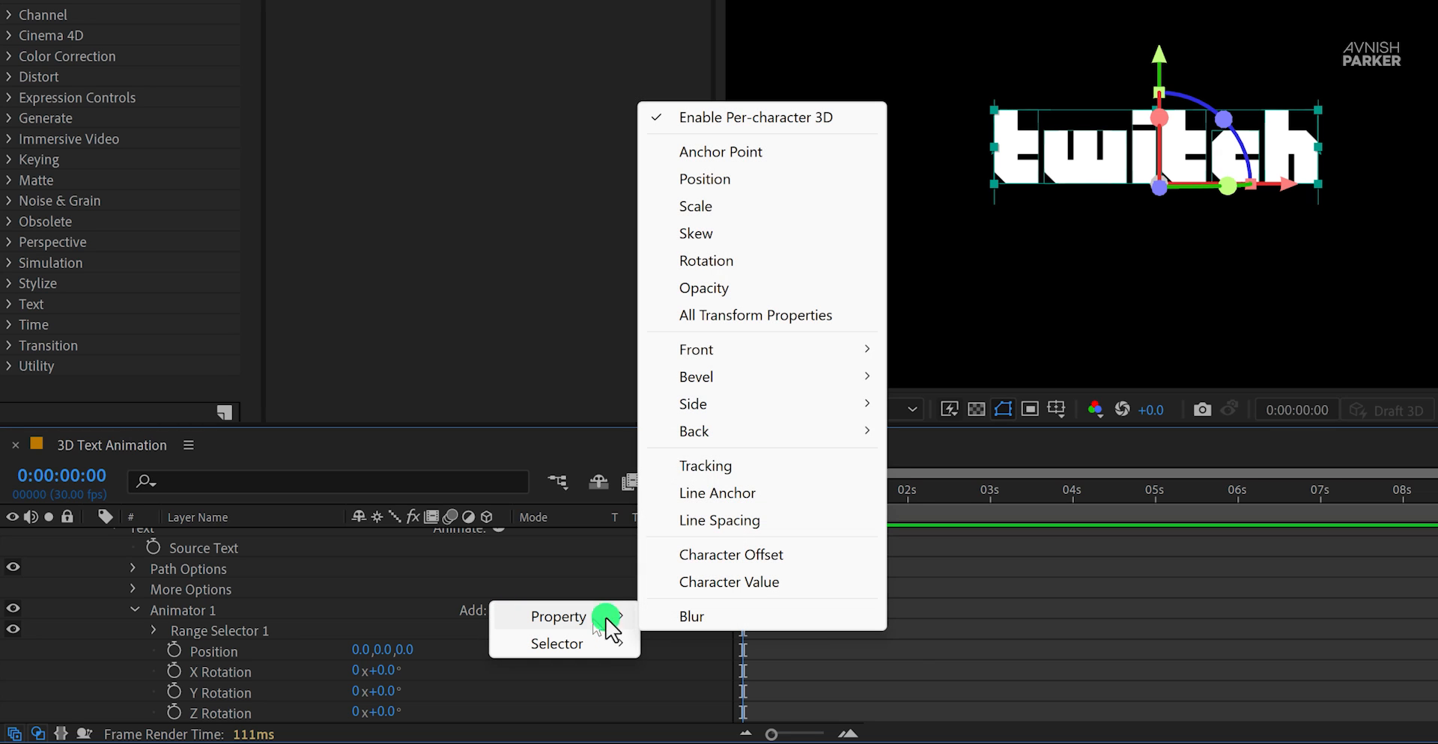
click(708, 208)
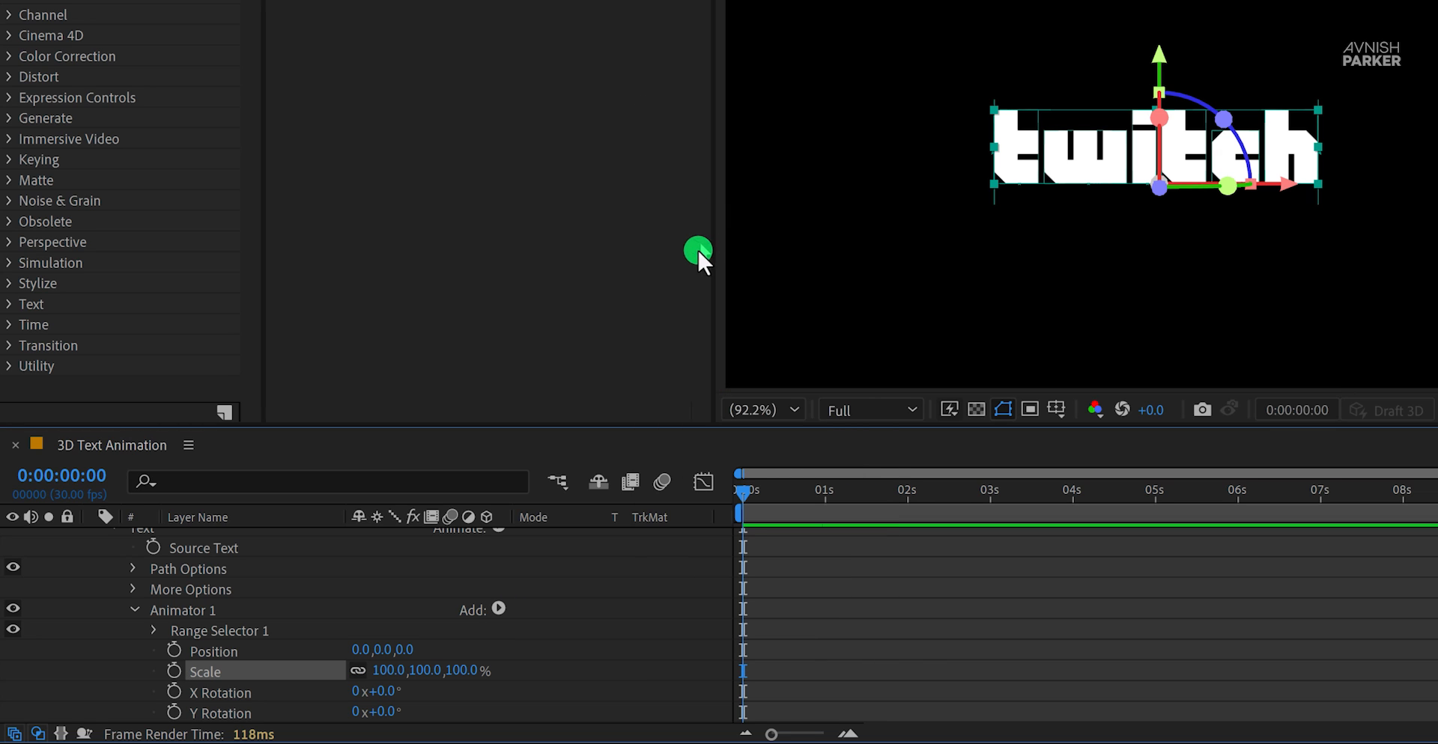
click(586, 627)
scroll(585, 626, down, 1)
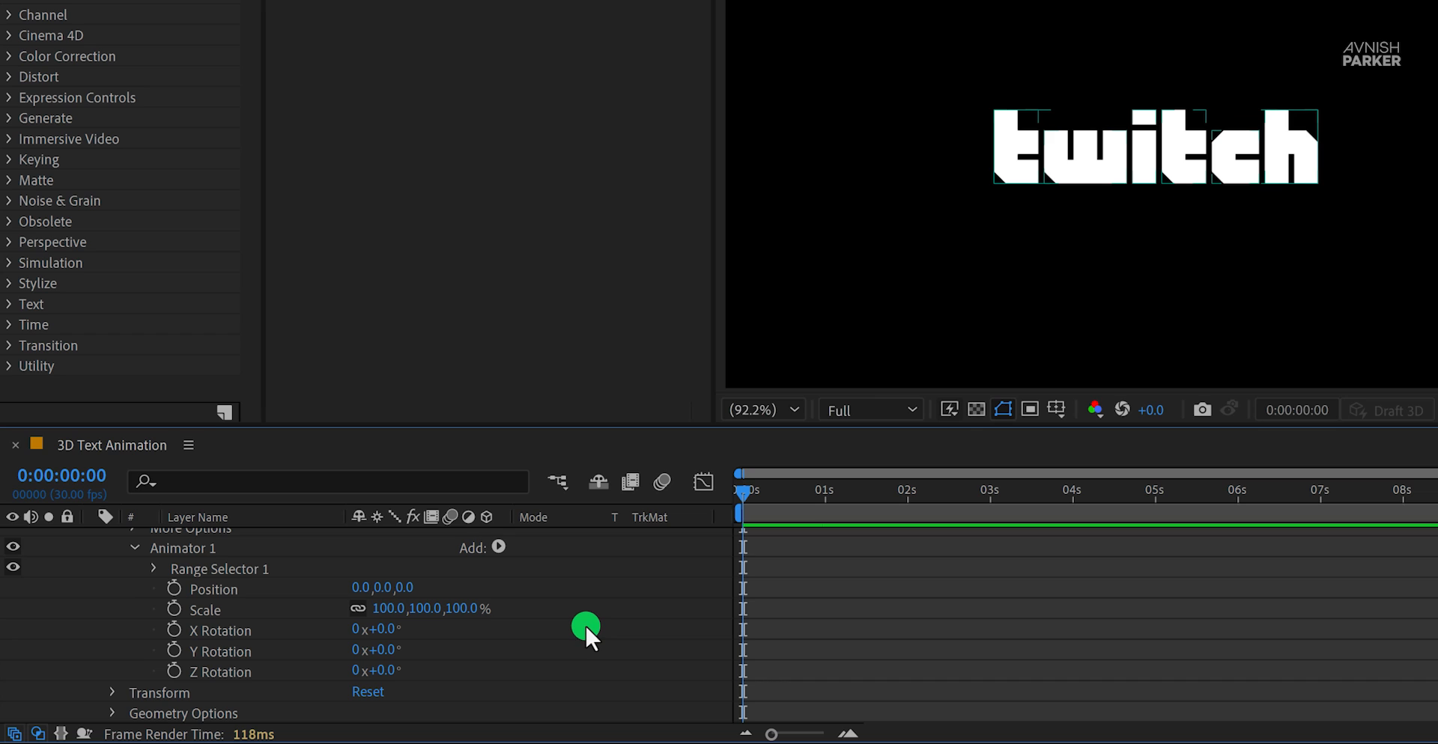
click(725, 609)
Step: At the 1-second mark, set the Y value of Animator 1's Position to 250
click(825, 496)
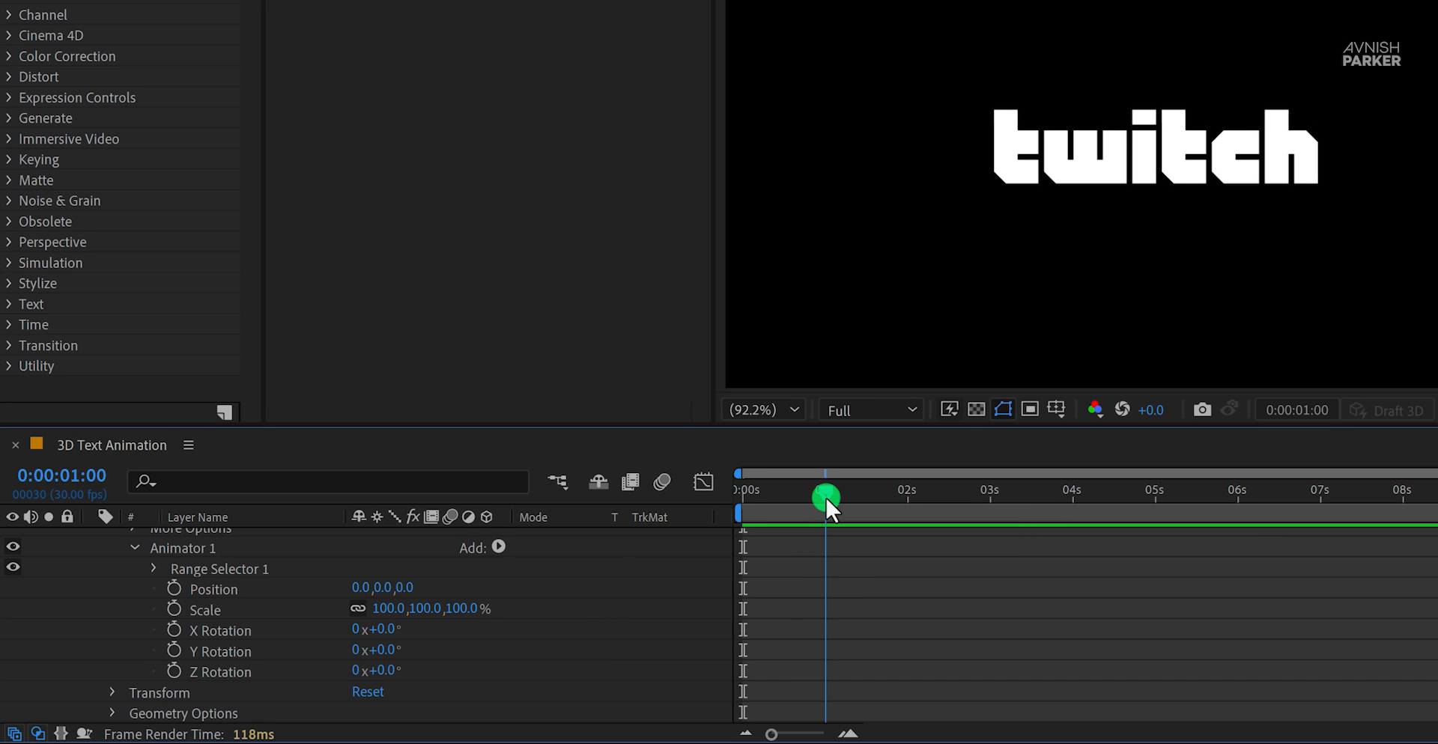
click(391, 590)
drag(391, 590, 641, 578)
click(390, 589)
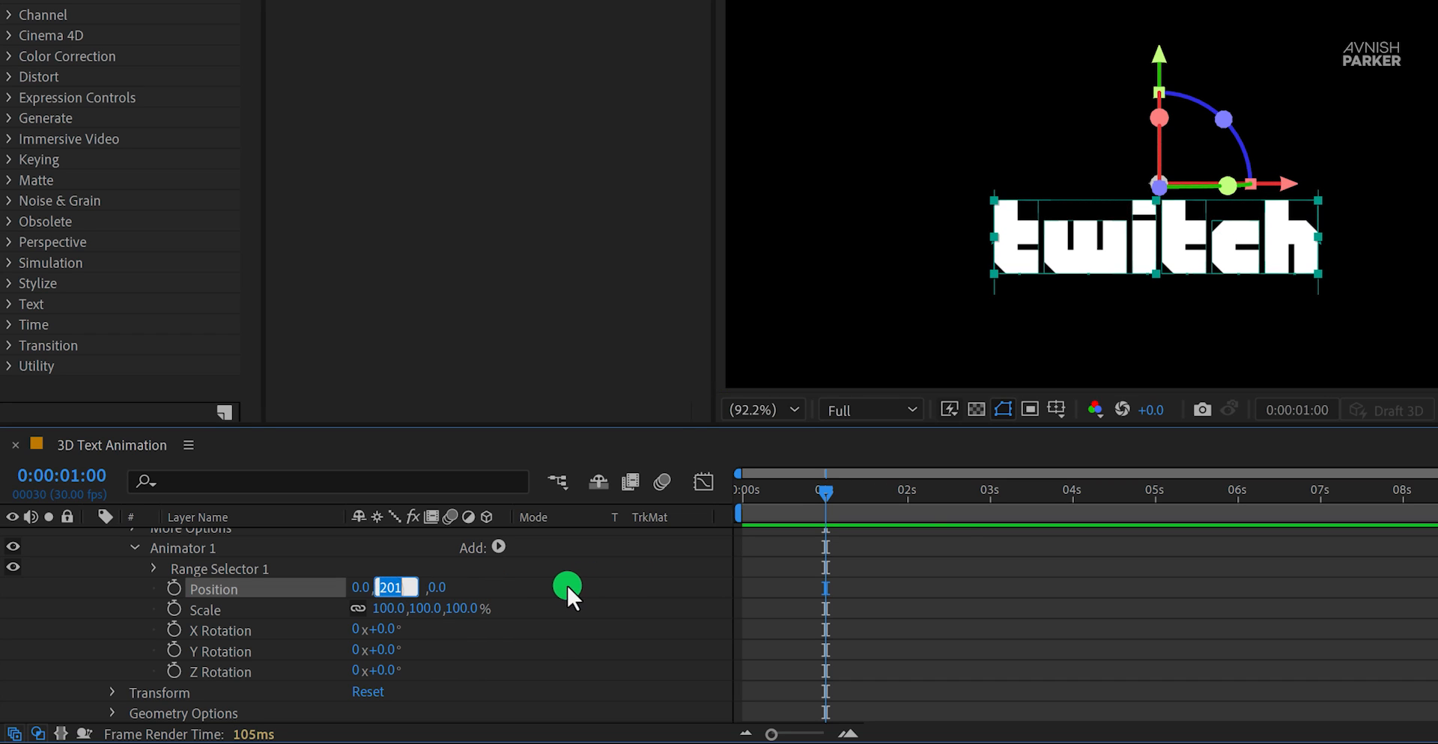
text(250)
key(Return)
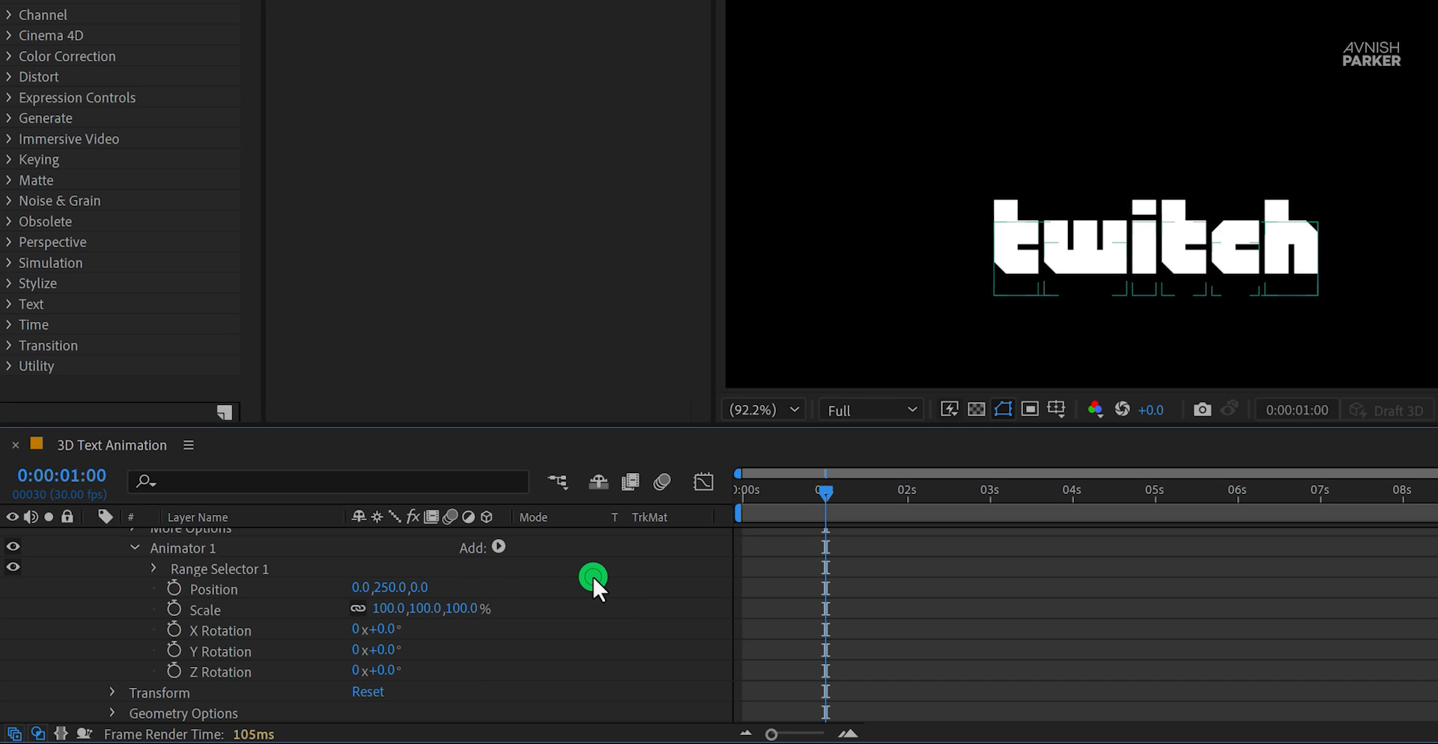
Step: Set Animator 1's linked Scale values to 0% on all three axes
click(462, 609)
text(0)
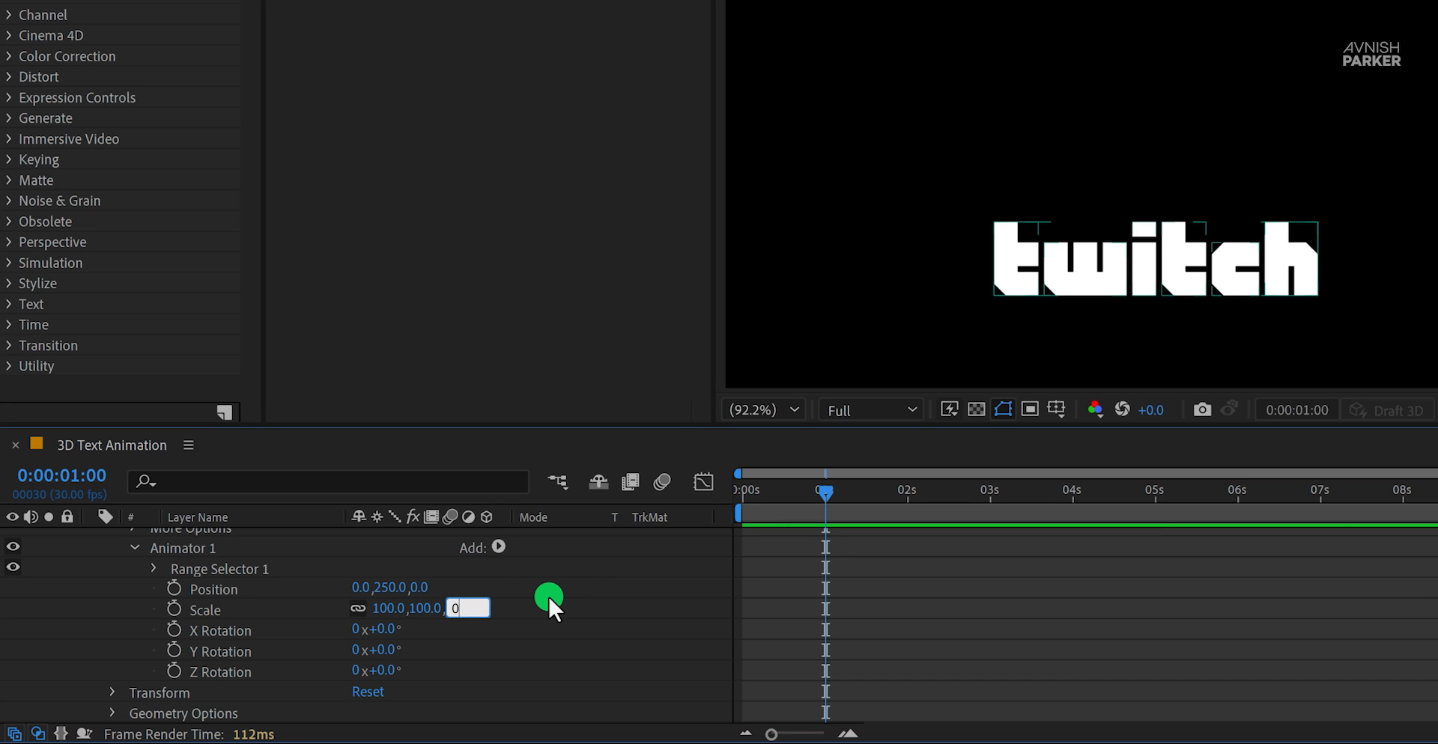
key(Return)
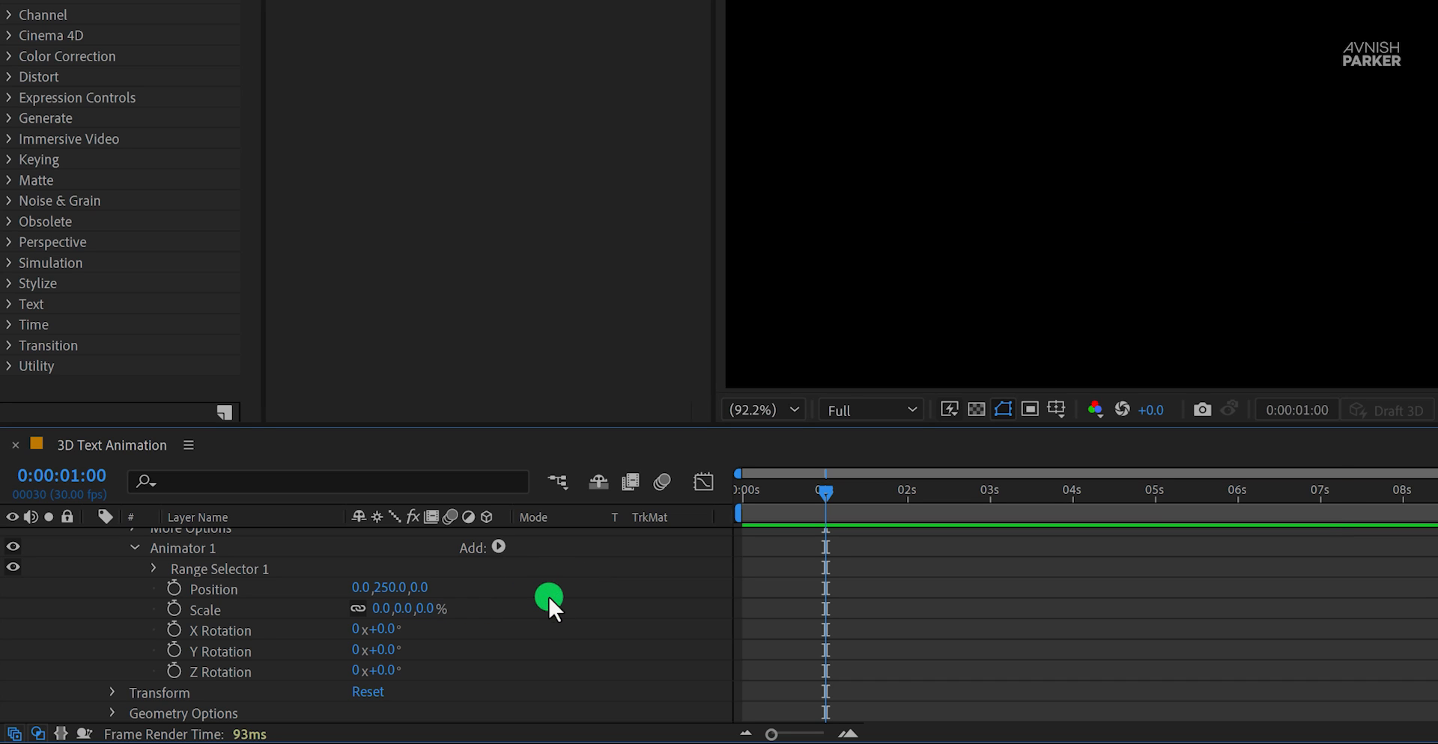
Step: Undo the last Scale change and set Animator 1's X Rotation to -60°
key(ctrl+z)
click(387, 630)
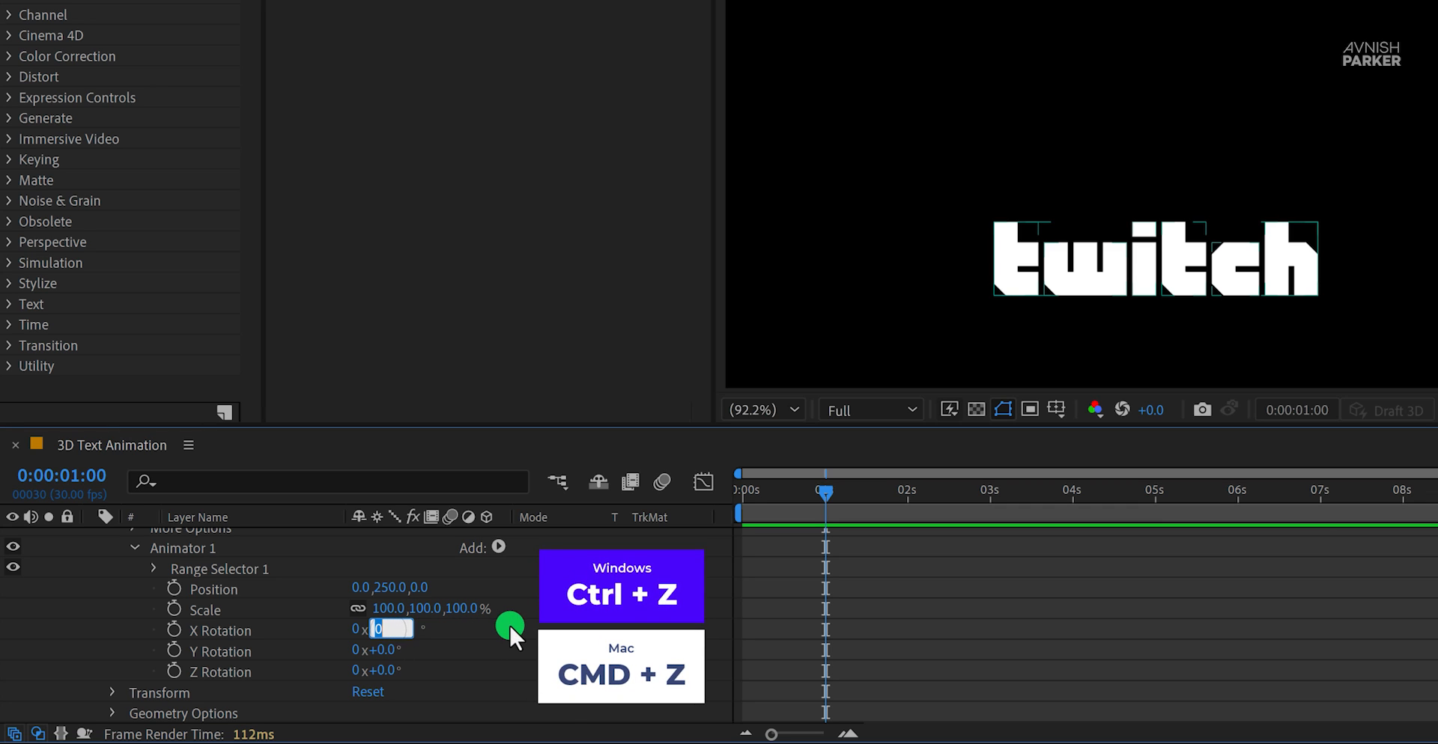
text(-60)
key(Return)
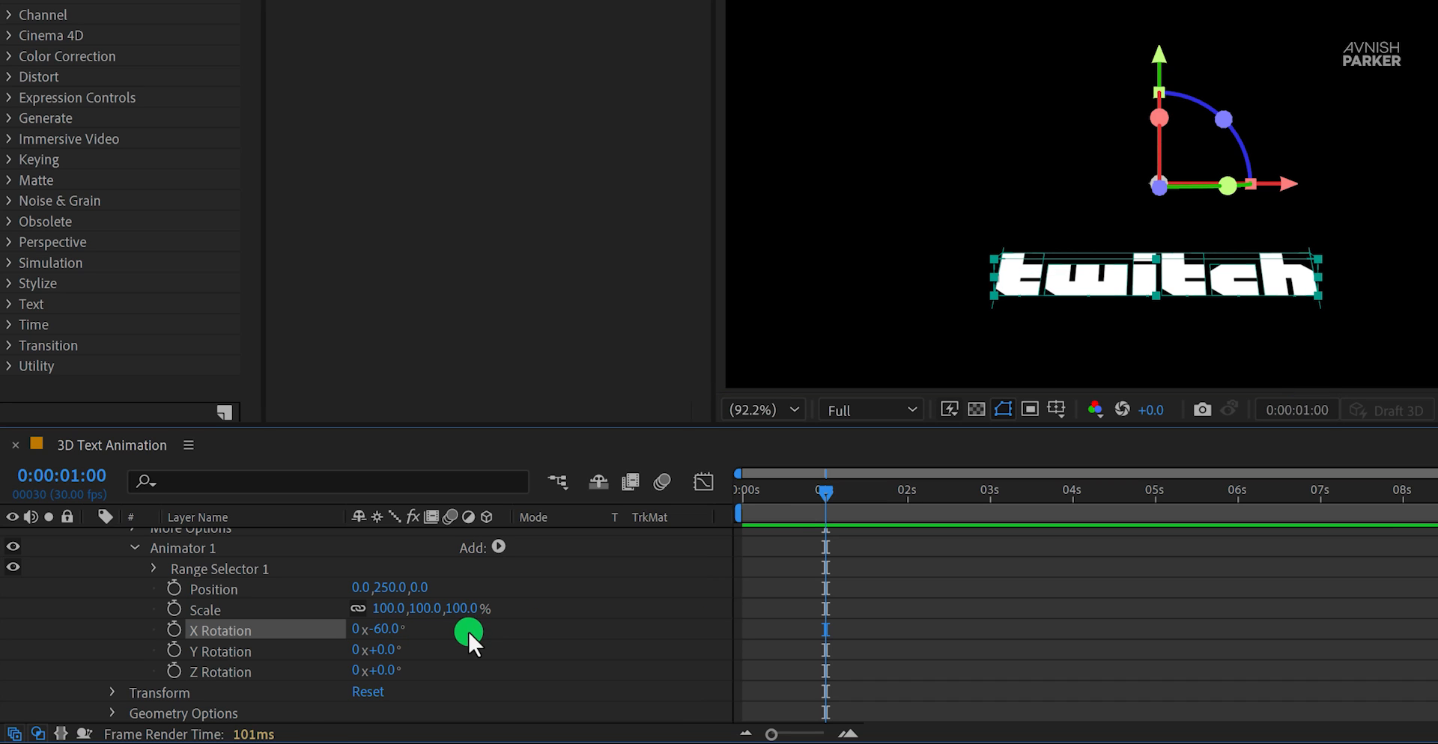
Step: Set the linked Scale of Animator 1 to 0% again
click(463, 610)
text(0)
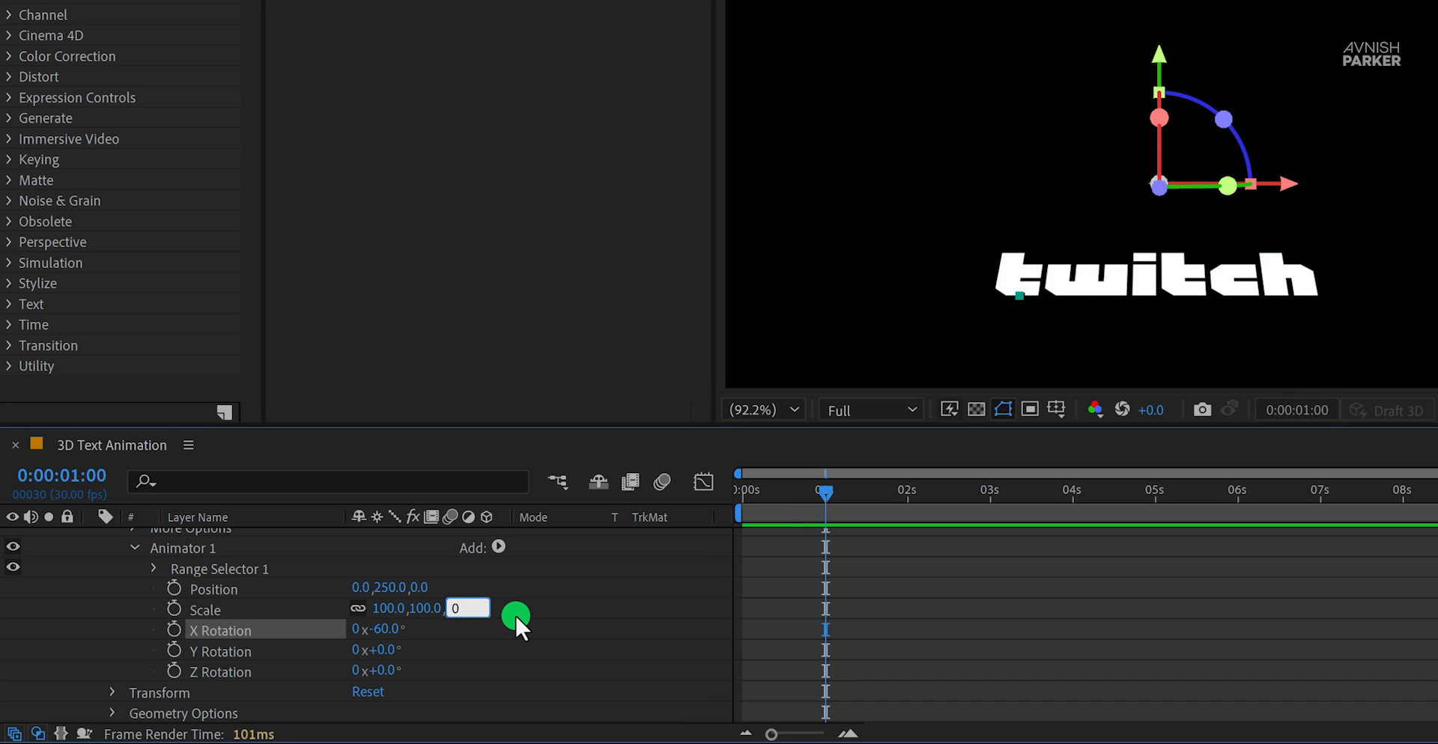
key(Return)
Step: At the start of the timeline, set Range Selector 1's Offset to -100% and keyframe it
drag(813, 493, 712, 514)
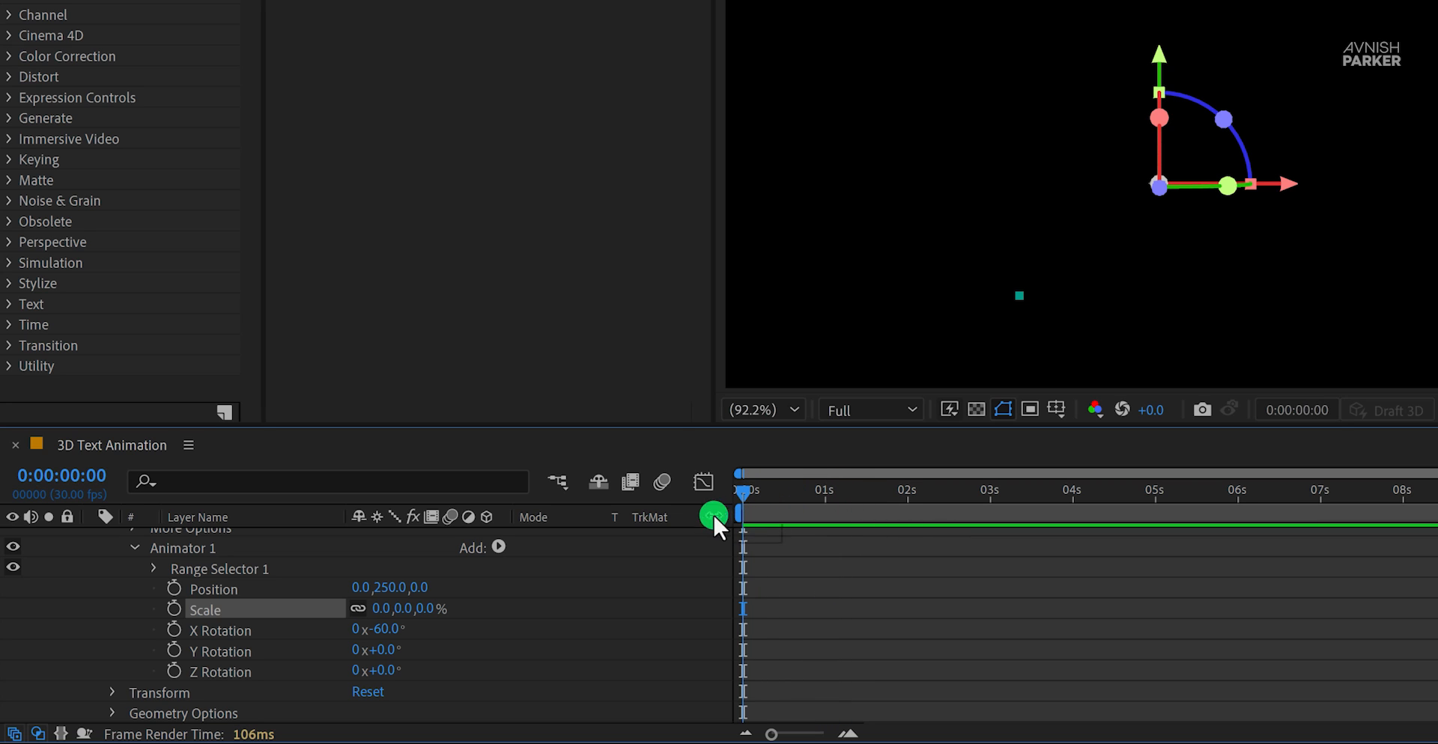
click(155, 569)
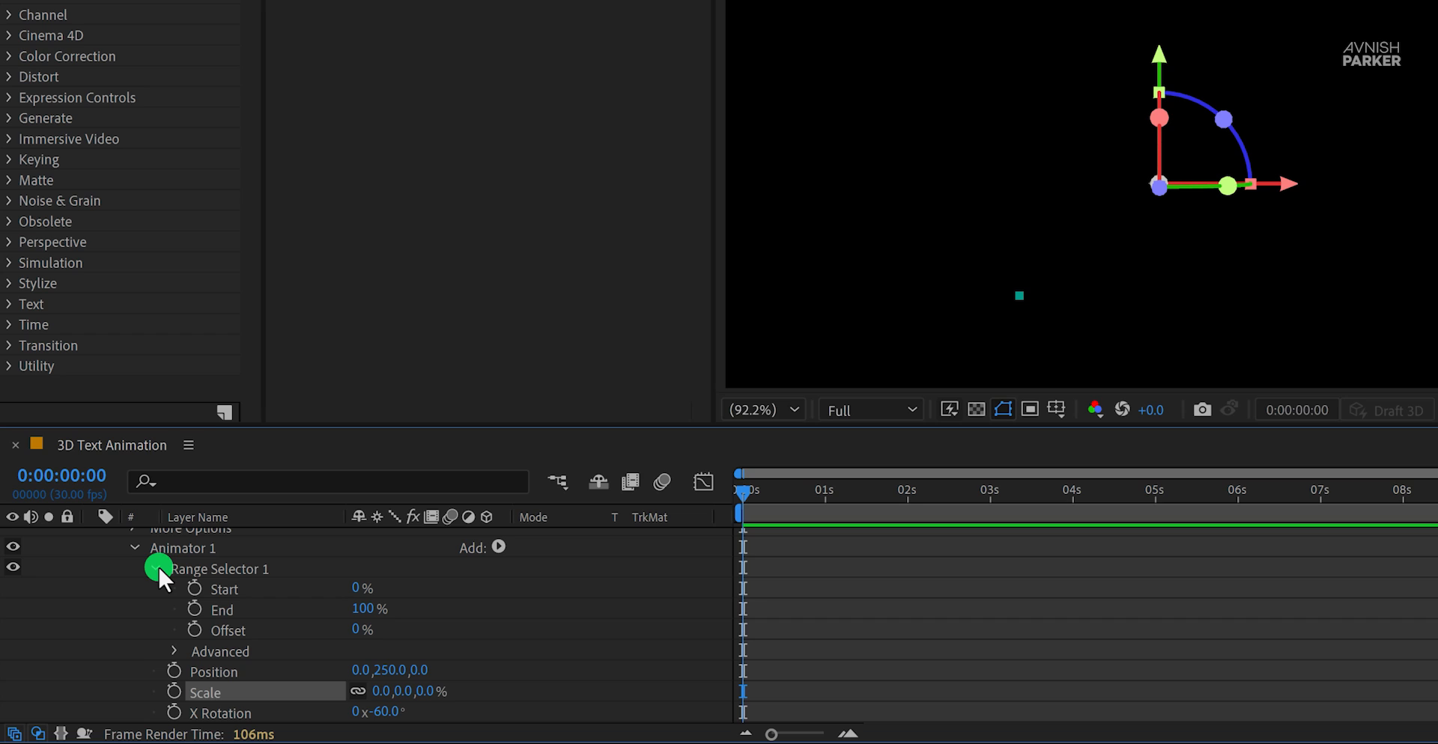
click(352, 635)
text(-)
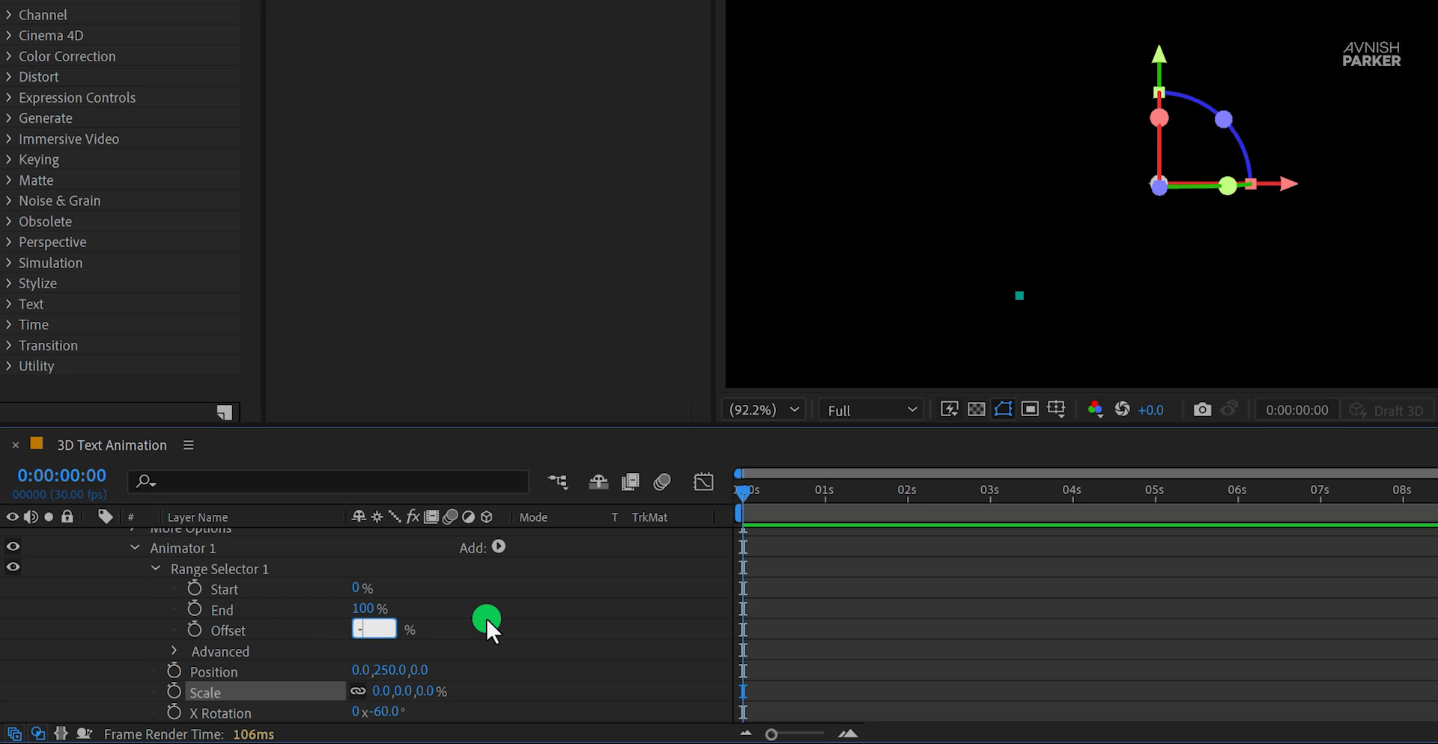
text(100)
key(Return)
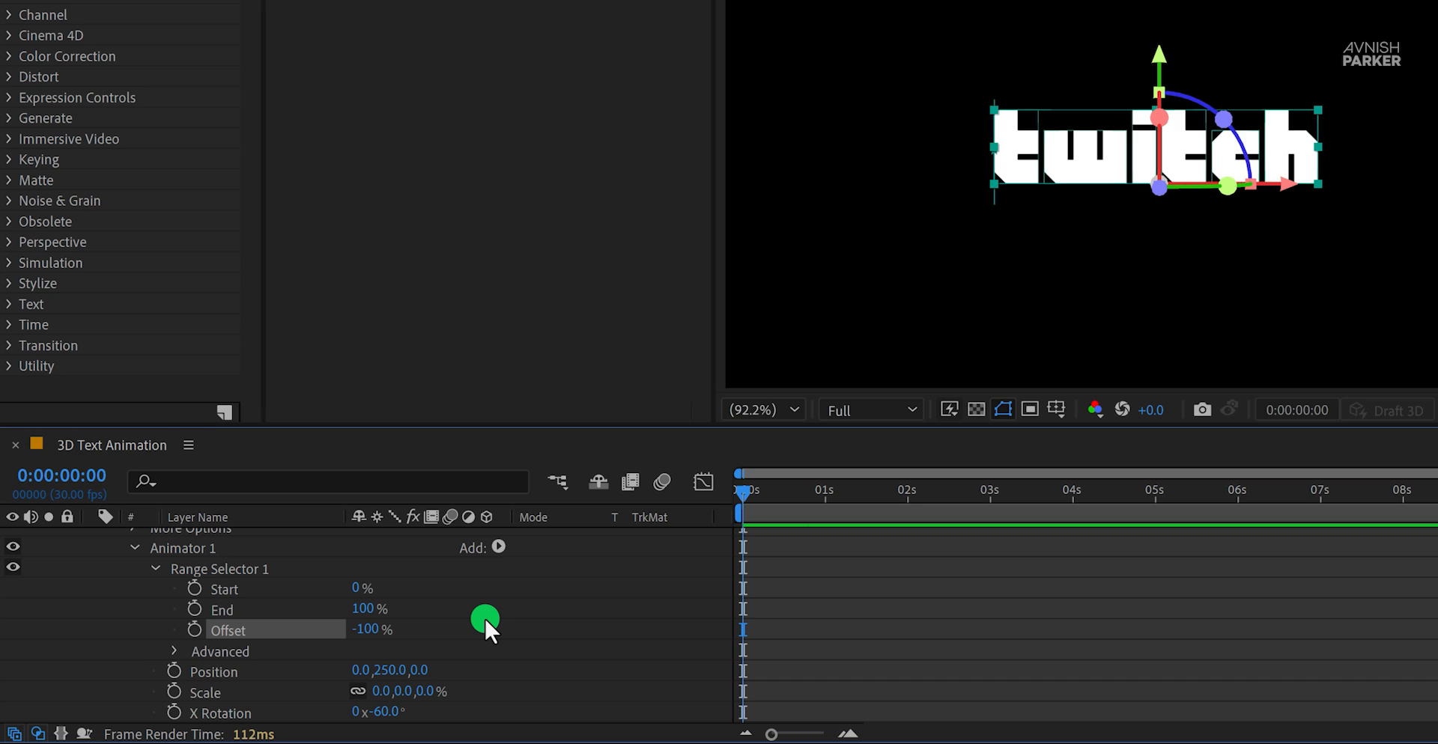
click(198, 632)
Step: At the 1-second mark, set Range Selector 1's Offset to 100% and preview the animation
click(823, 501)
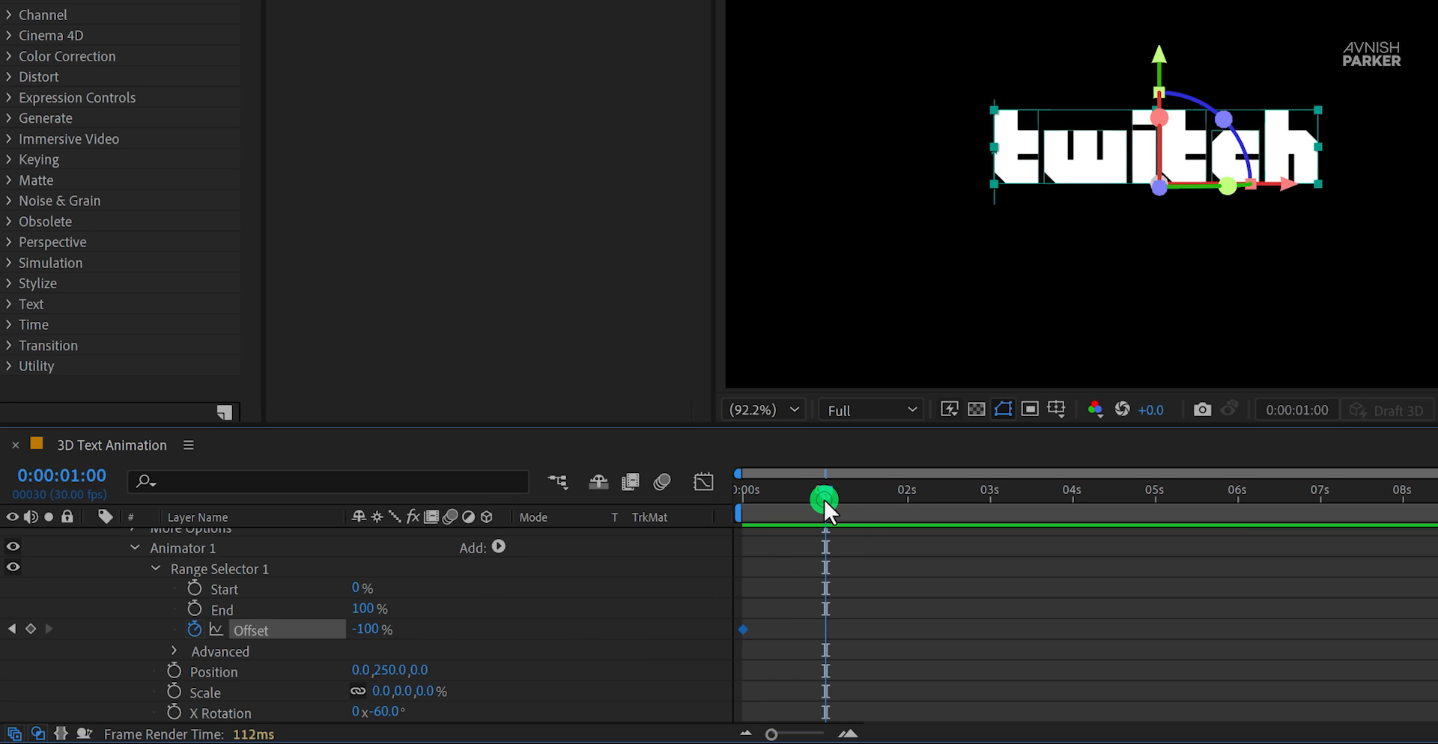
click(363, 635)
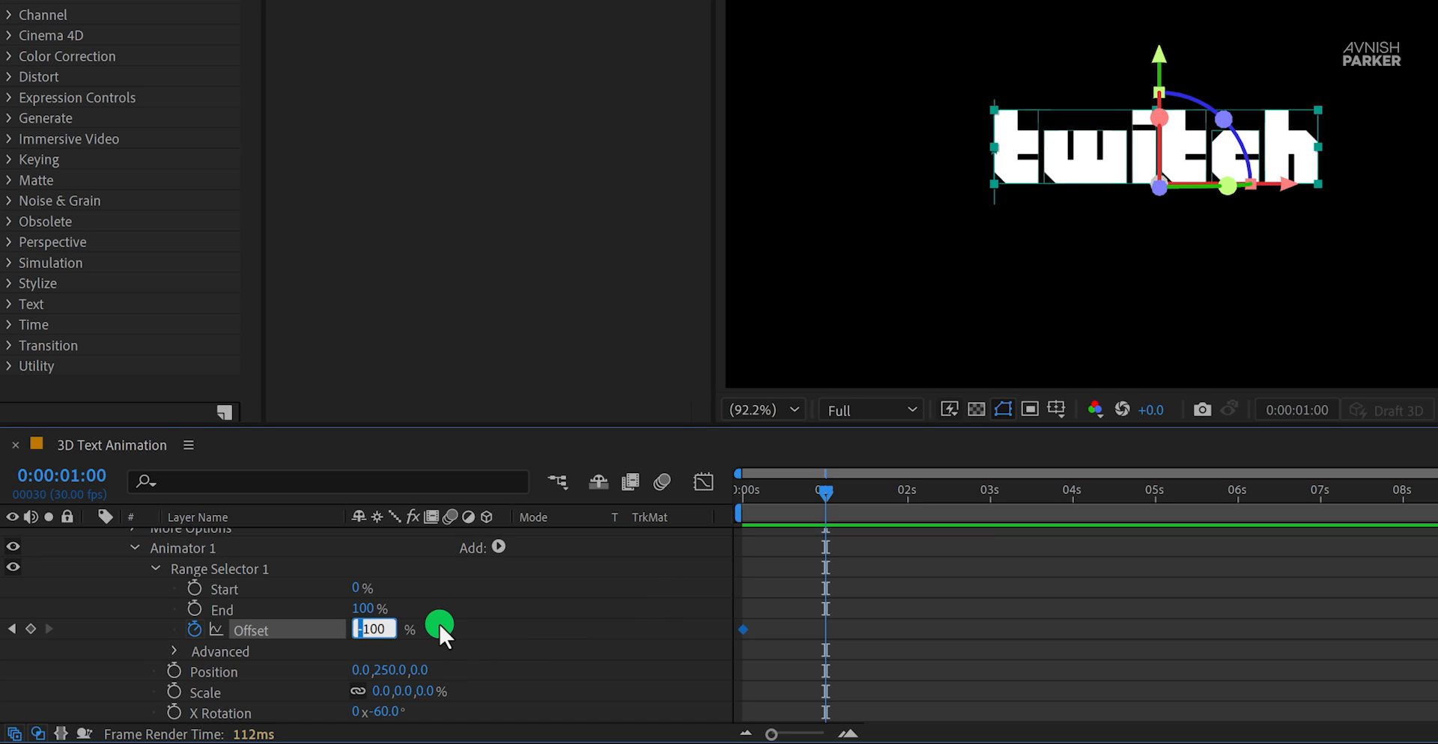
key(Delete)
key(Return)
key(space)
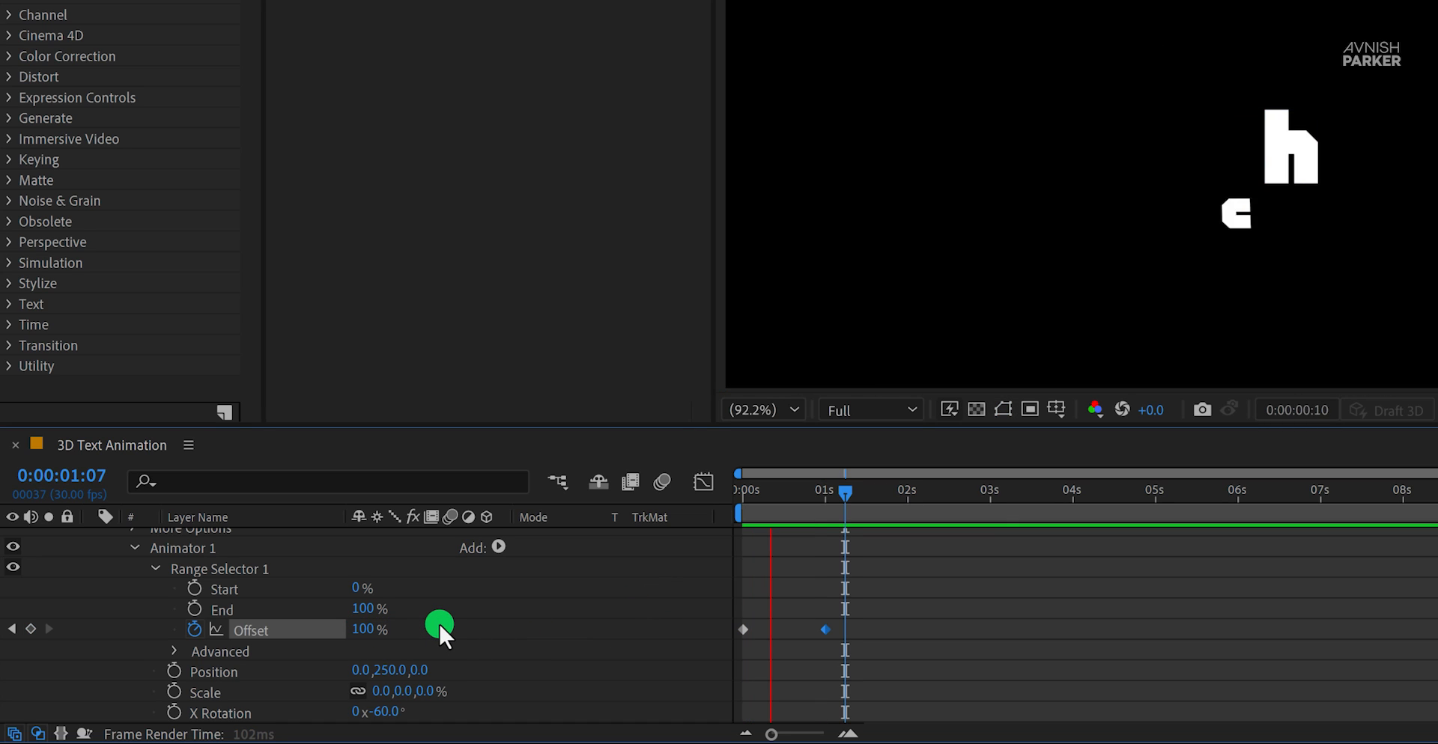
key(space)
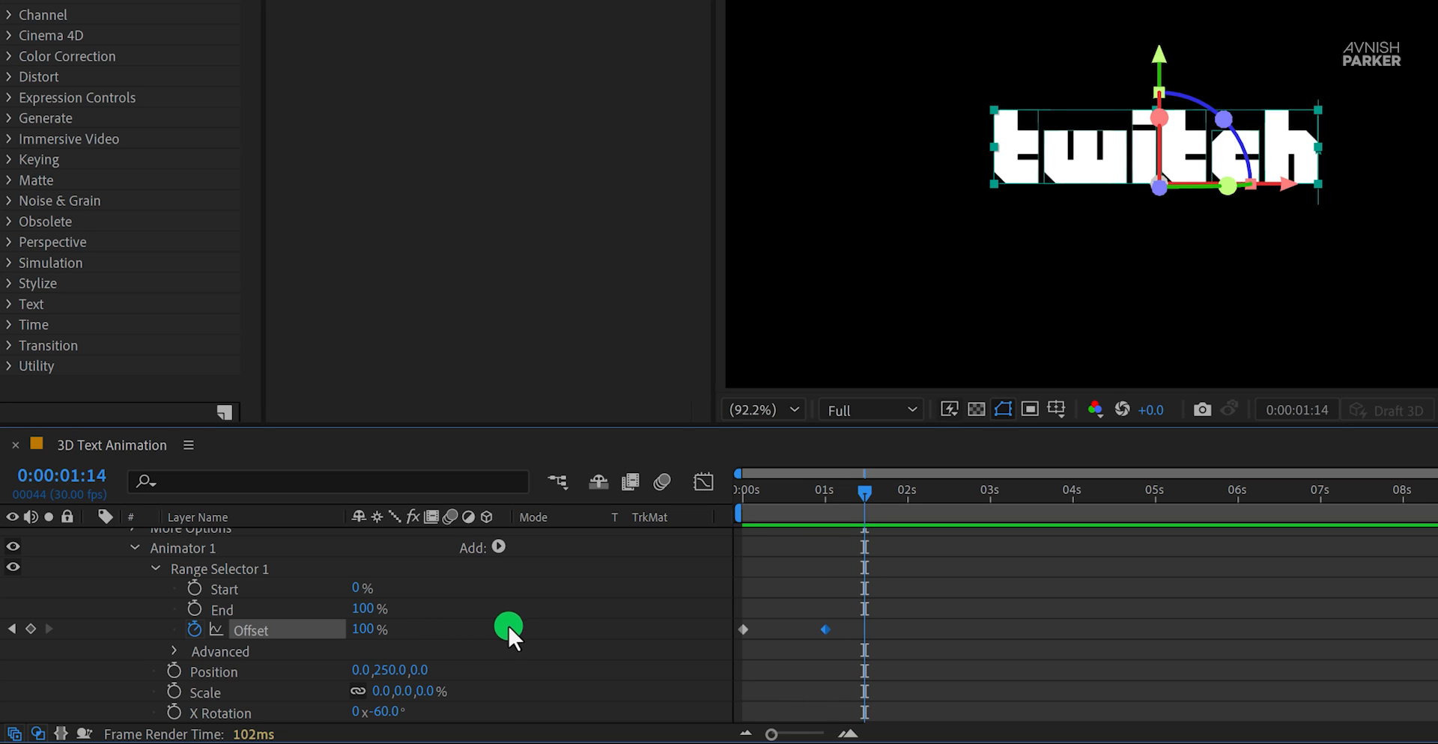
Step: Set the Shape in Range Selector 1's Advanced options to Ramp Up
click(177, 649)
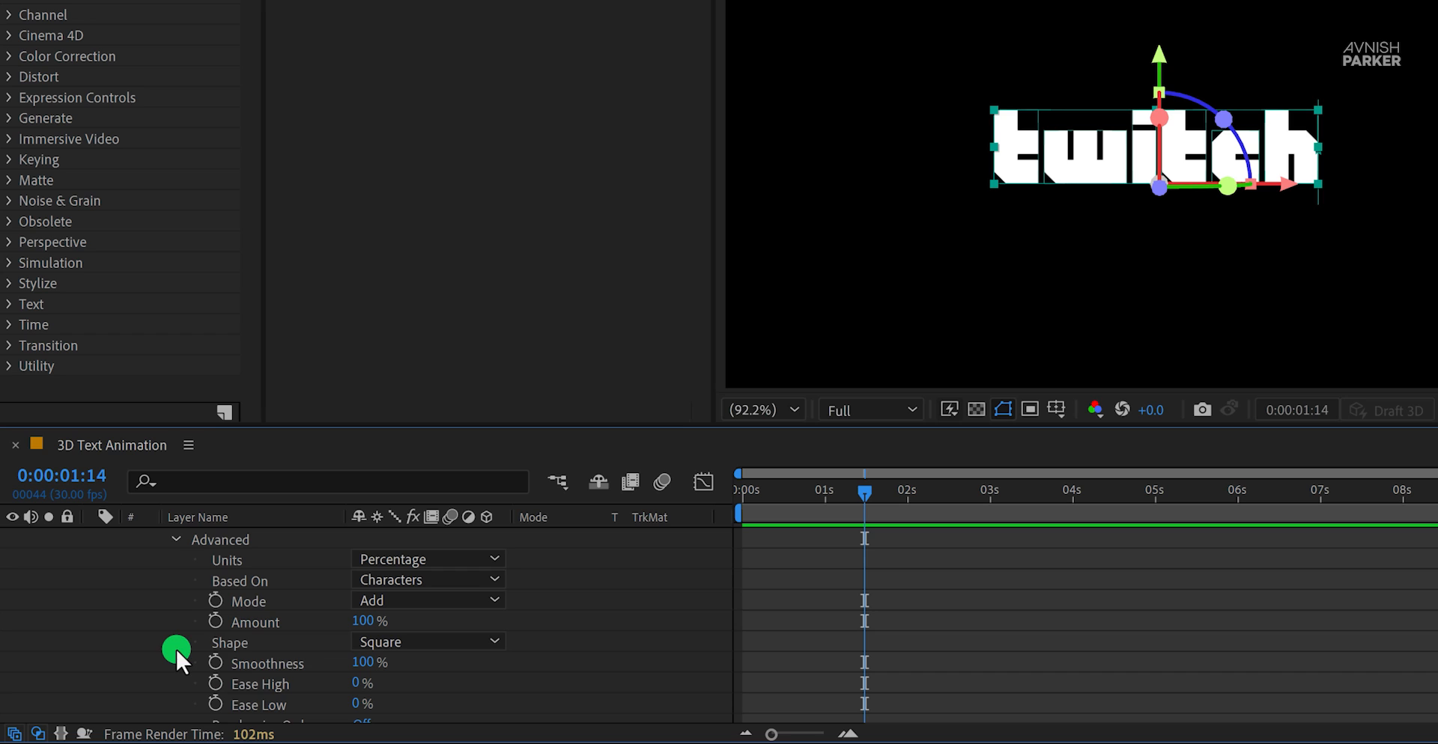
click(428, 649)
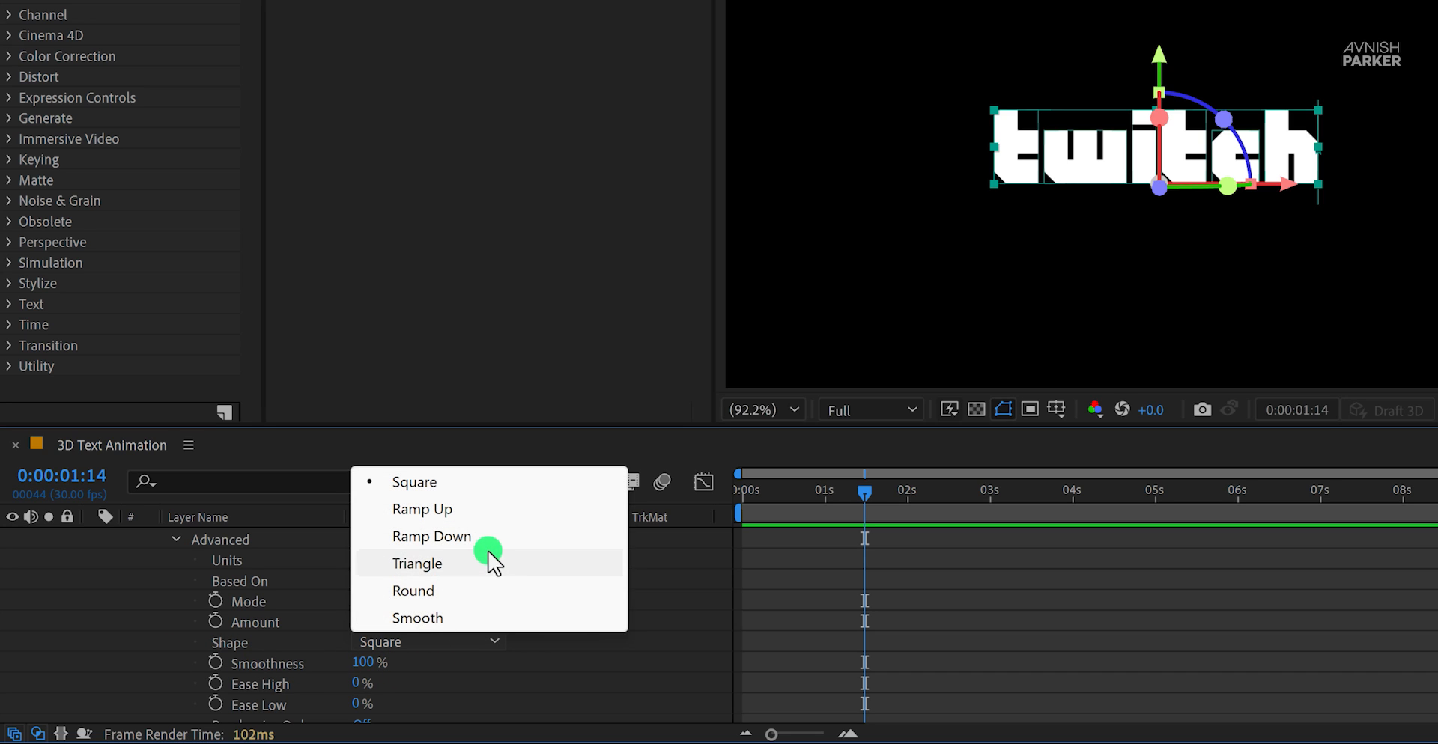
click(486, 510)
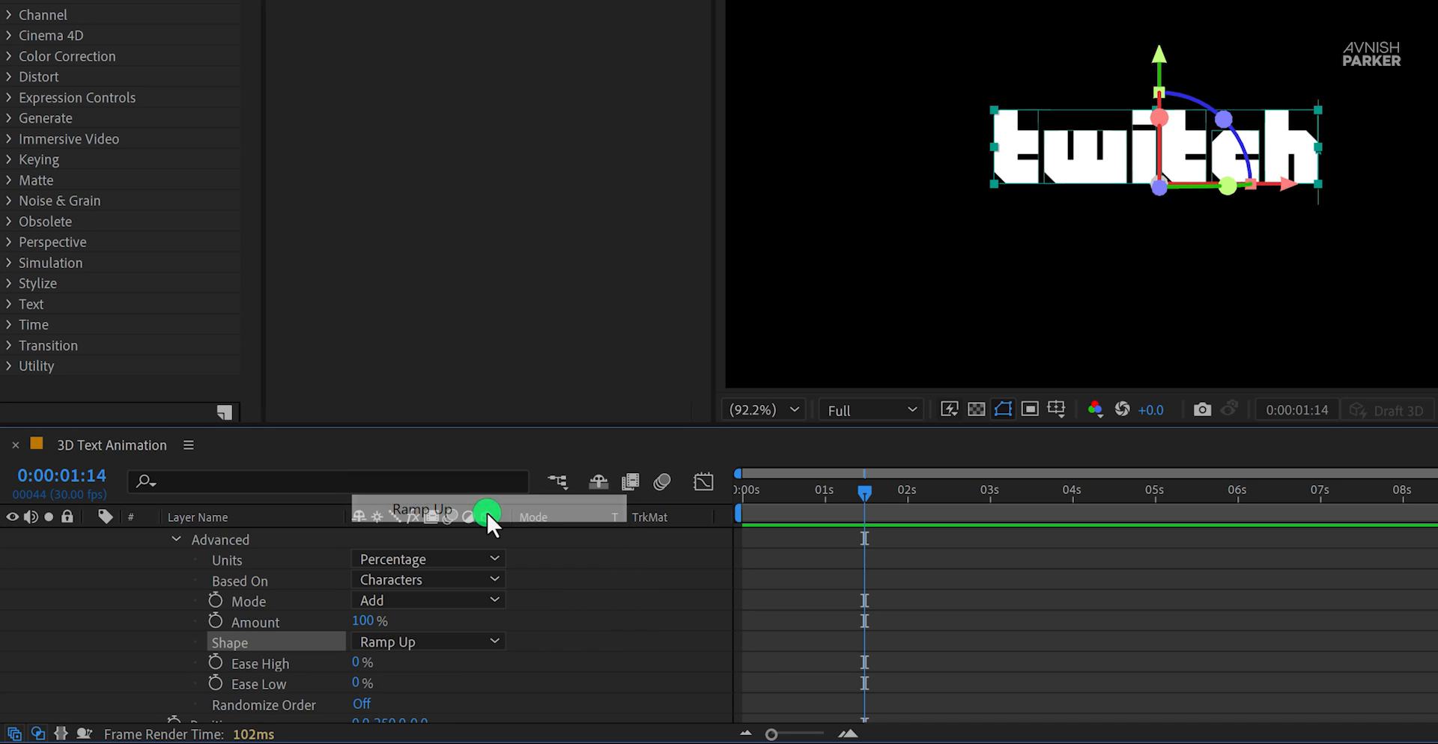
click(545, 605)
Step: Try an Ease High of 100% on the range selector, preview the motion, and reset Ease High to 0%
drag(358, 669, 554, 640)
key(space)
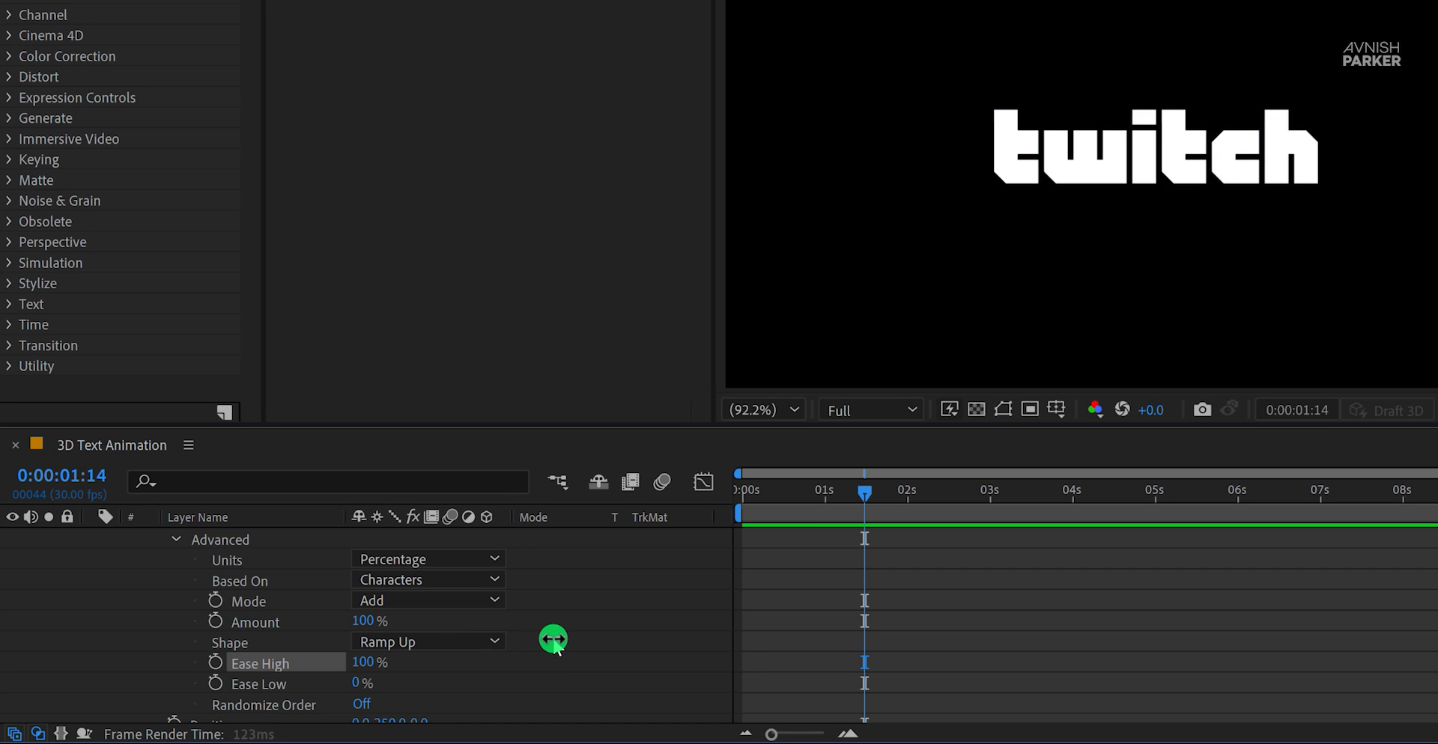
key(space)
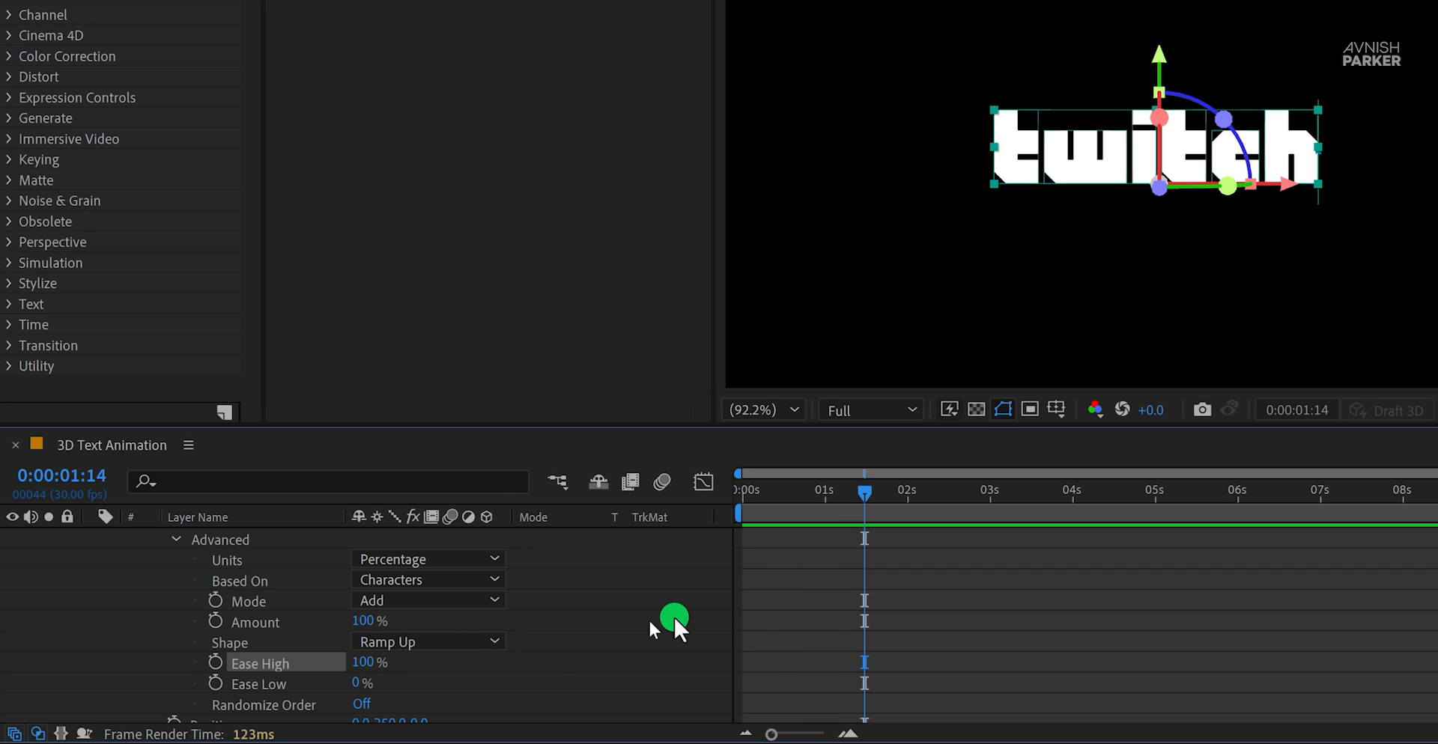
drag(863, 504, 803, 497)
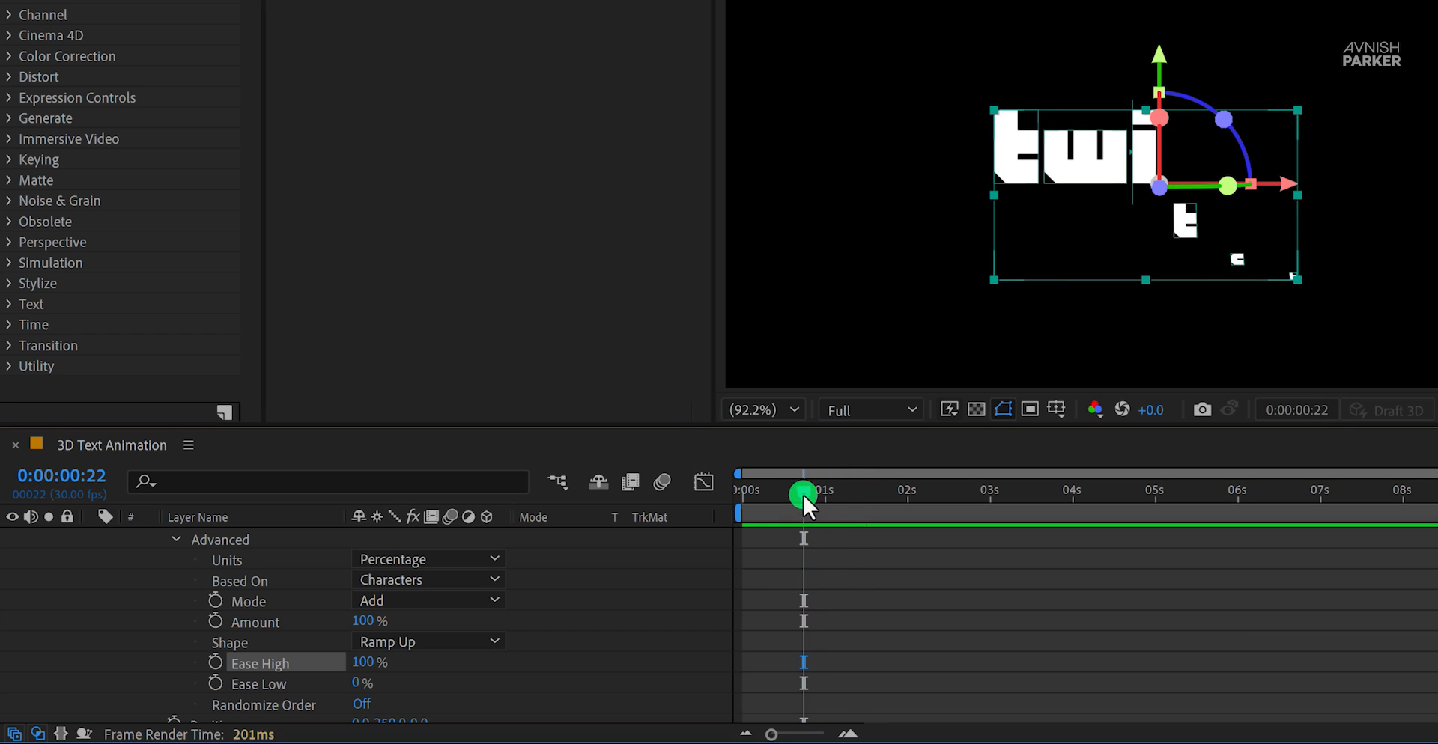
click(364, 663)
text(0)
Step: Set the range selector's Ease Low to 100%, check the text at about 0:00:01:13, and collapse Animator 1
drag(359, 680, 573, 659)
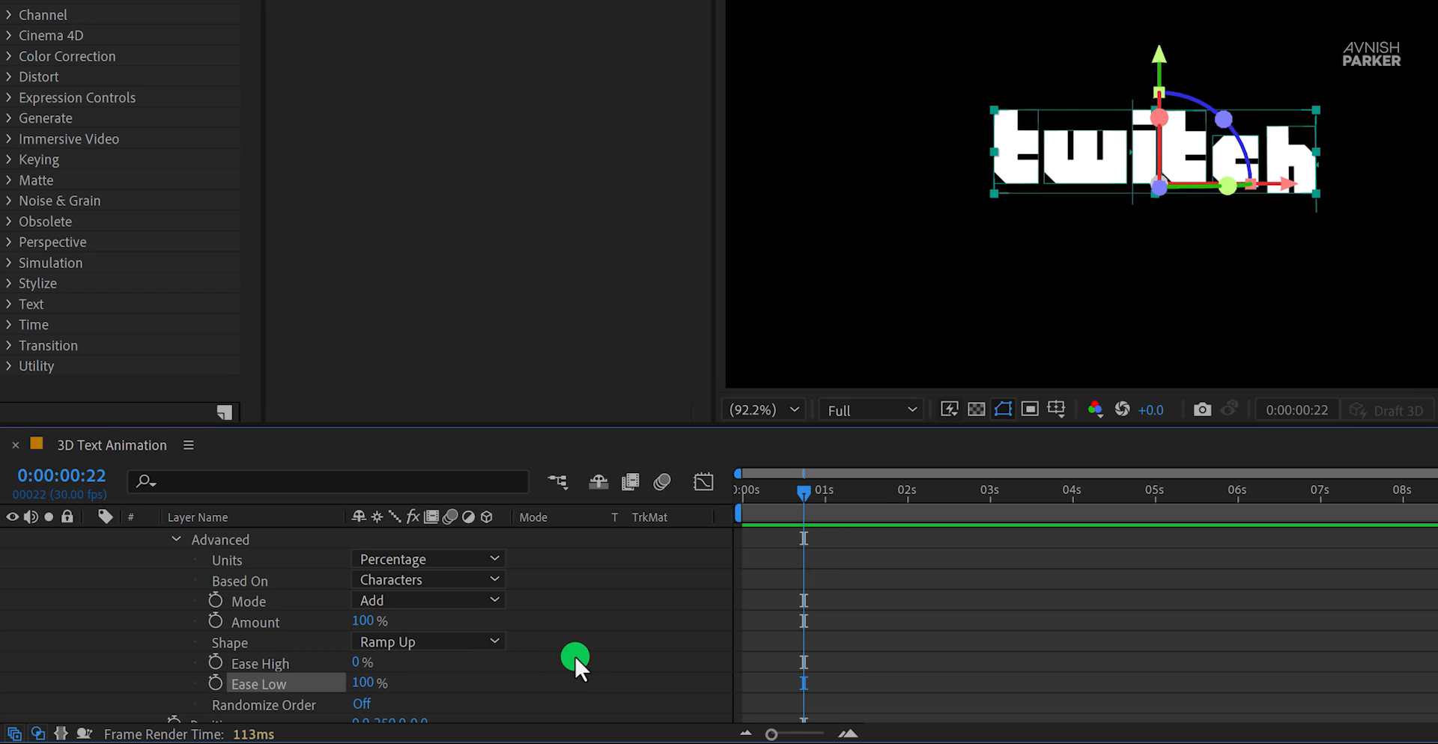
drag(805, 491, 861, 508)
scroll(613, 619, up, 5)
click(613, 619)
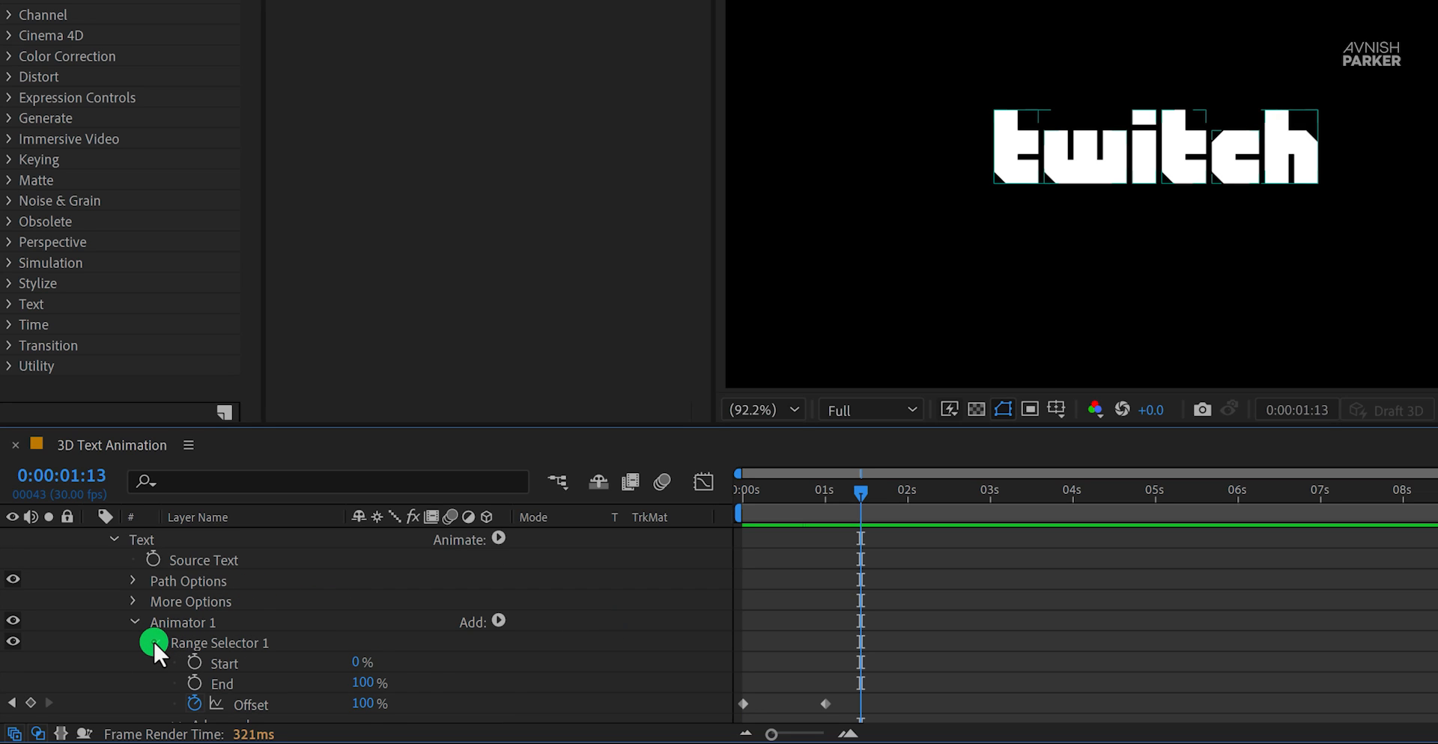
click(154, 642)
click(133, 621)
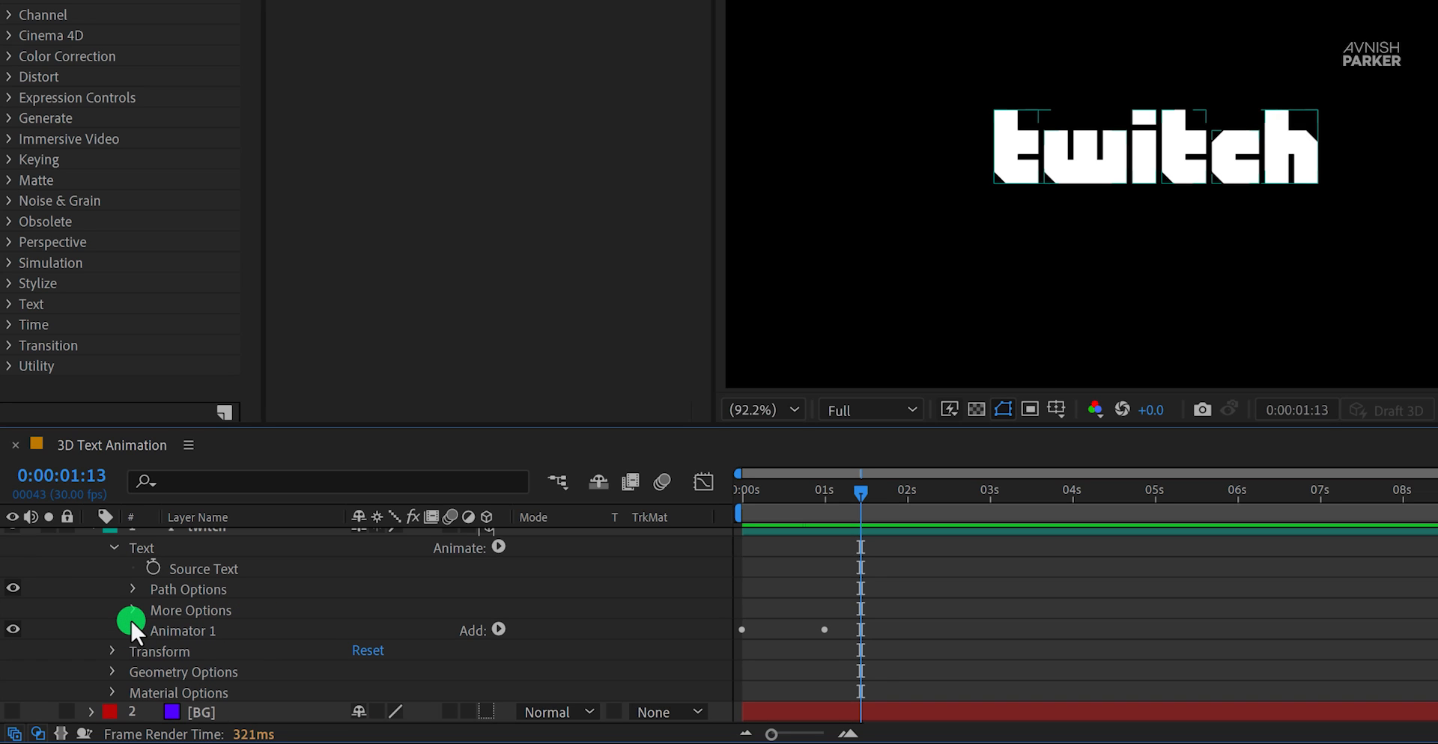
Step: Set the Extrusion Depth in the twitch layer's Geometry Options to 1000
click(148, 672)
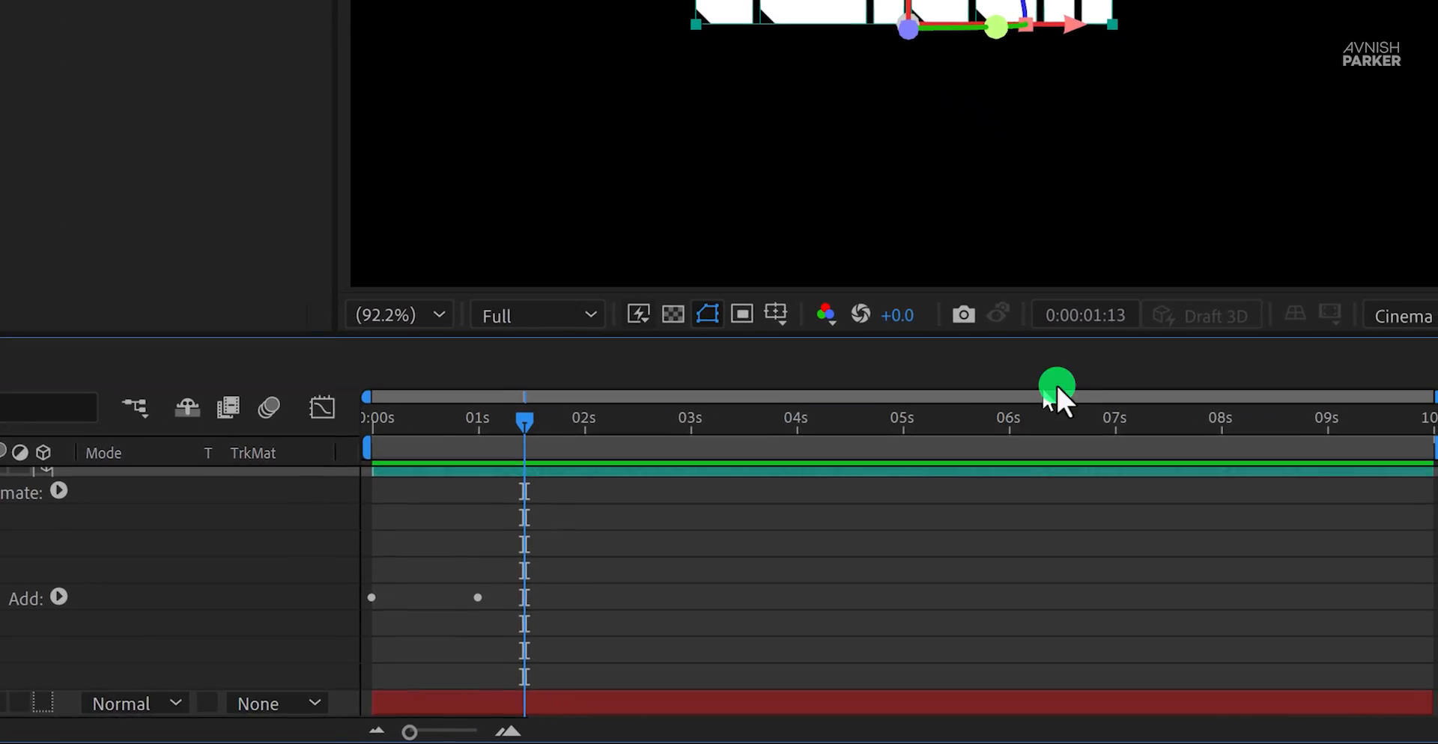
click(1396, 286)
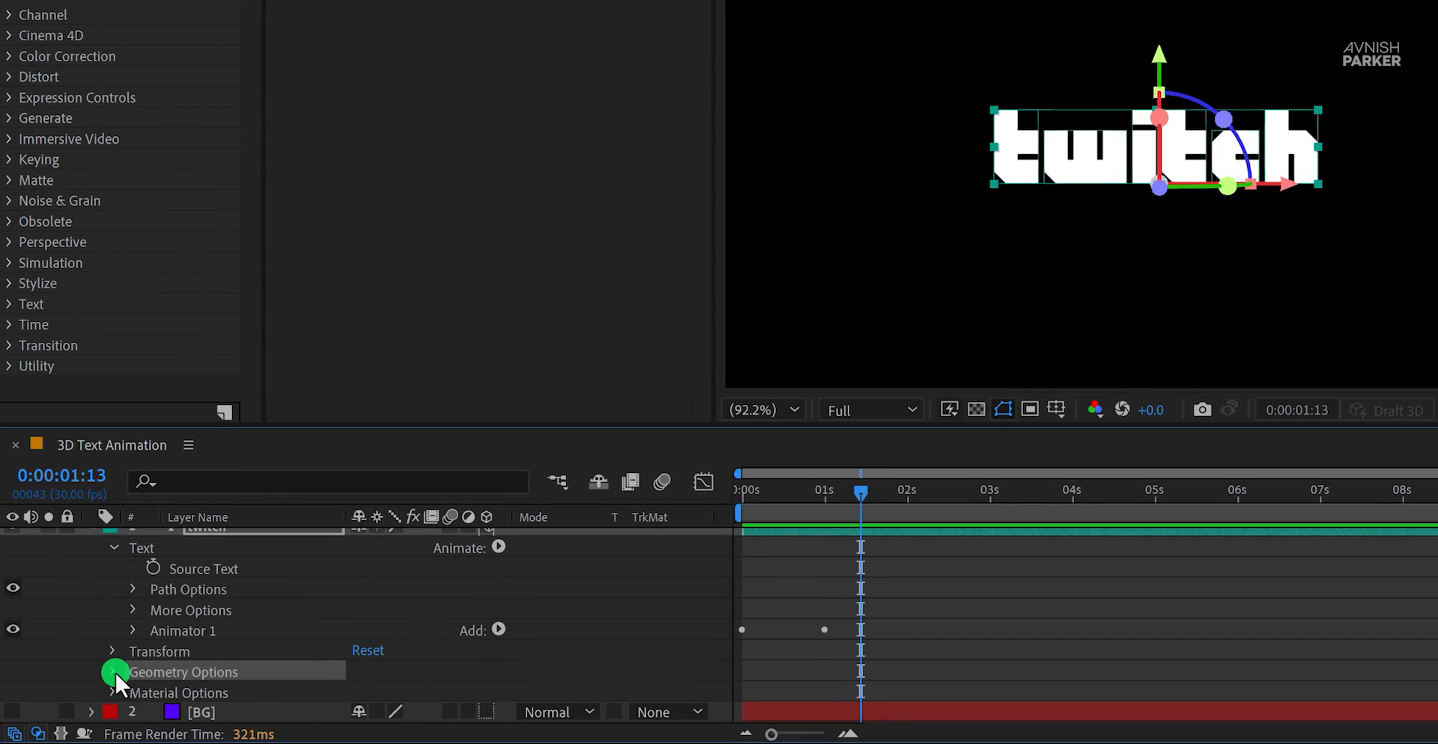
click(113, 671)
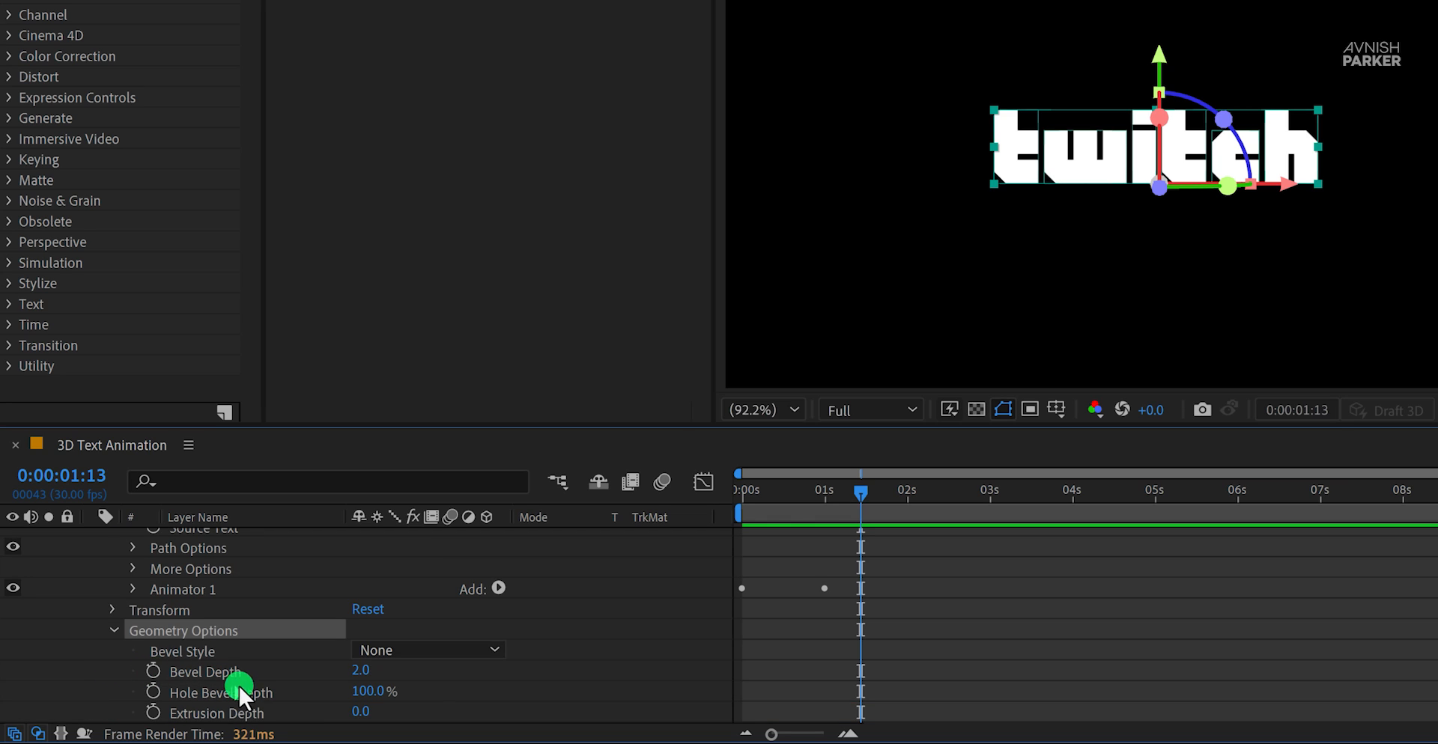
click(360, 713)
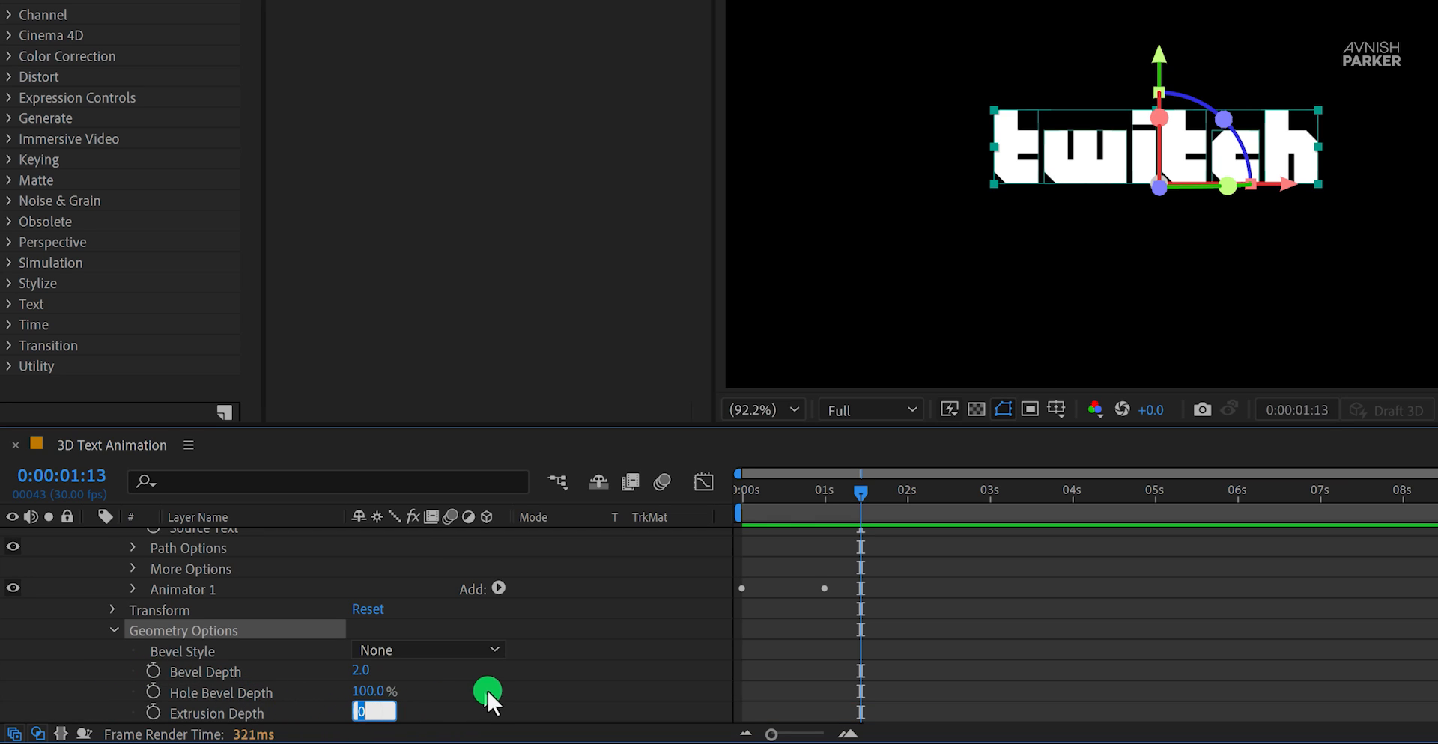
text(1000)
click(492, 689)
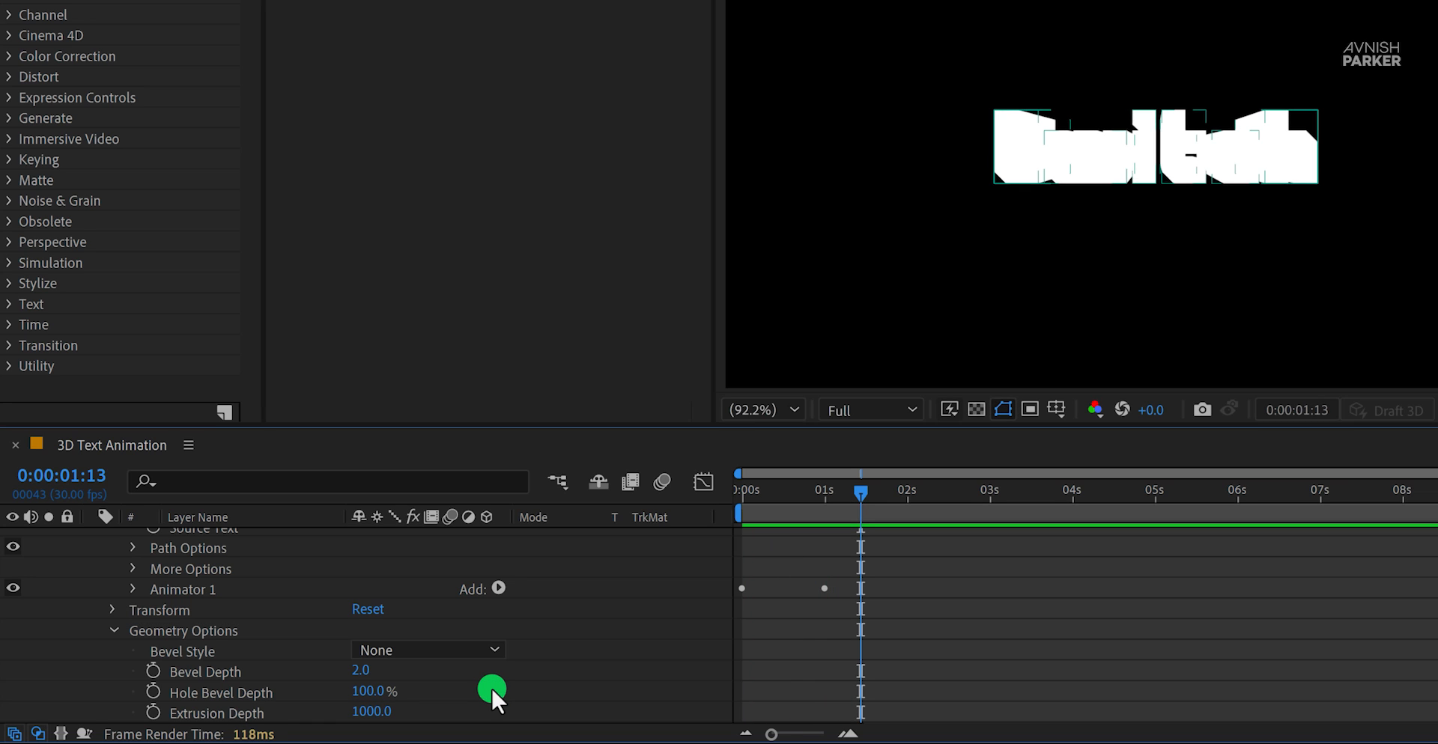
Step: Add a new Spot light to the composition with Casts Shadows enabled
right_click(636, 588)
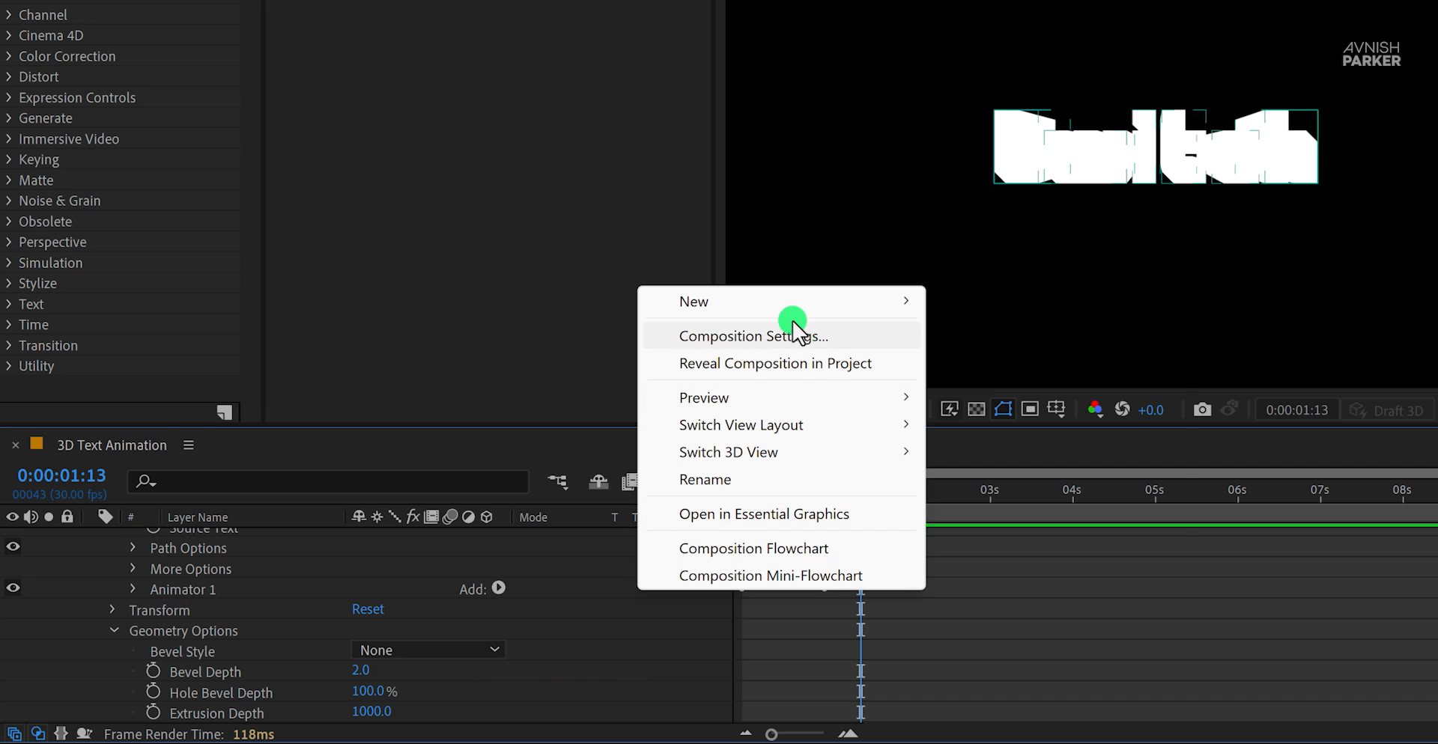
mouse_move(788, 304)
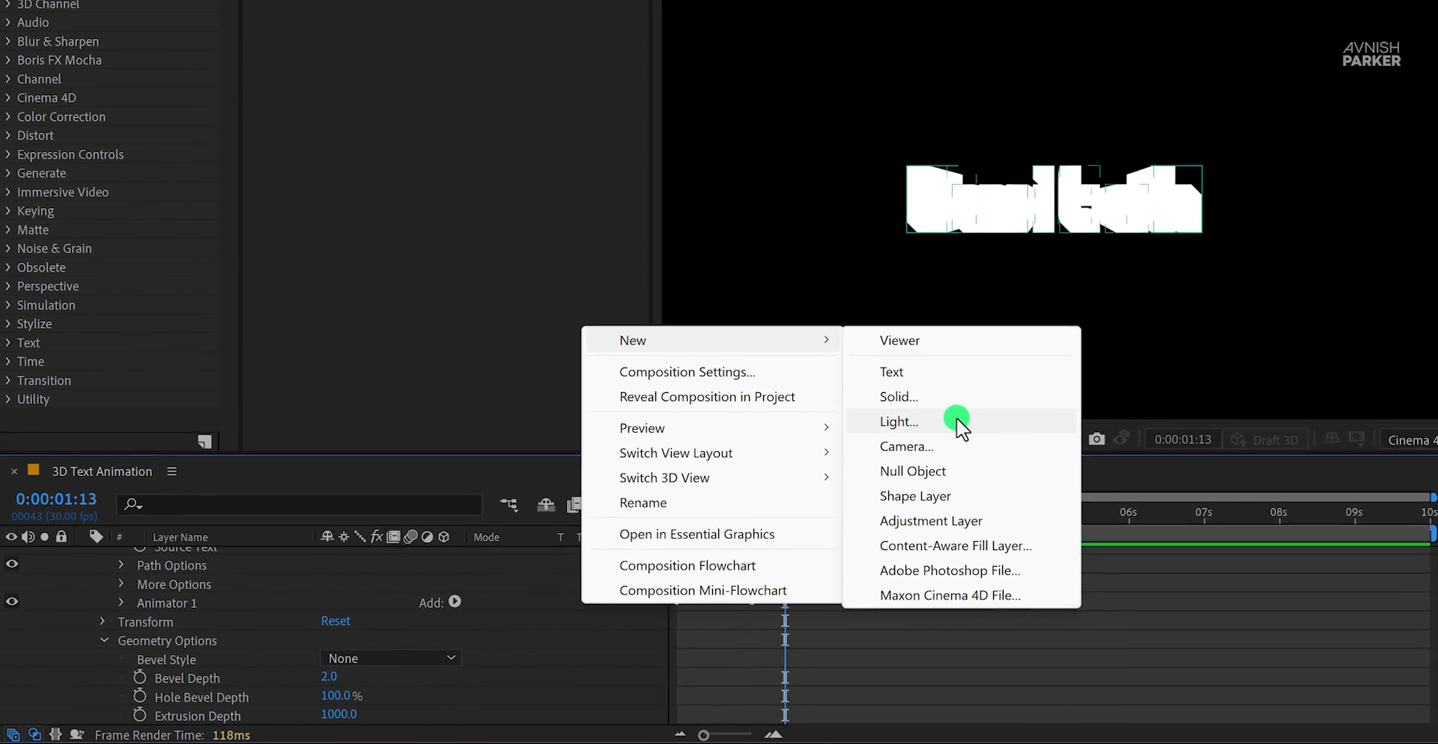
click(959, 424)
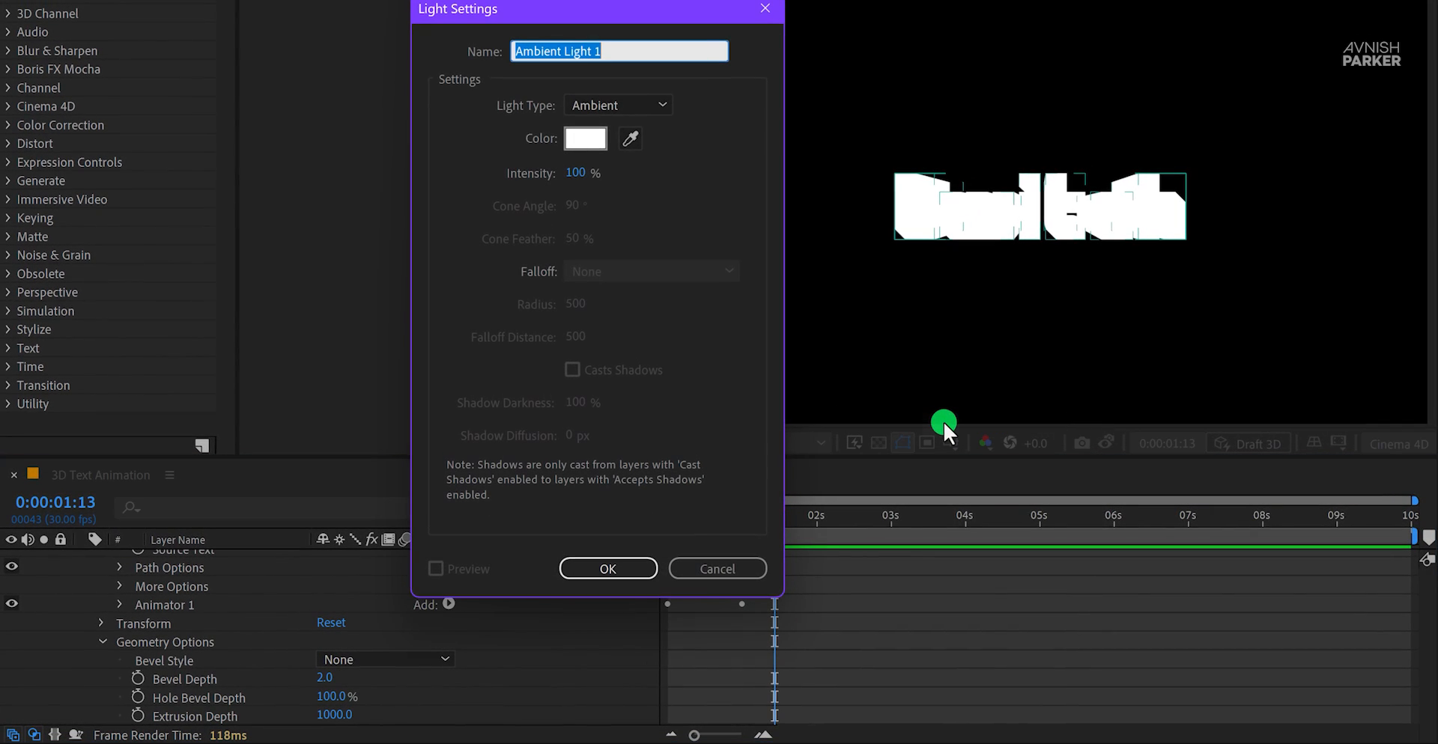
click(635, 102)
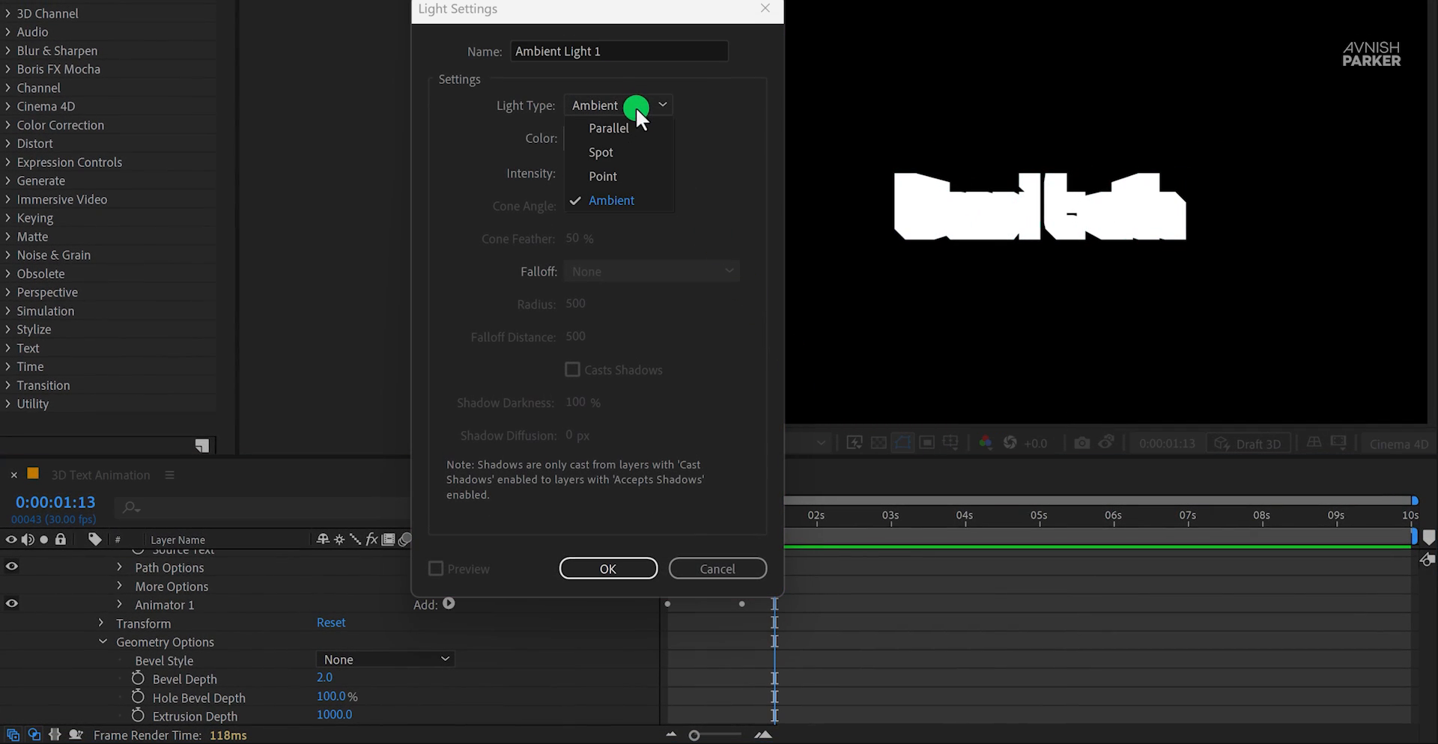
click(635, 148)
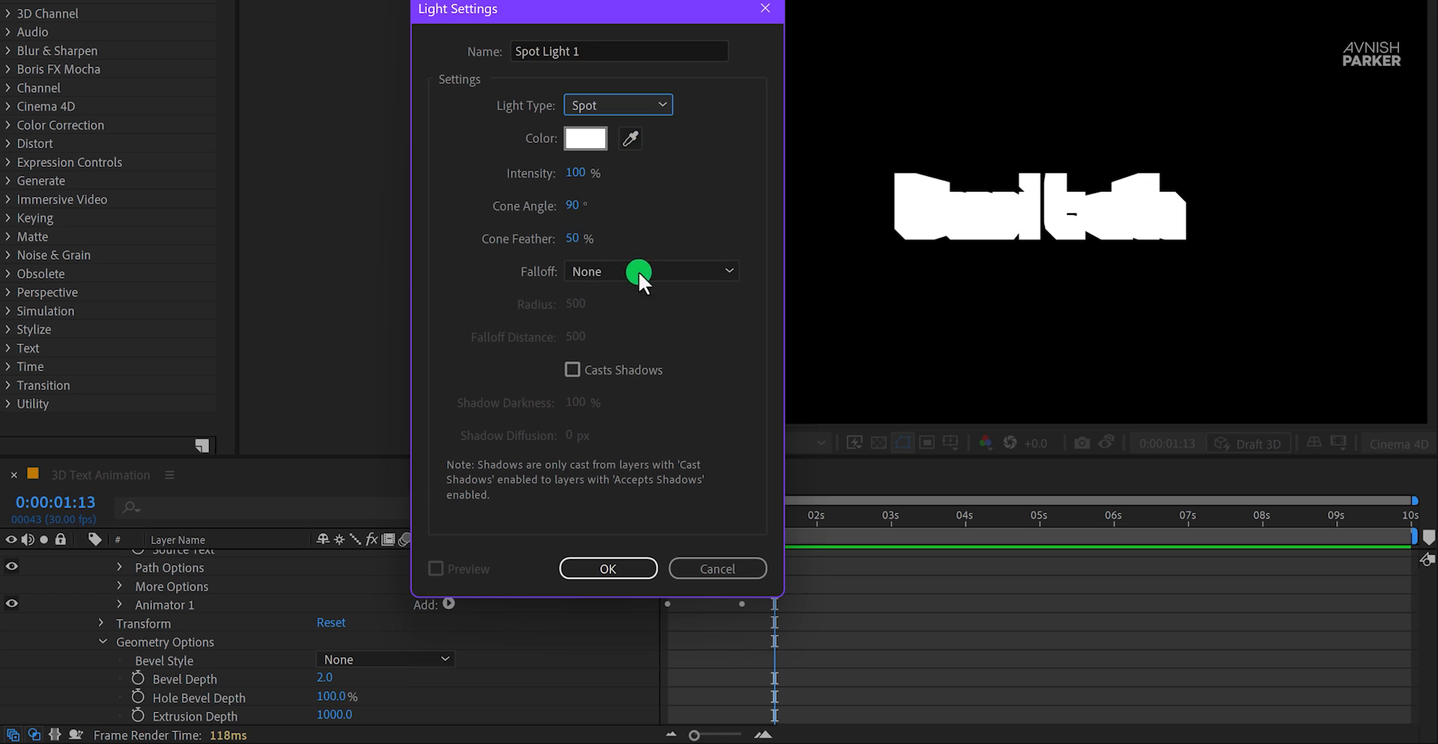
click(608, 372)
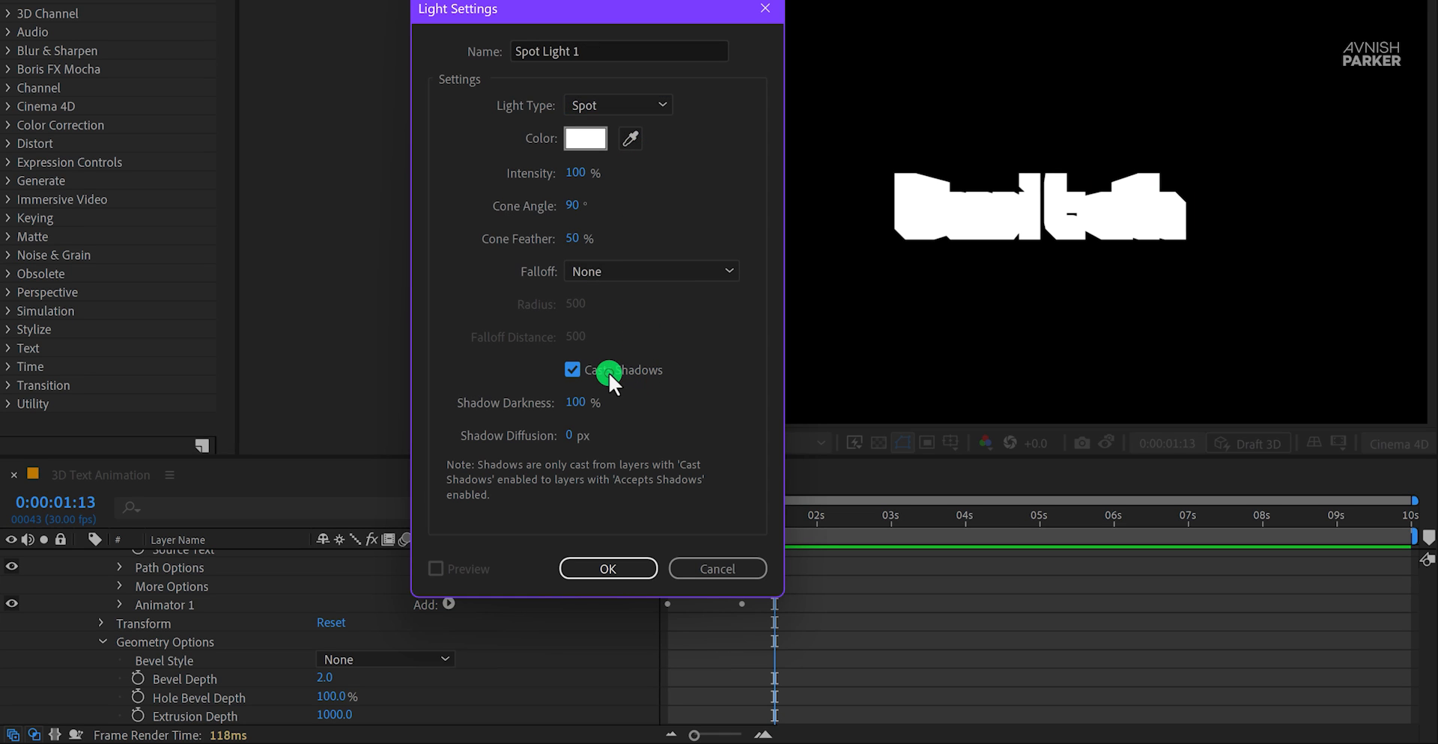
click(626, 554)
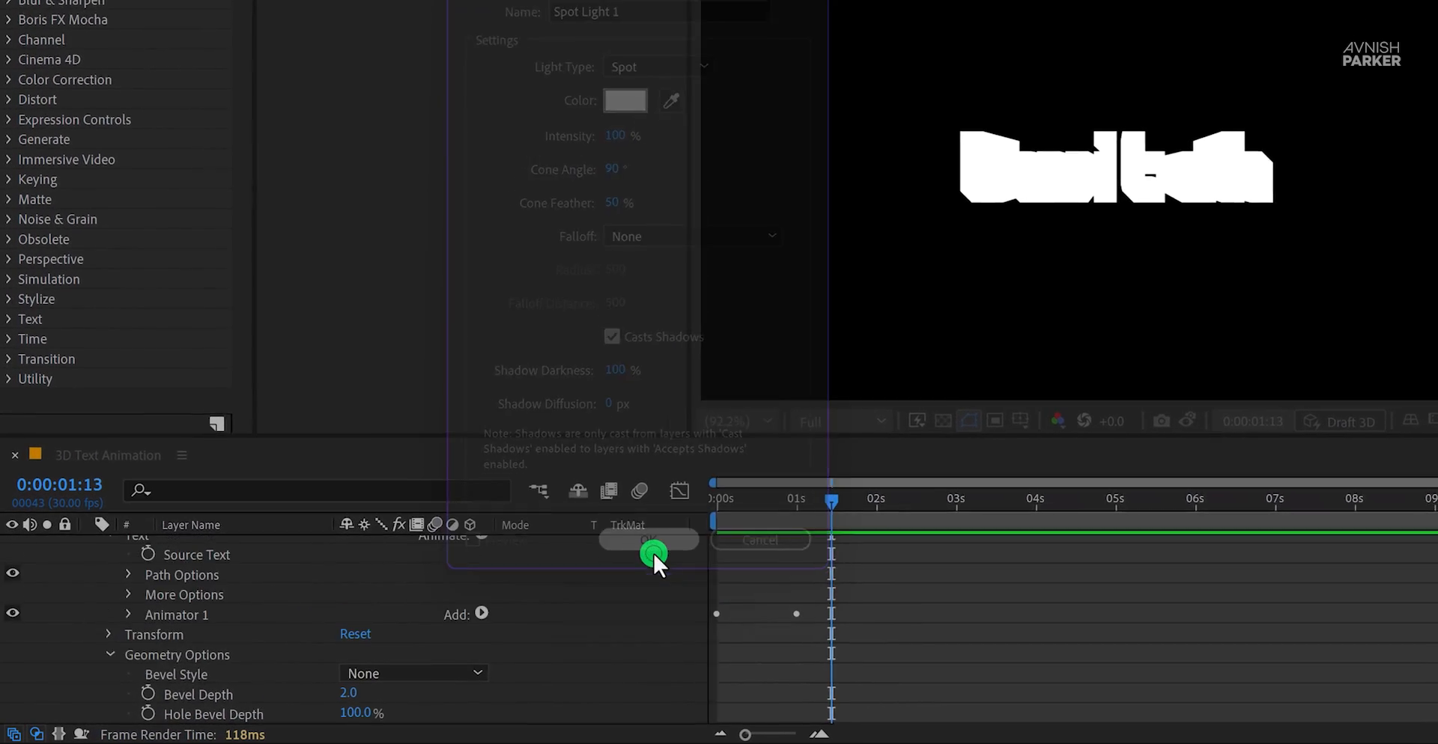
Step: Check the lit text at 0:00:00:15 and set Spot Light 1's Cone Angle to 180° in its Light Options
click(794, 498)
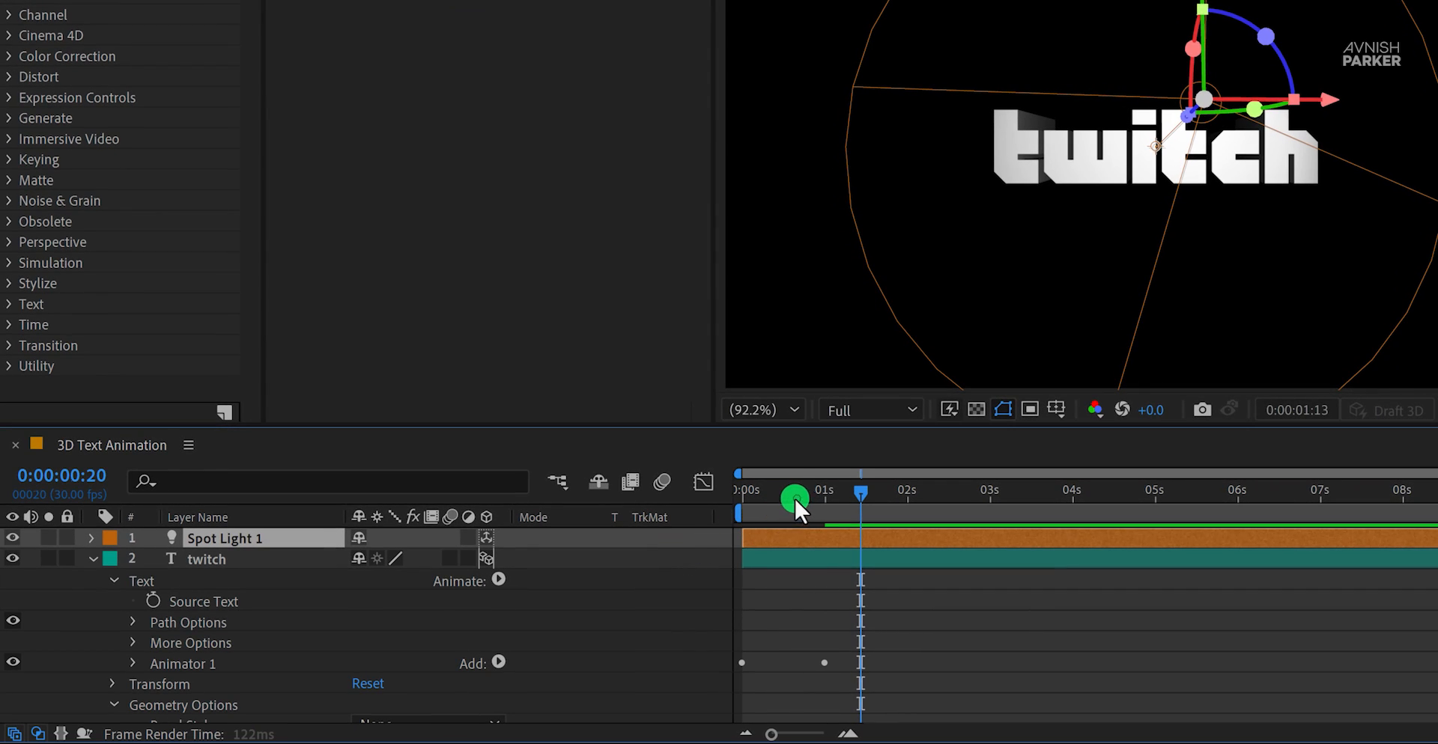
drag(794, 496, 784, 496)
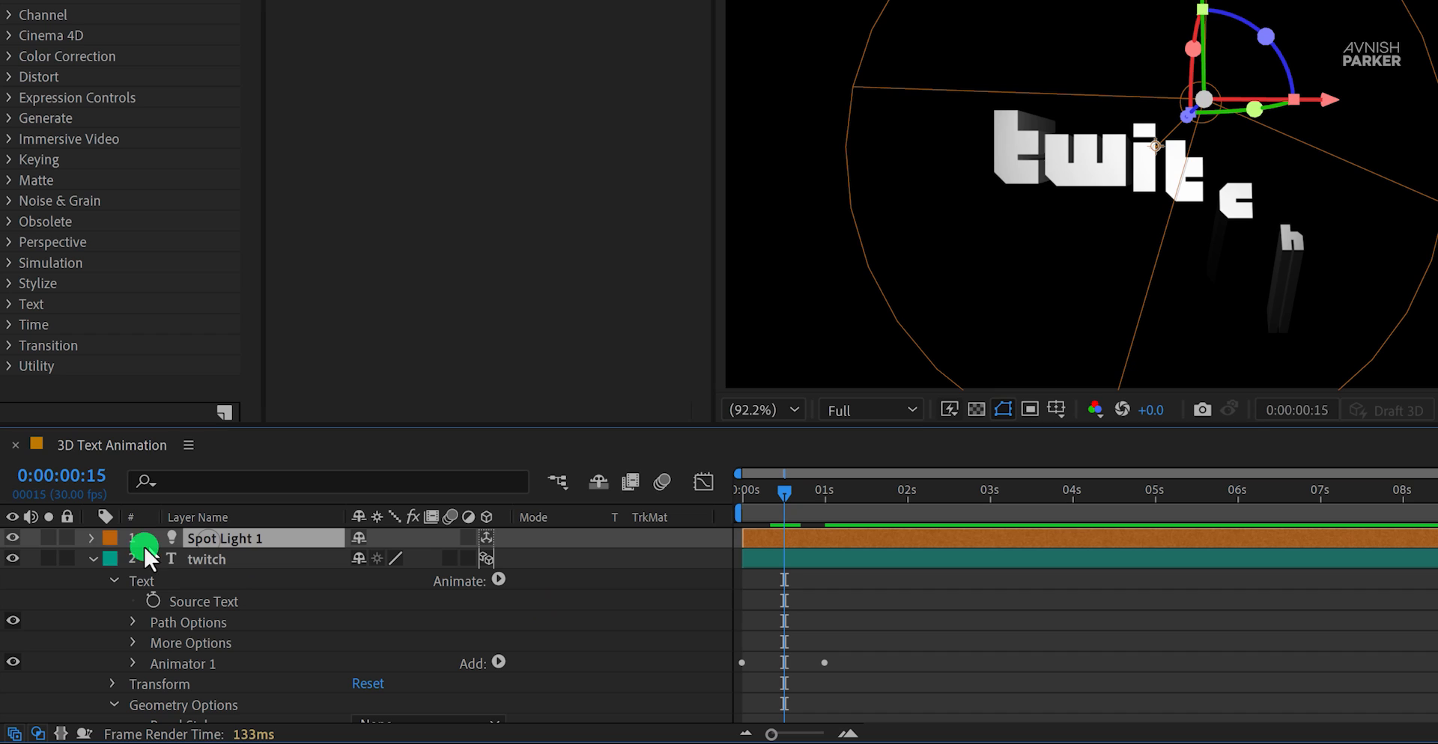
click(91, 537)
click(113, 581)
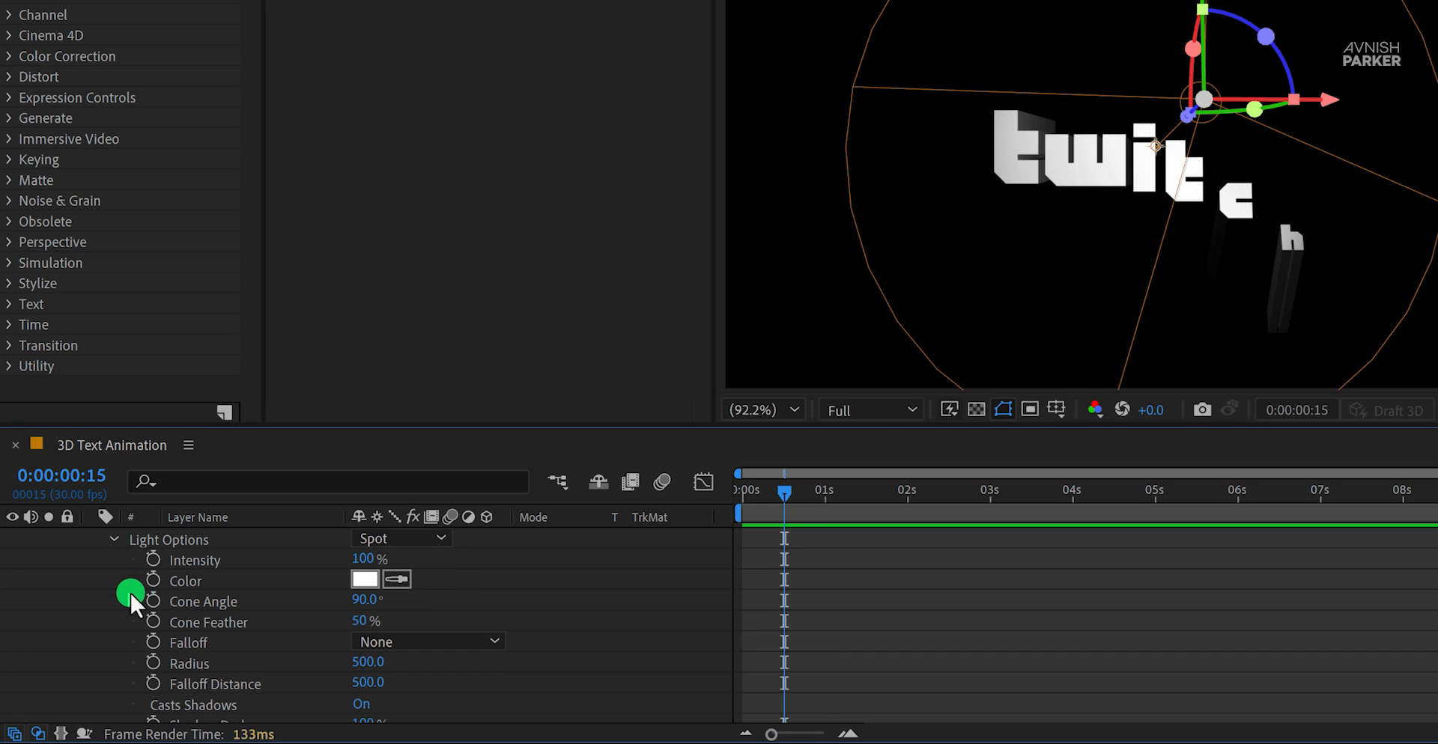
click(217, 601)
click(364, 599)
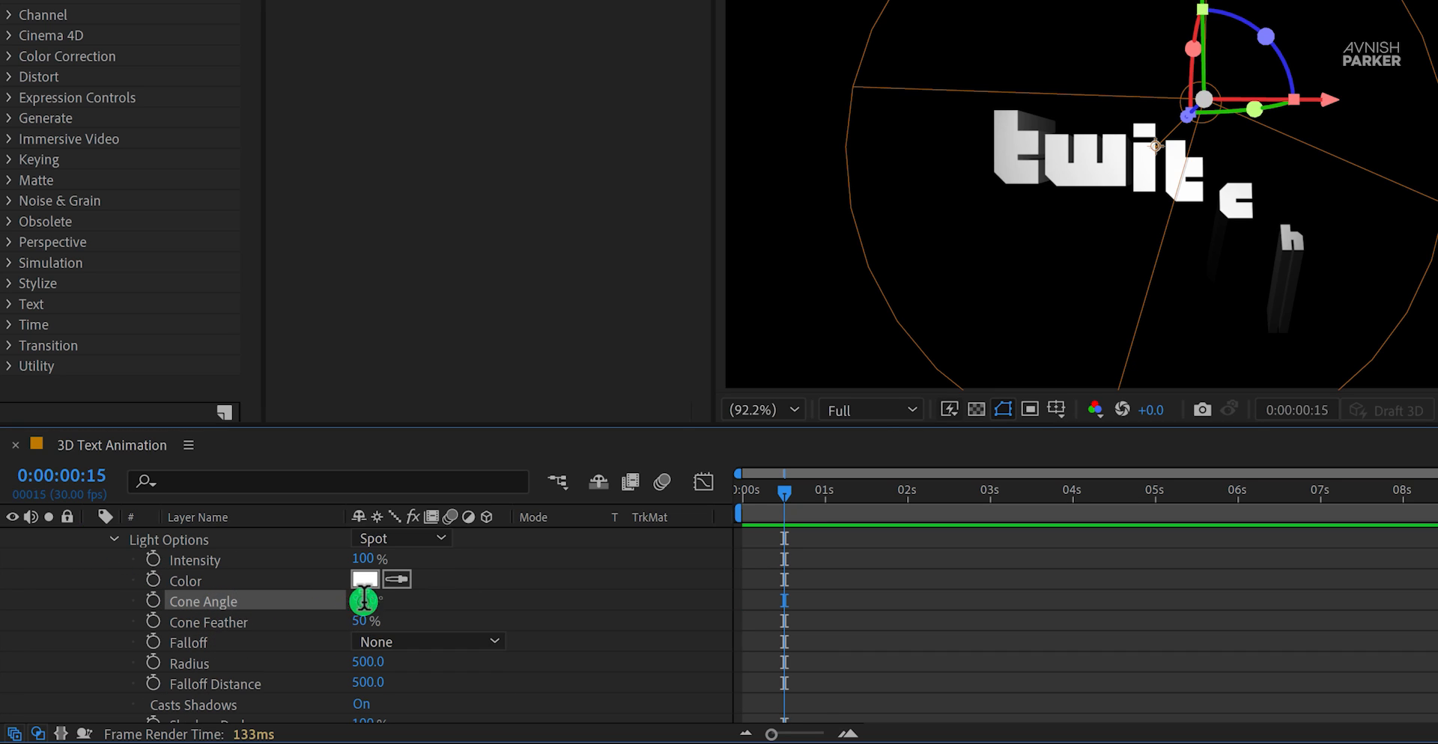
text(180)
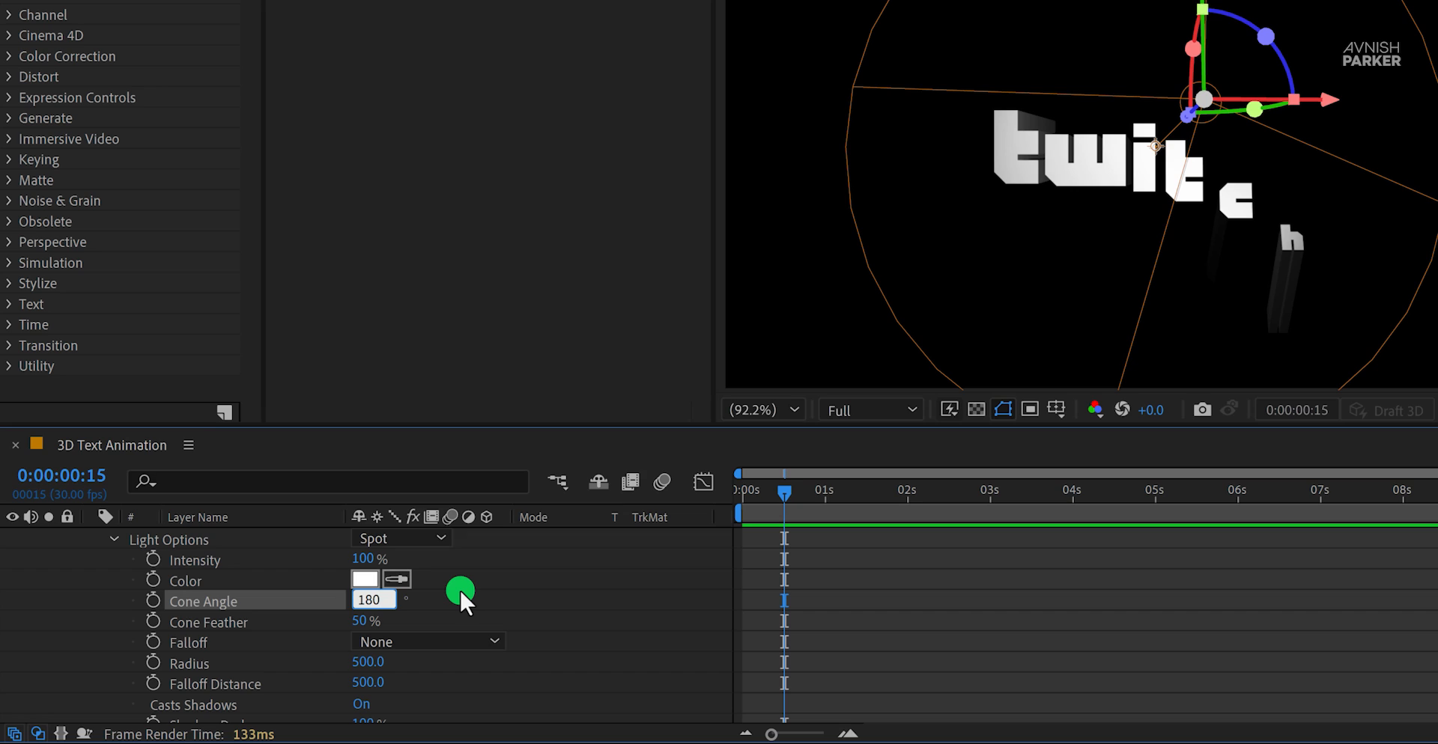
key(Return)
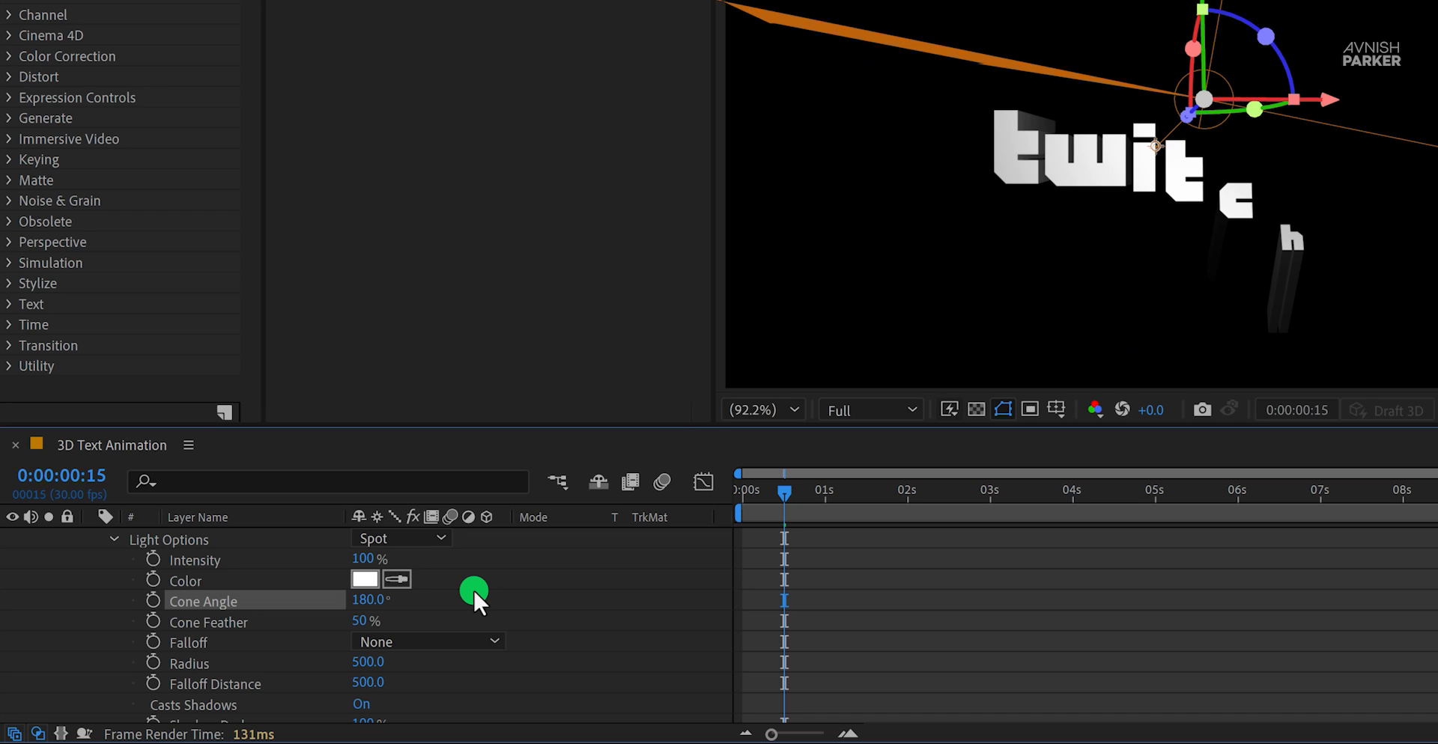
Step: Duplicate Spot Light 1 and move the copy down along its Y axis to below the text
scroll(473, 587, up, 2)
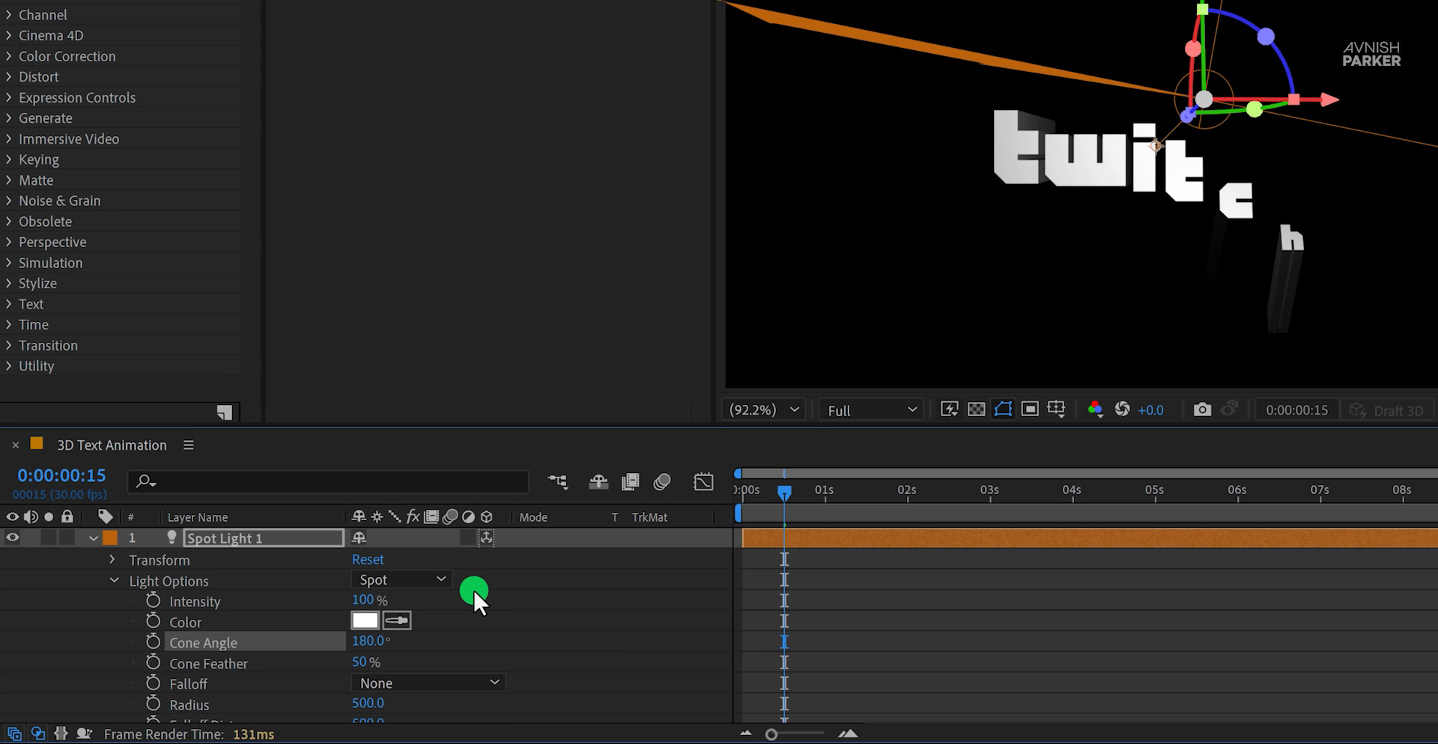
click(264, 539)
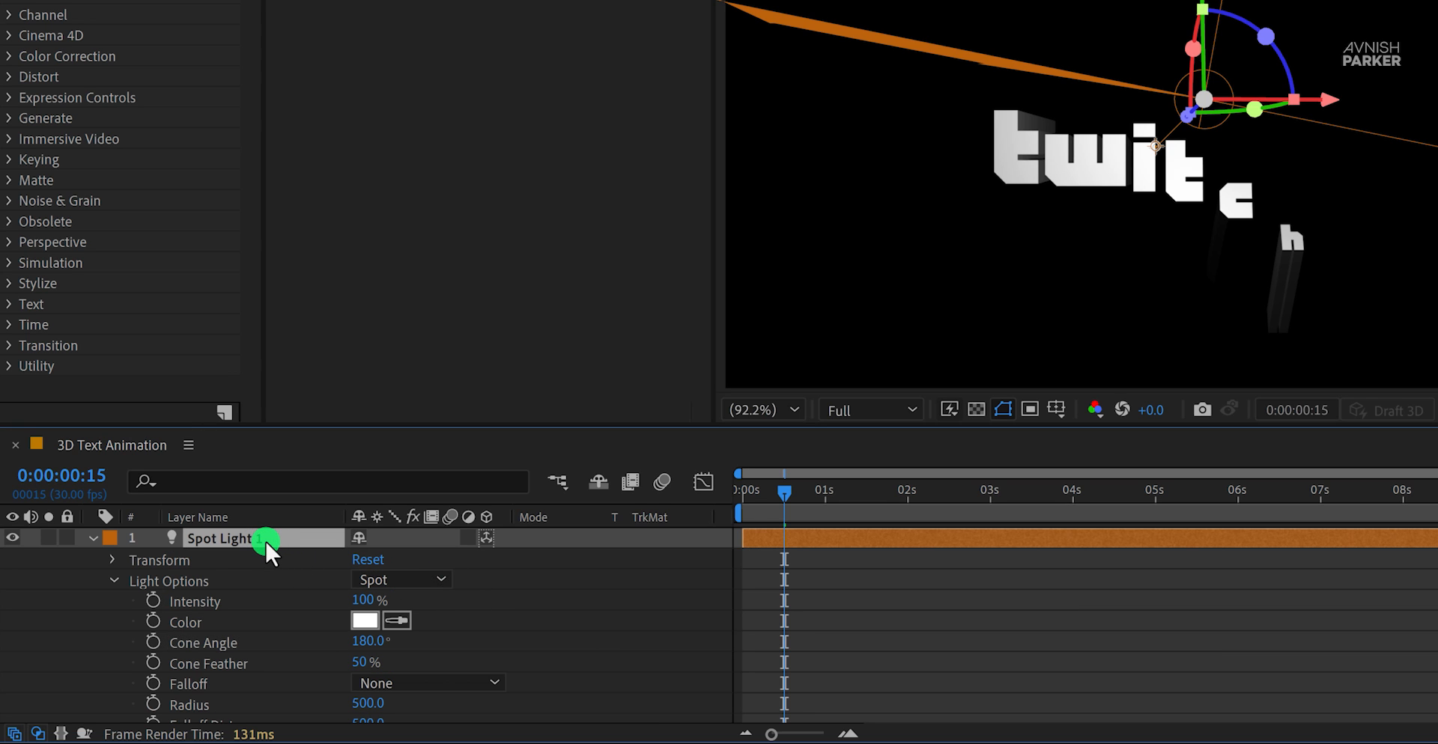
key(ctrl+d)
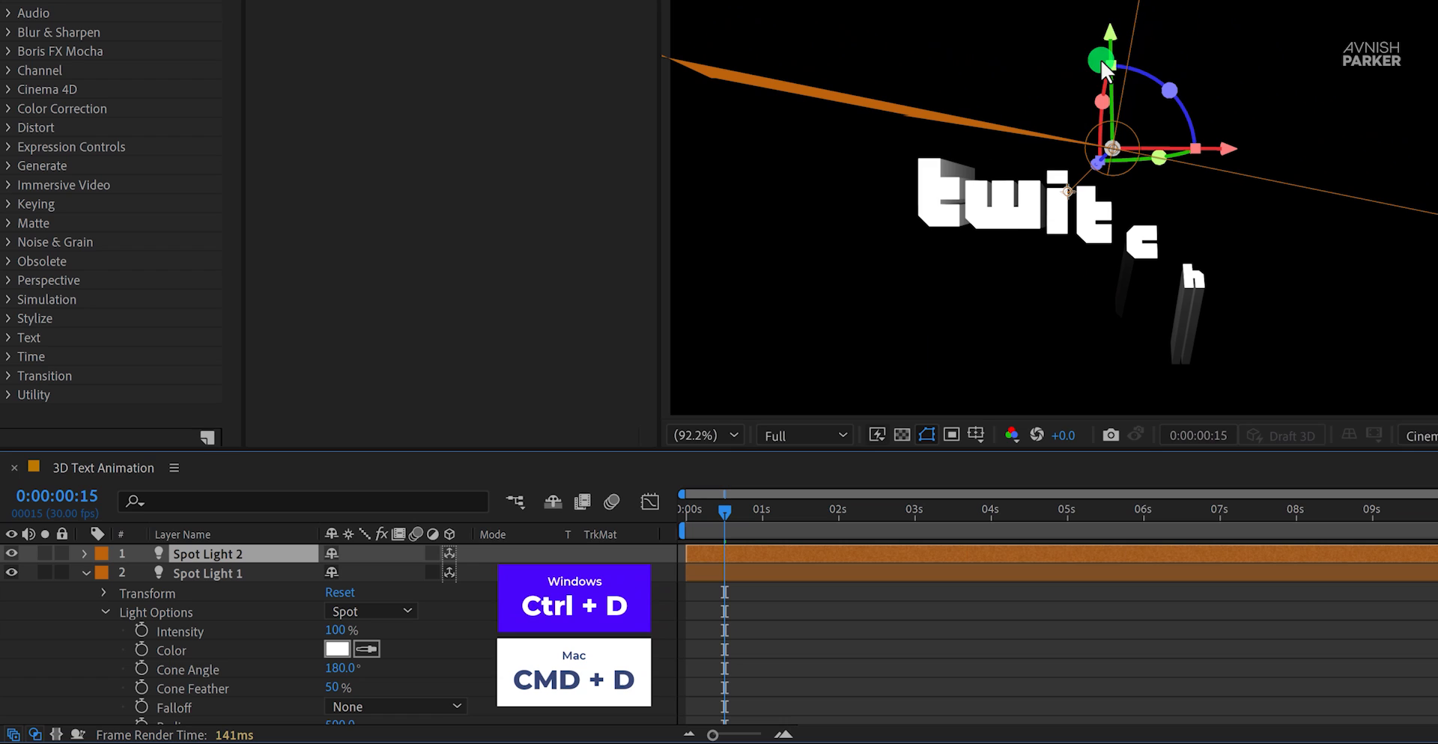
drag(1100, 60, 1085, 311)
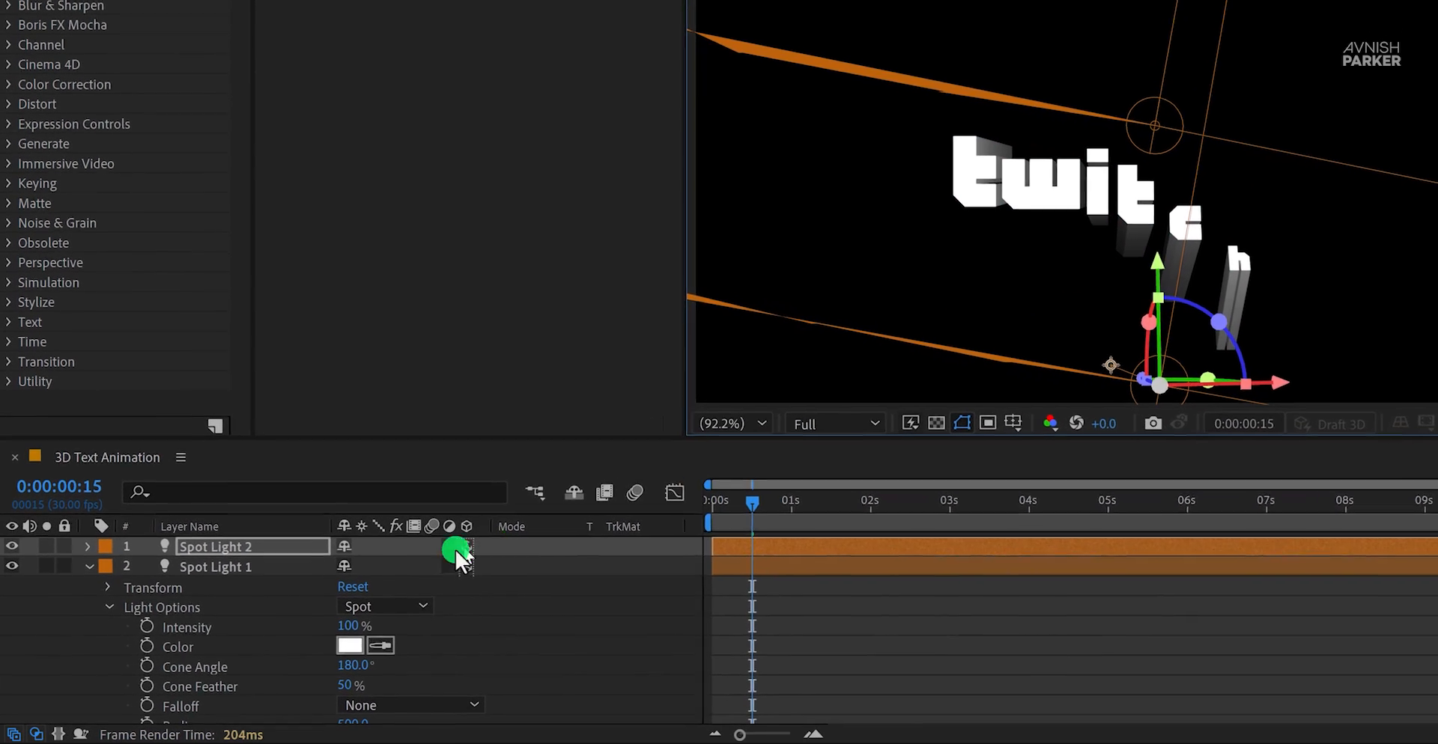
Step: Set Spot Light 2's Intensity to 270% and preview the lit text around 0:00:00:21
click(90, 539)
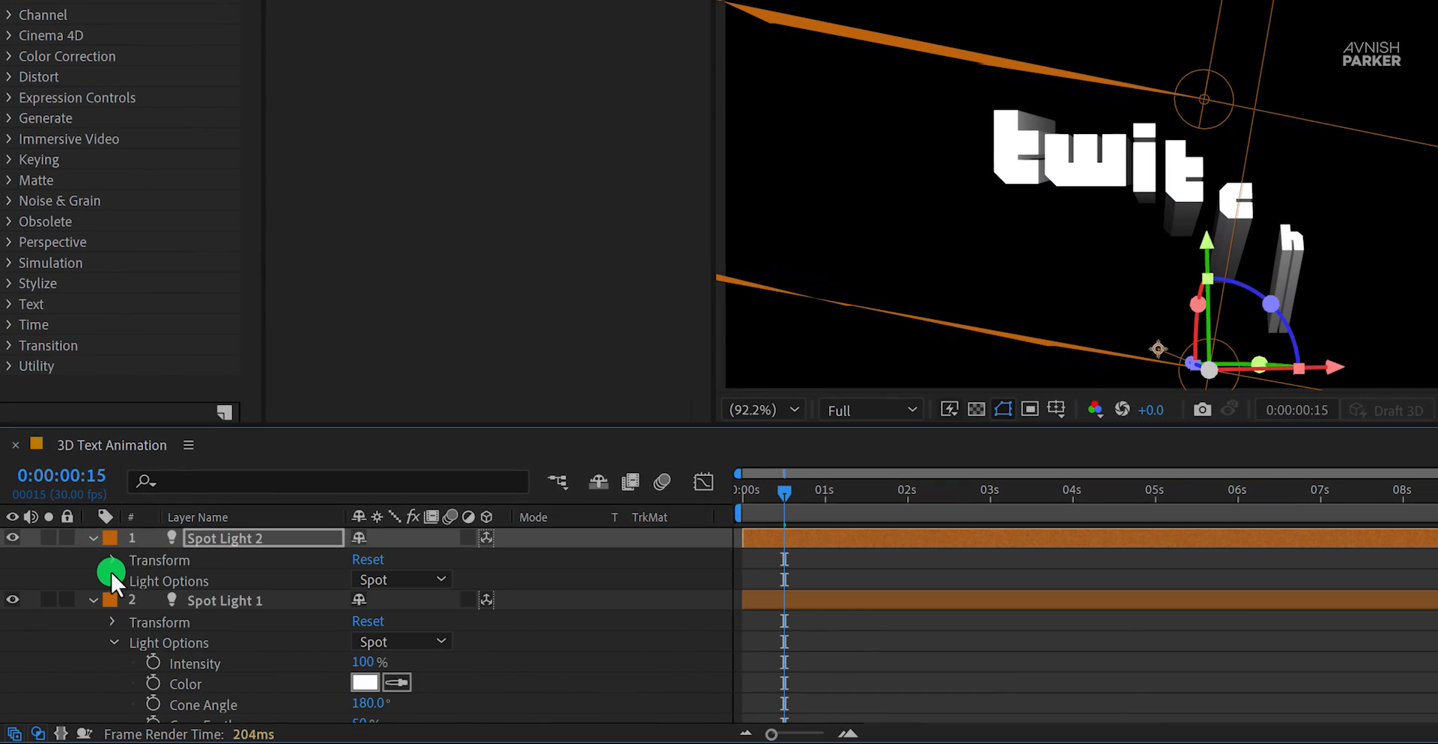
scroll(127, 580, down, 3)
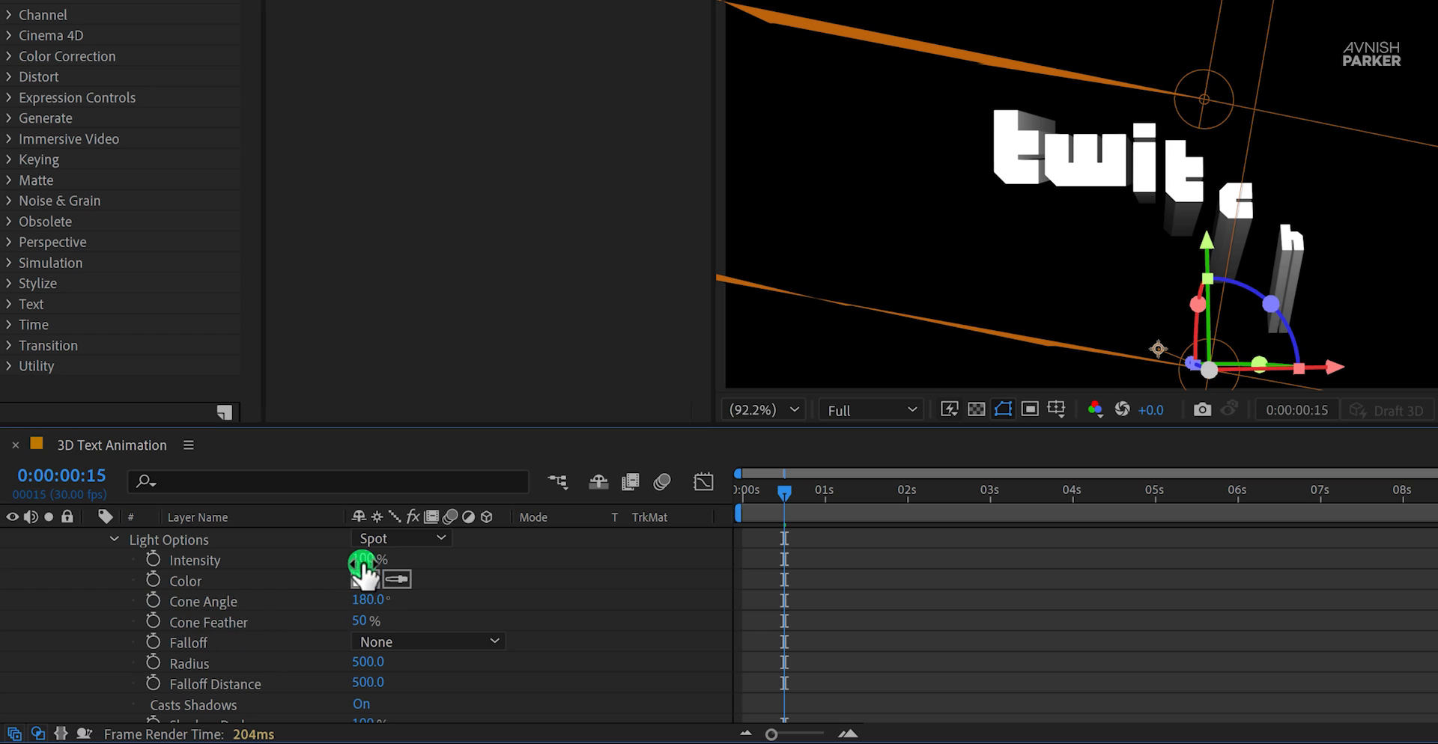
drag(362, 558, 560, 542)
mouse_move(804, 491)
mouse_down()
mouse_move(856, 488)
mouse_move(743, 492)
mouse_move(802, 493)
mouse_up()
click(652, 598)
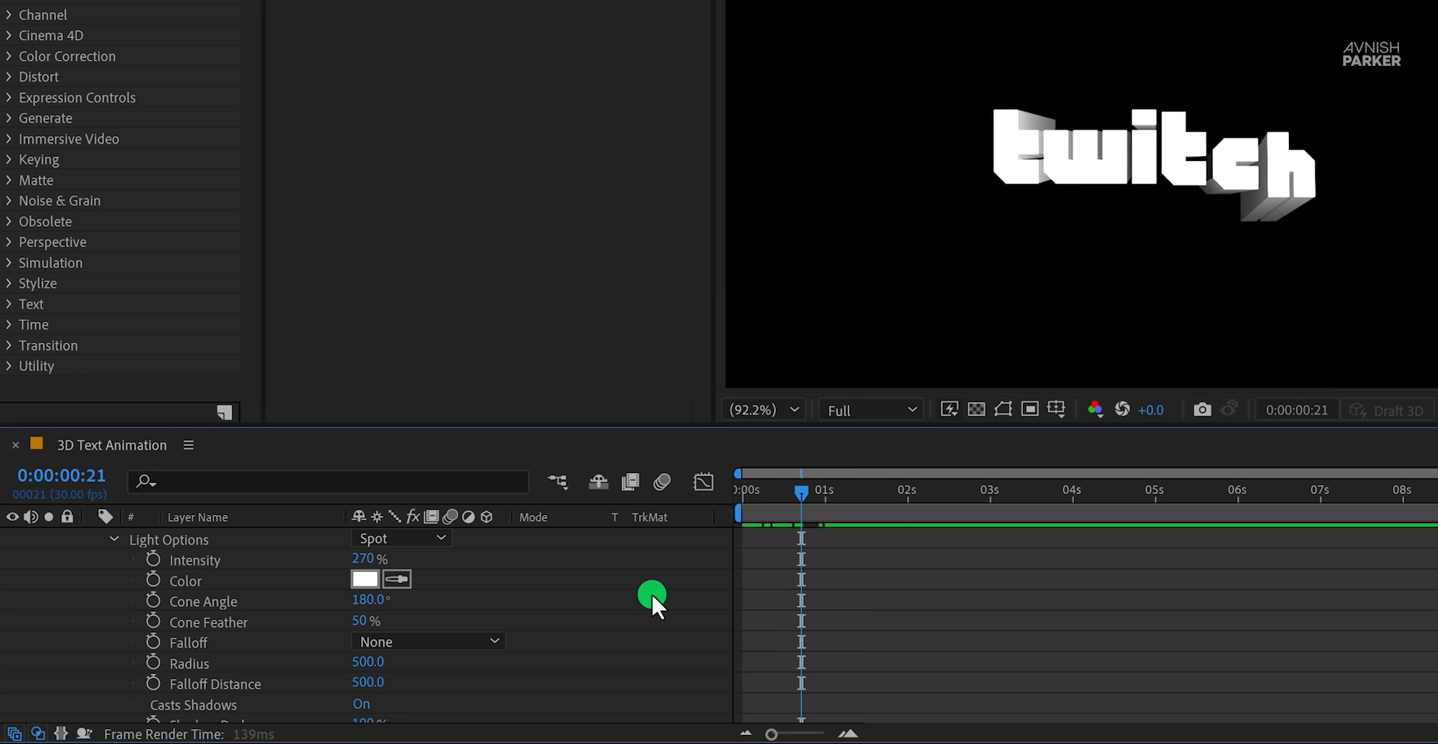
key(space)
key(space)
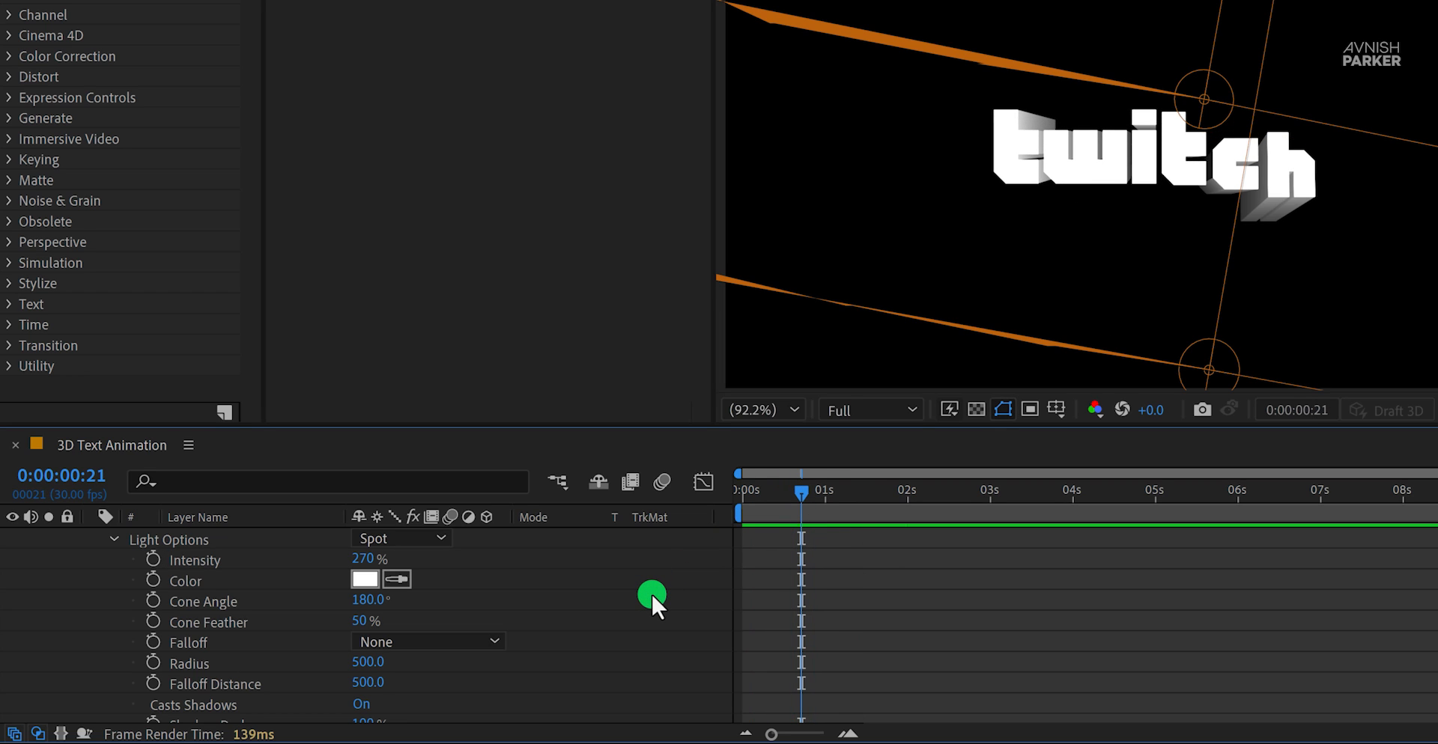
Step: Return to 0:00:00:00 and collapse the properties of Spot Light 2 and Spot Light 1
drag(804, 500, 723, 502)
scroll(611, 604, up, 2)
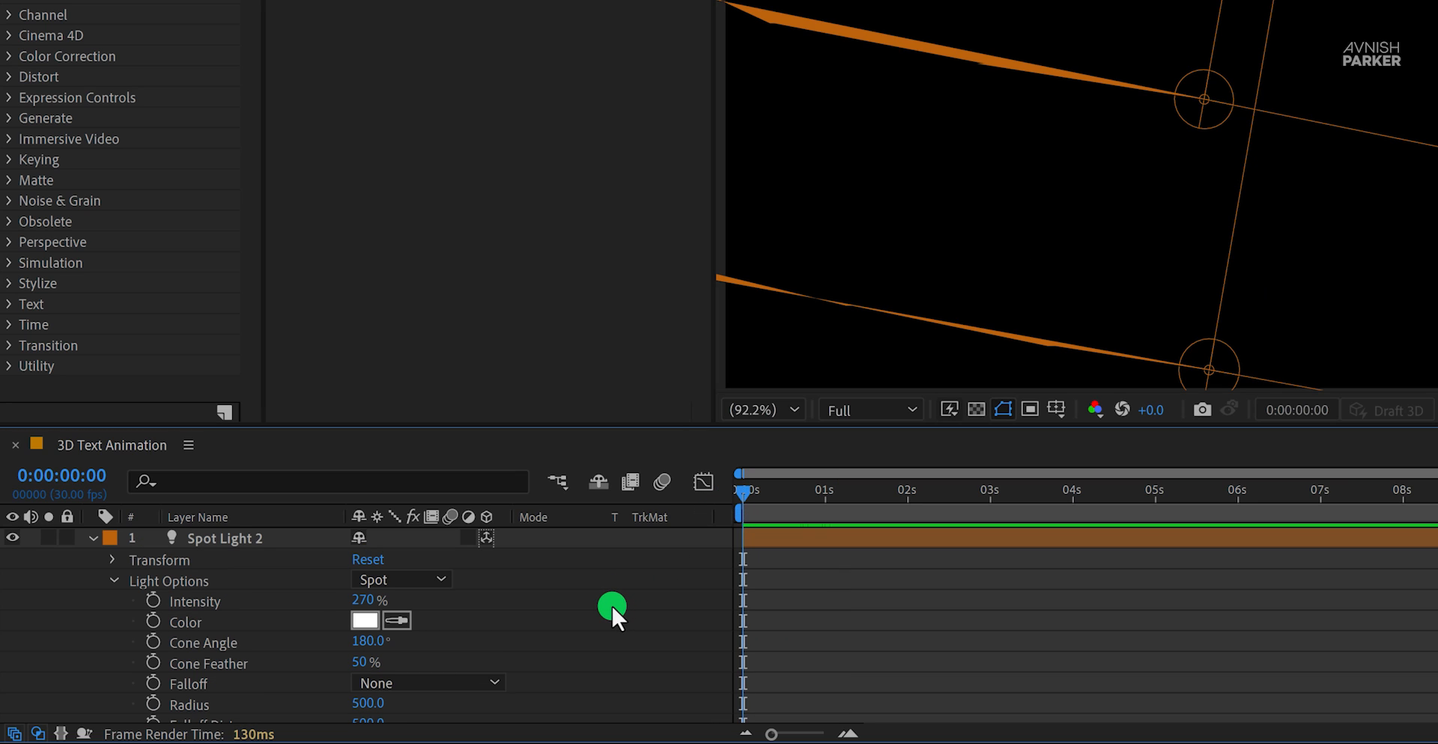
click(93, 537)
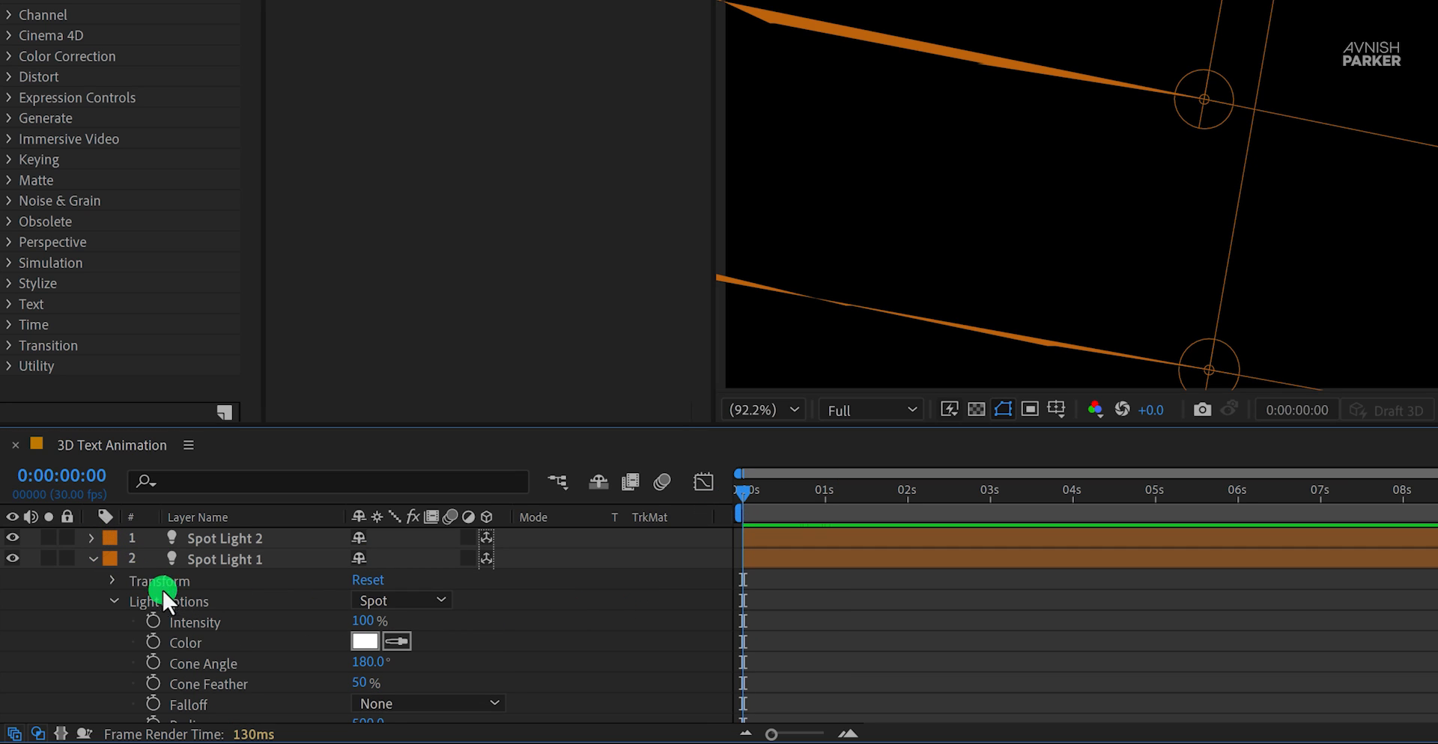
click(93, 556)
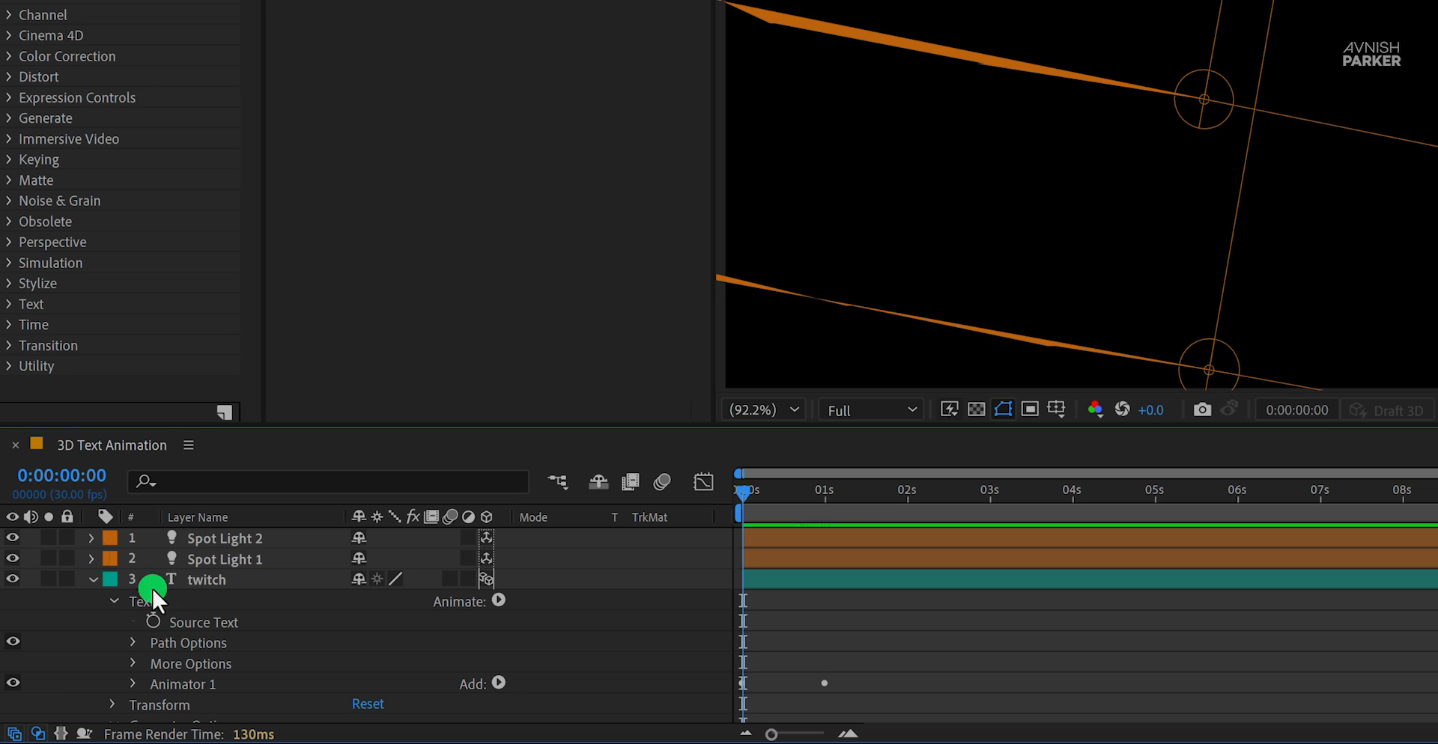
Step: Keyframe the twitch layer's Scale from 250% at 0:00:00:00 to 100% at about one second, and preview it up to 0:00:00:18
click(207, 578)
key(s)
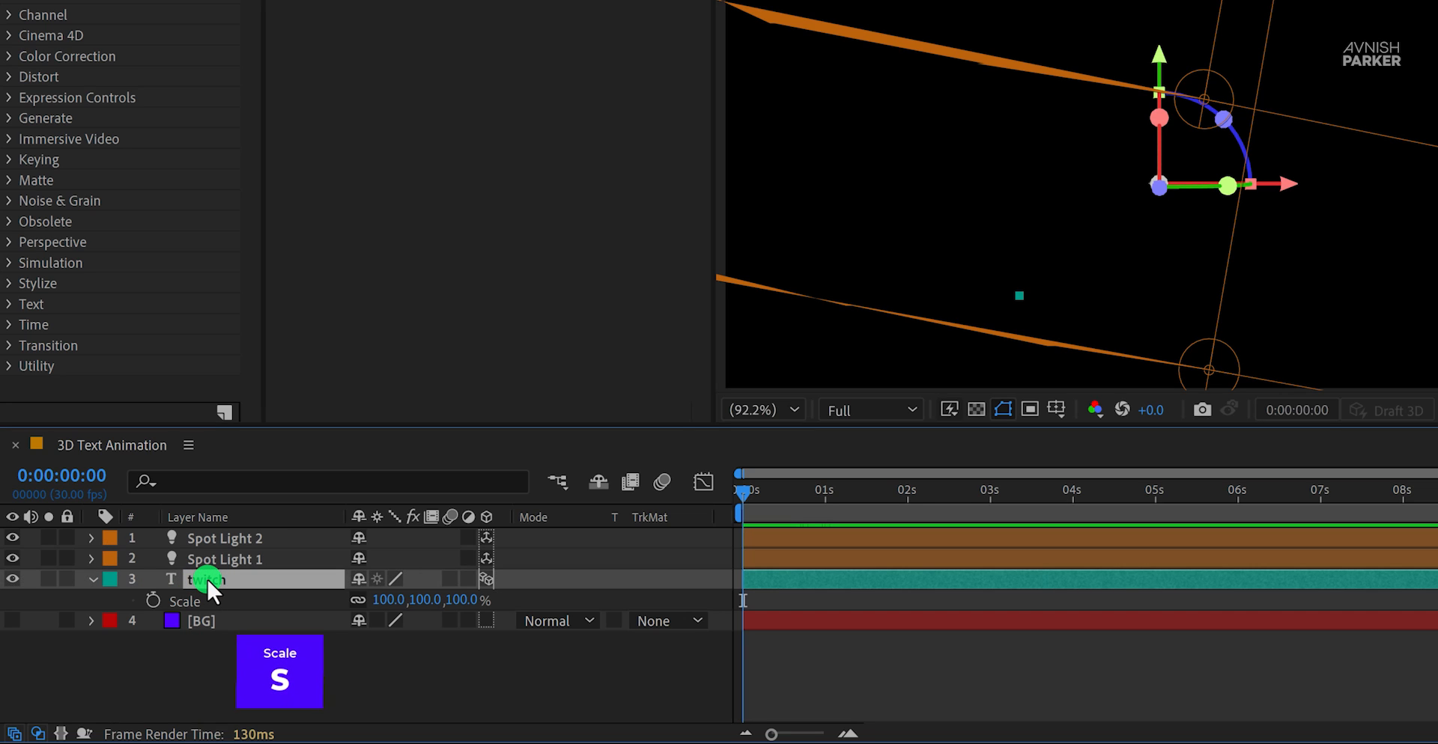
click(153, 599)
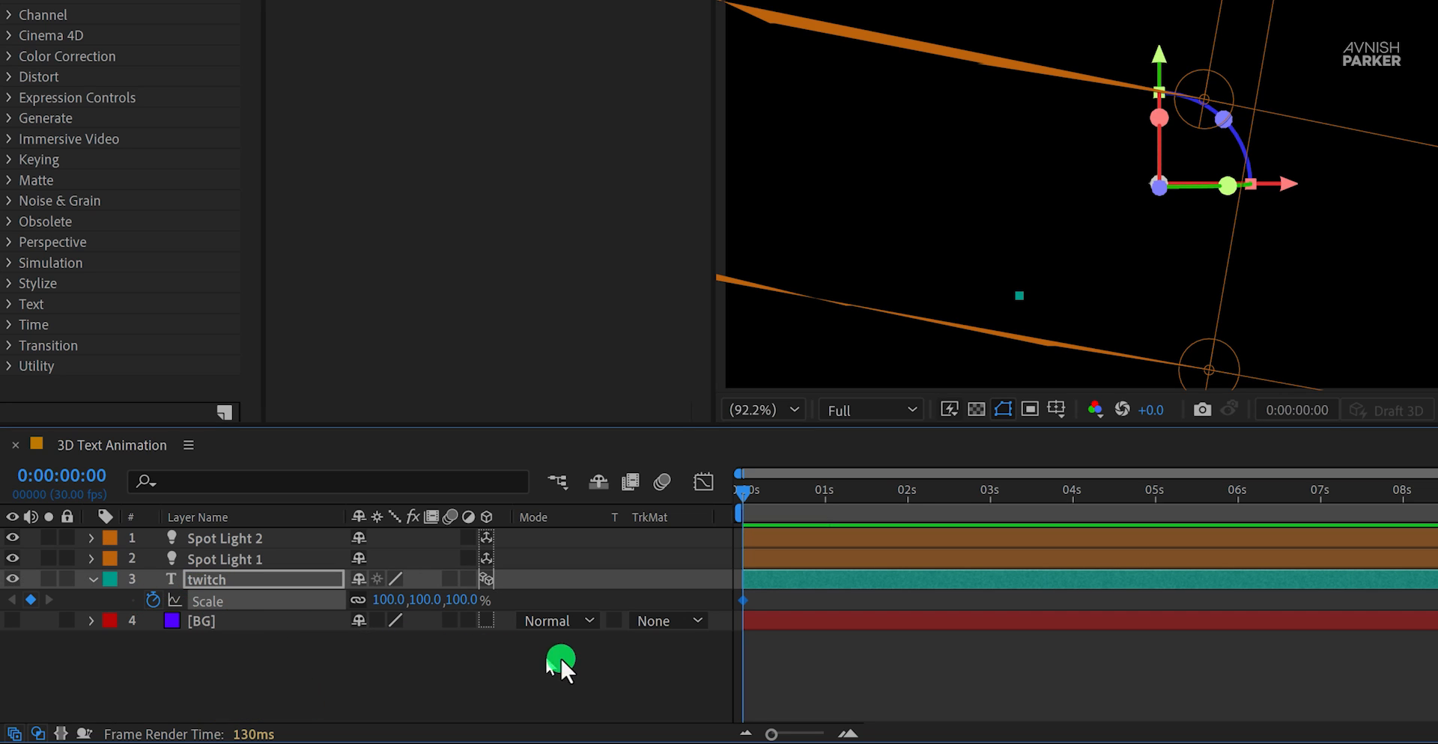
drag(748, 601, 828, 600)
click(461, 605)
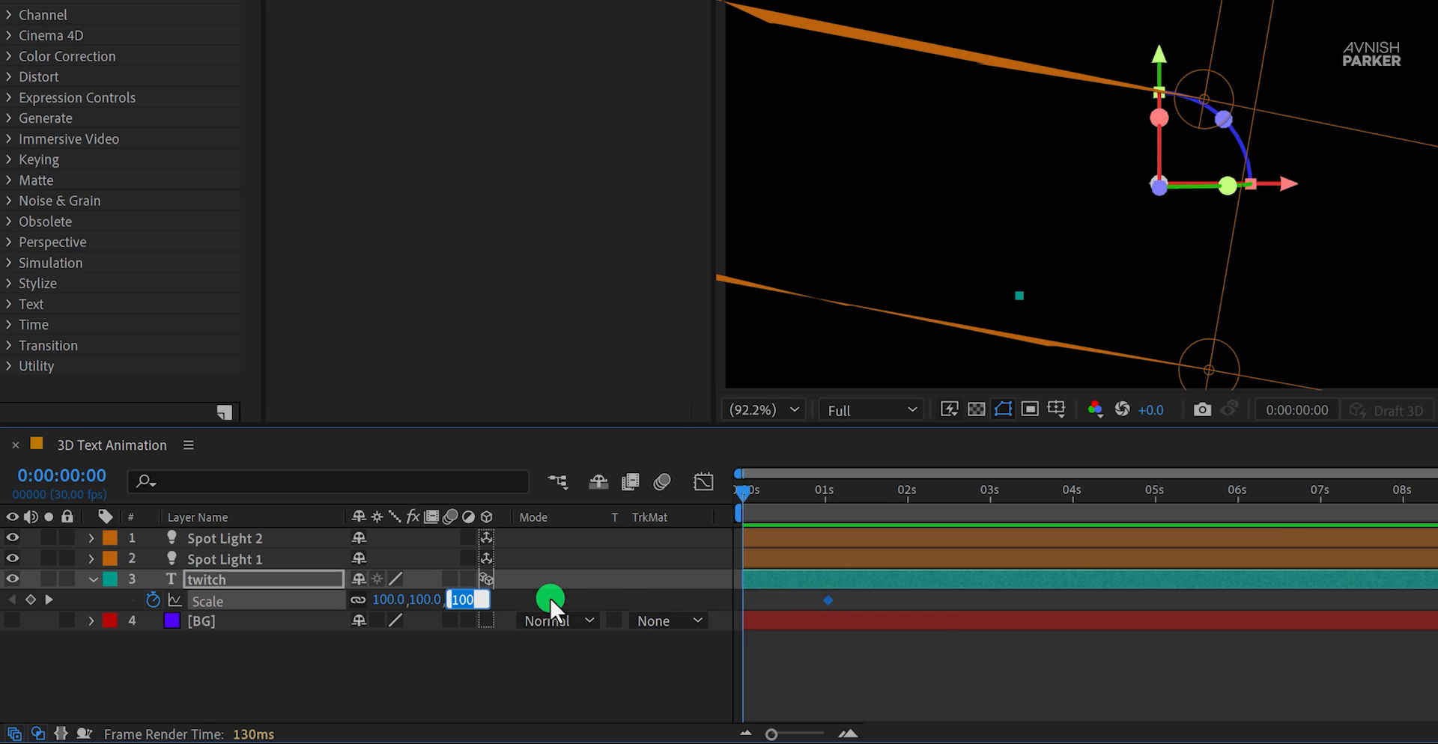
text(250)
key(Return)
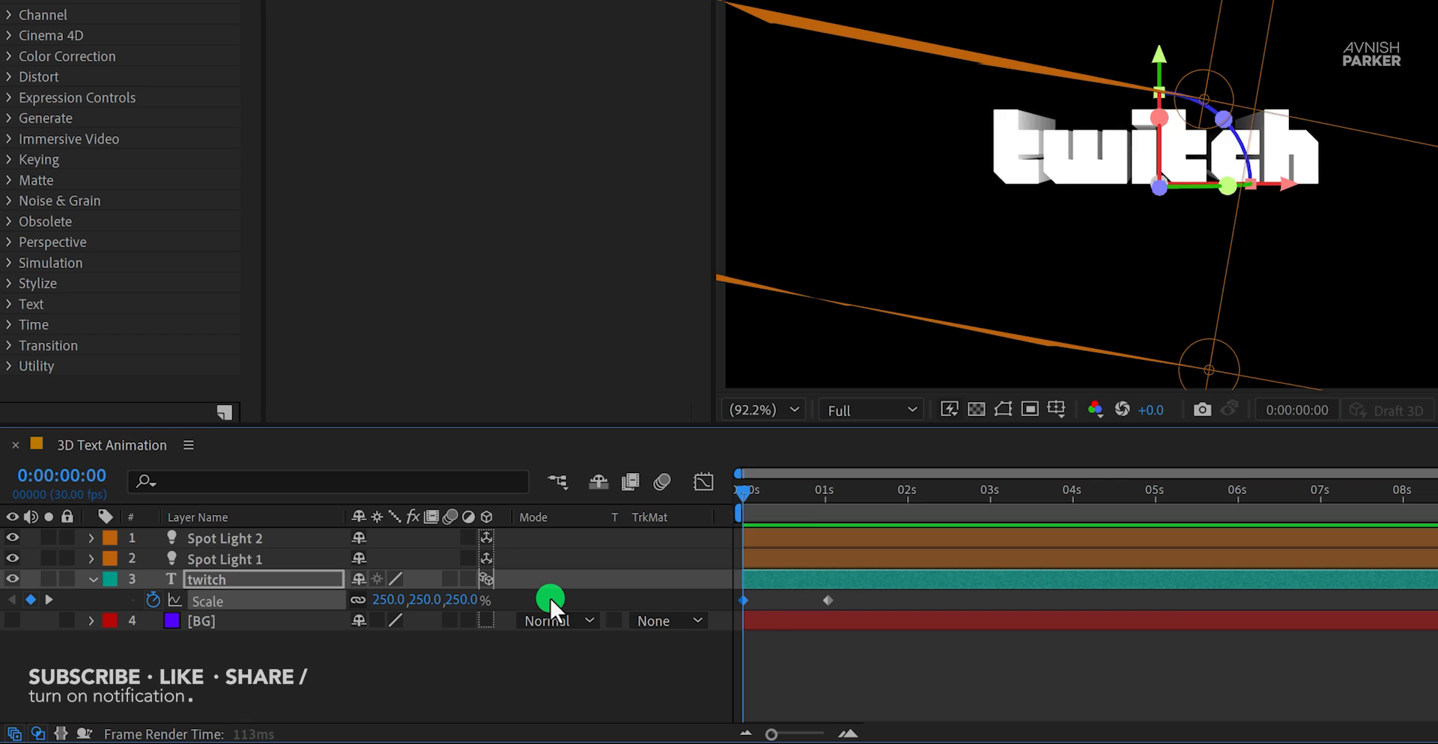
key(space)
key(space)
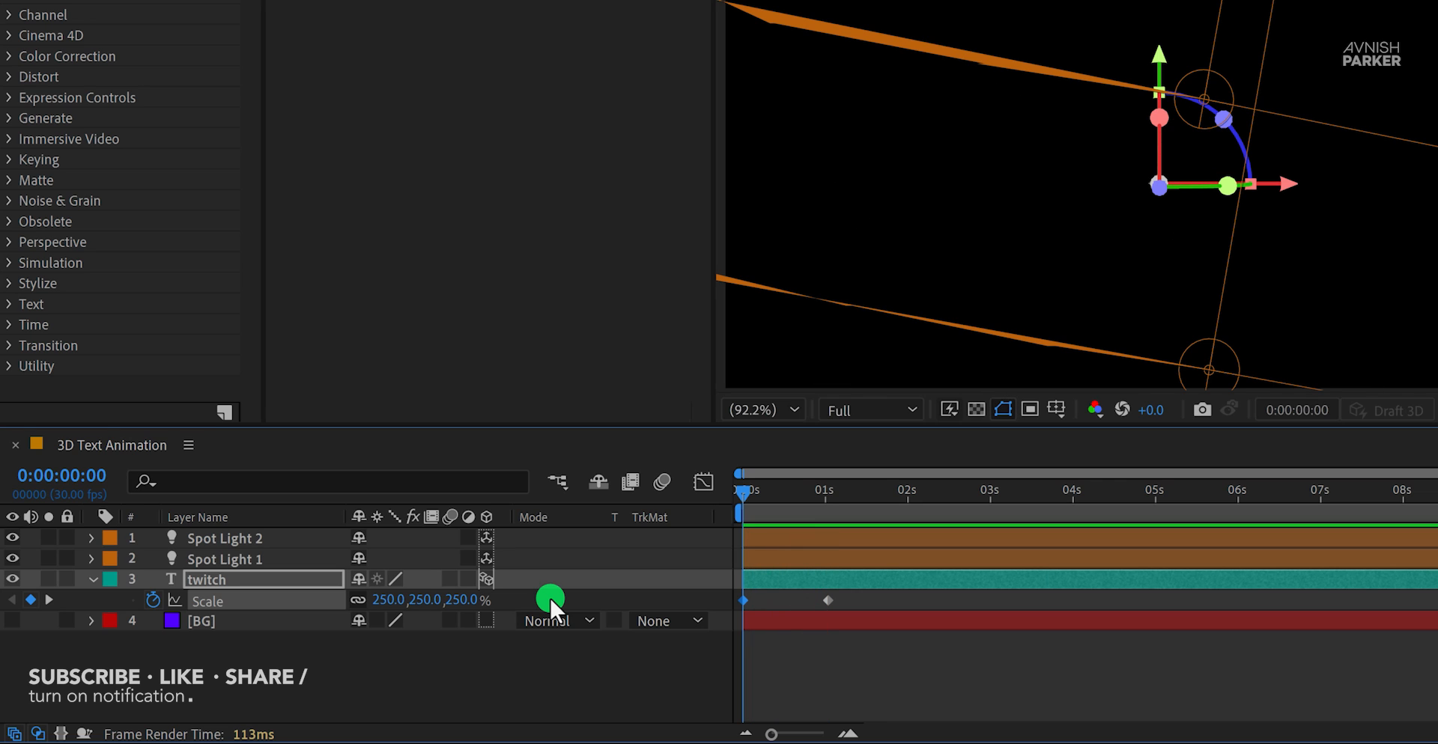
drag(741, 491, 792, 502)
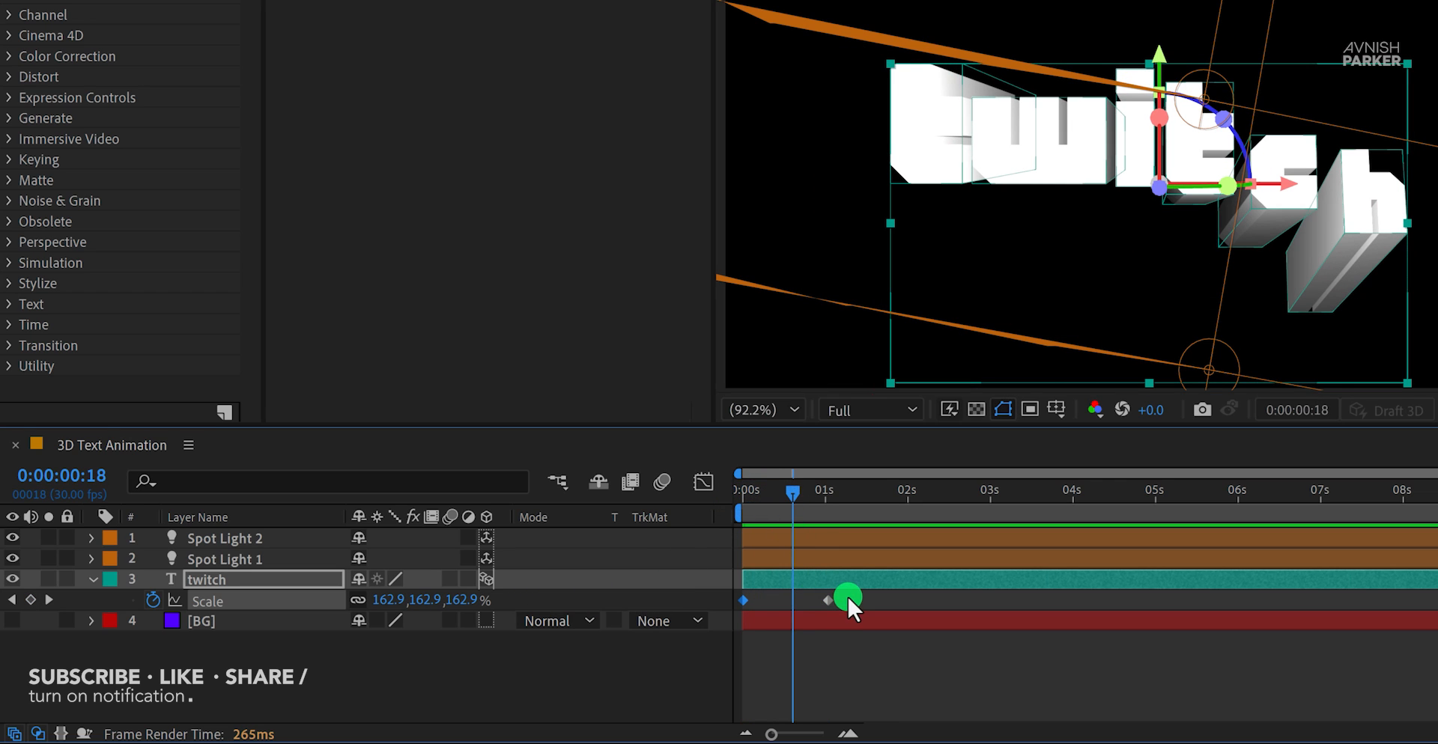
Step: Apply Easy Ease to both Scale keyframes of the twitch layer
drag(847, 594, 734, 614)
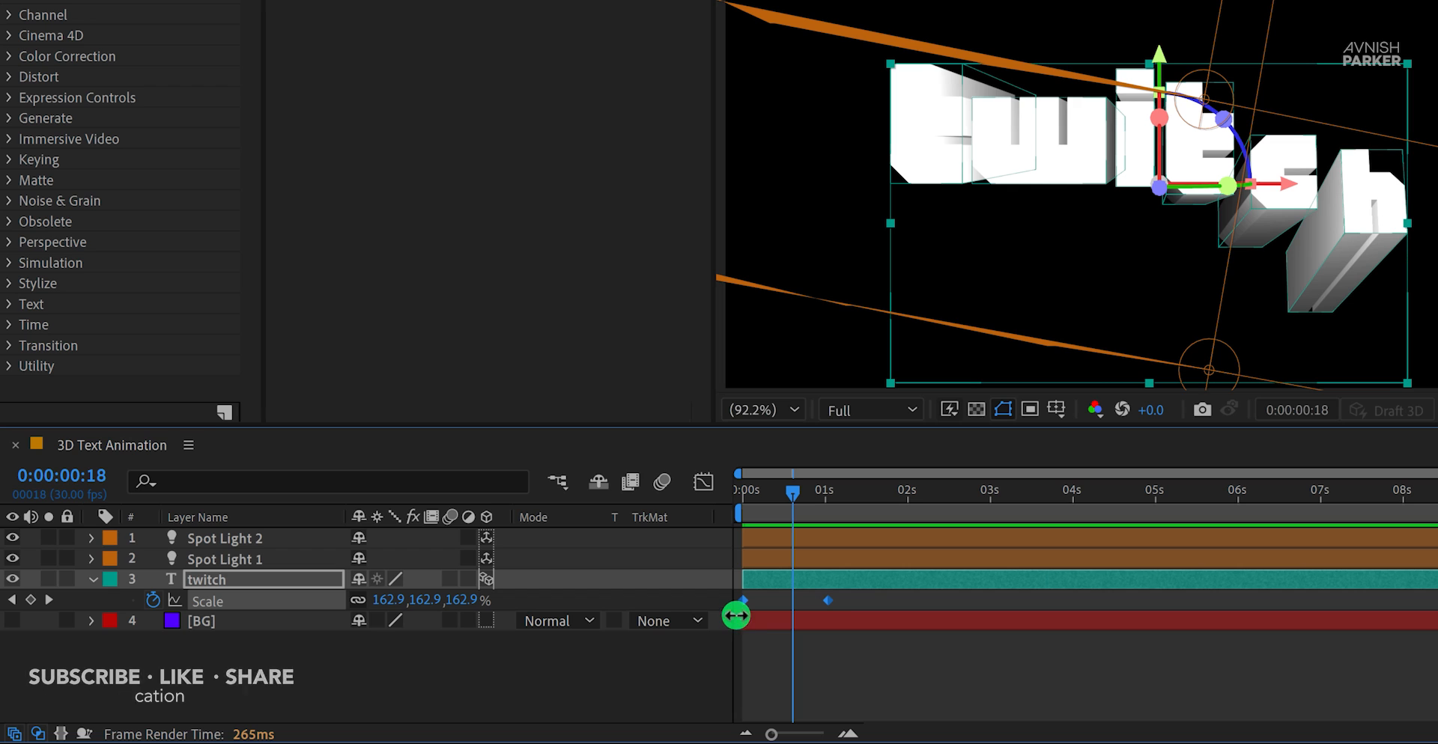
right_click(740, 600)
mouse_move(902, 587)
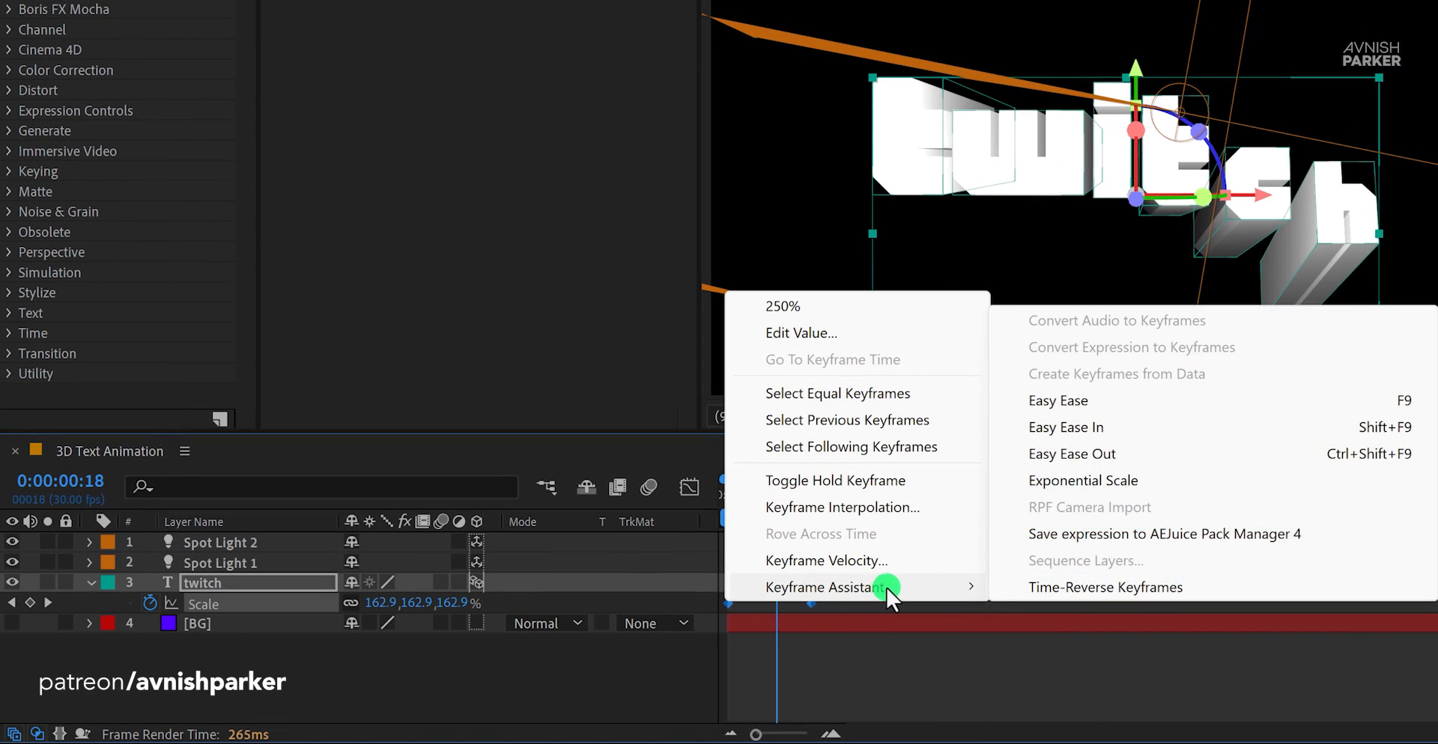
click(1155, 402)
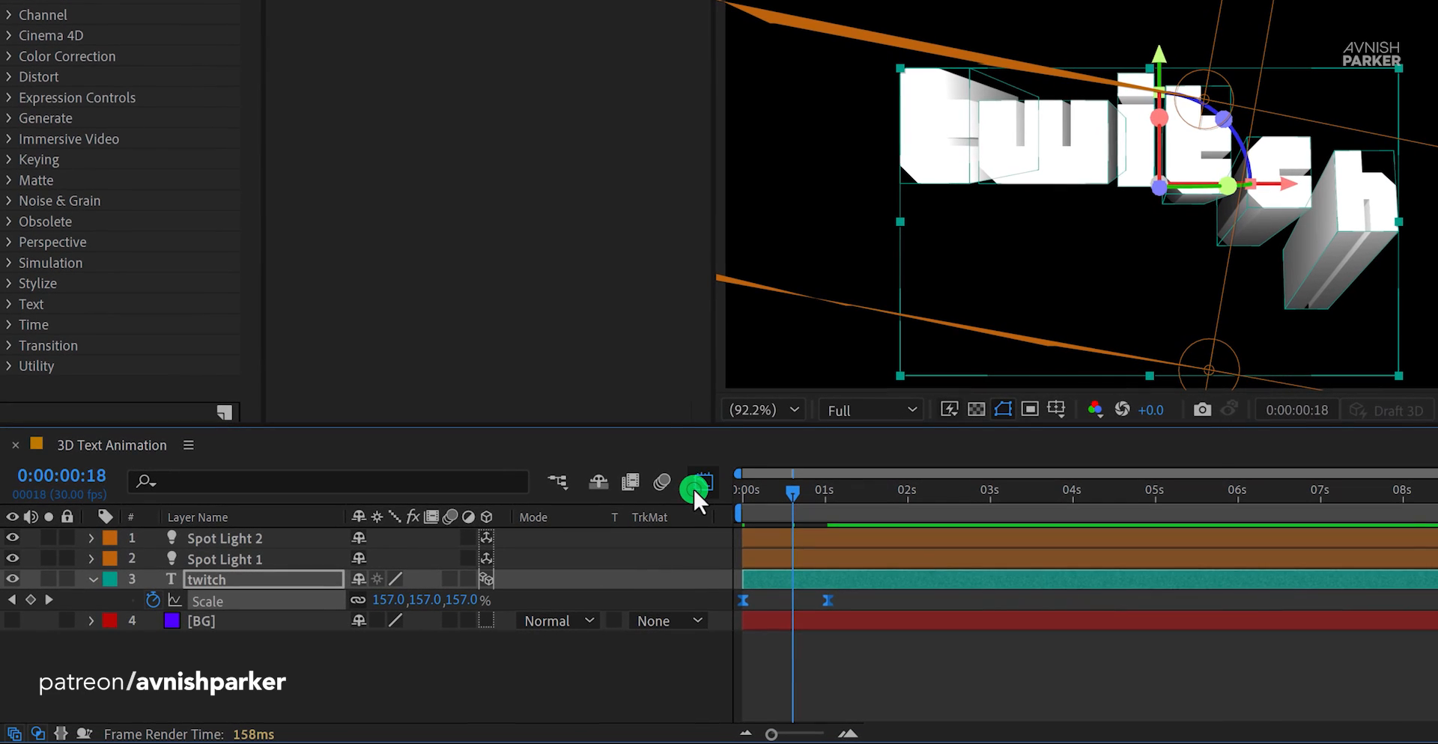
Step: Reshape the Scale speed graph in the Graph Editor into a sharp early peak with a long ease-out, and preview the animation
click(693, 488)
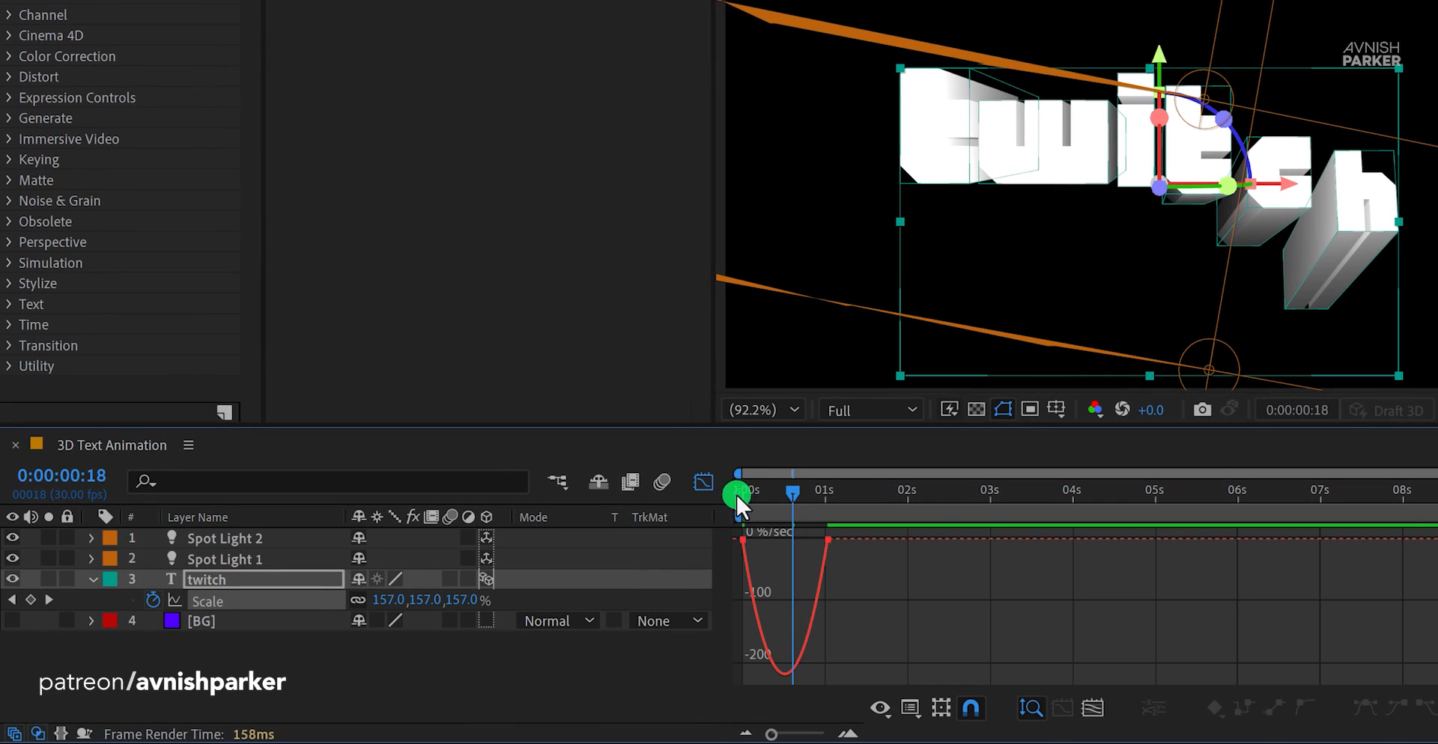
right_click(852, 569)
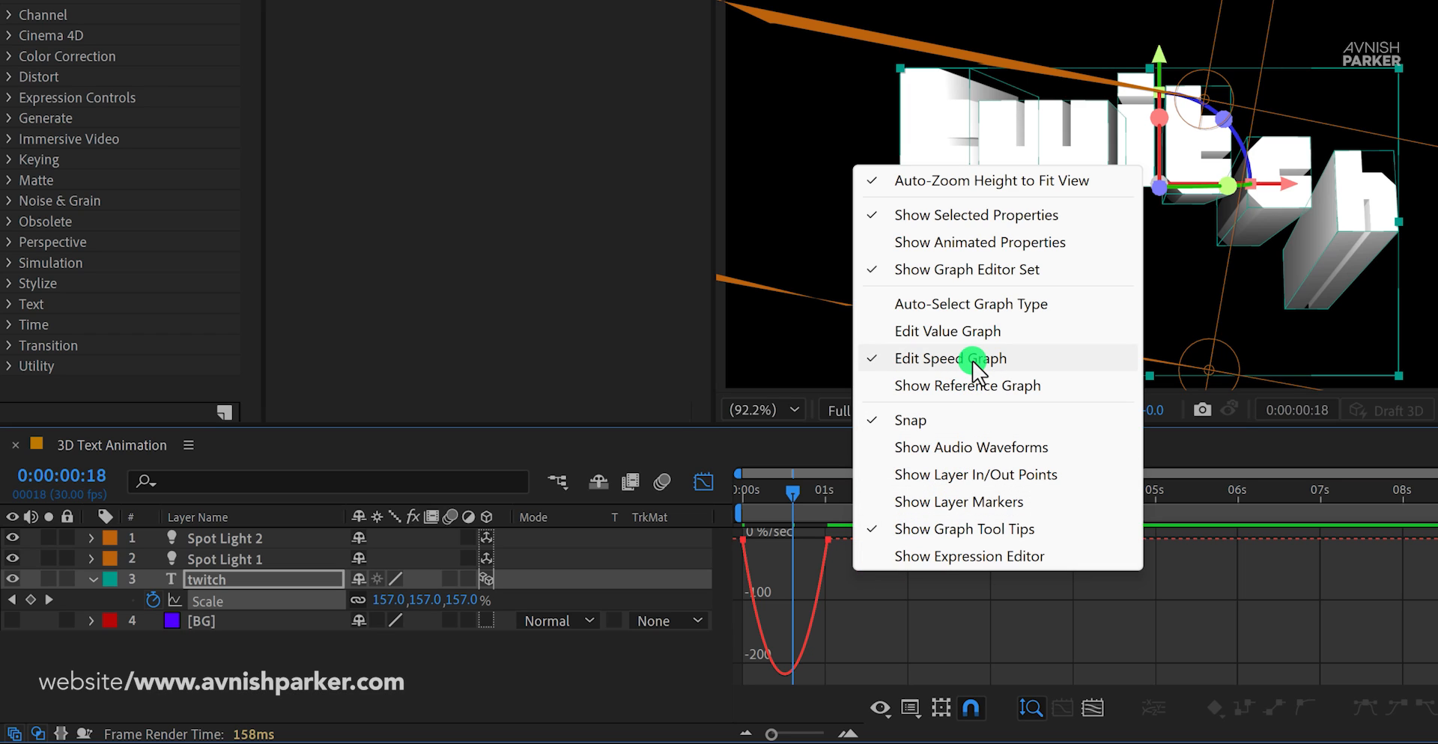
click(826, 539)
drag(825, 537, 770, 536)
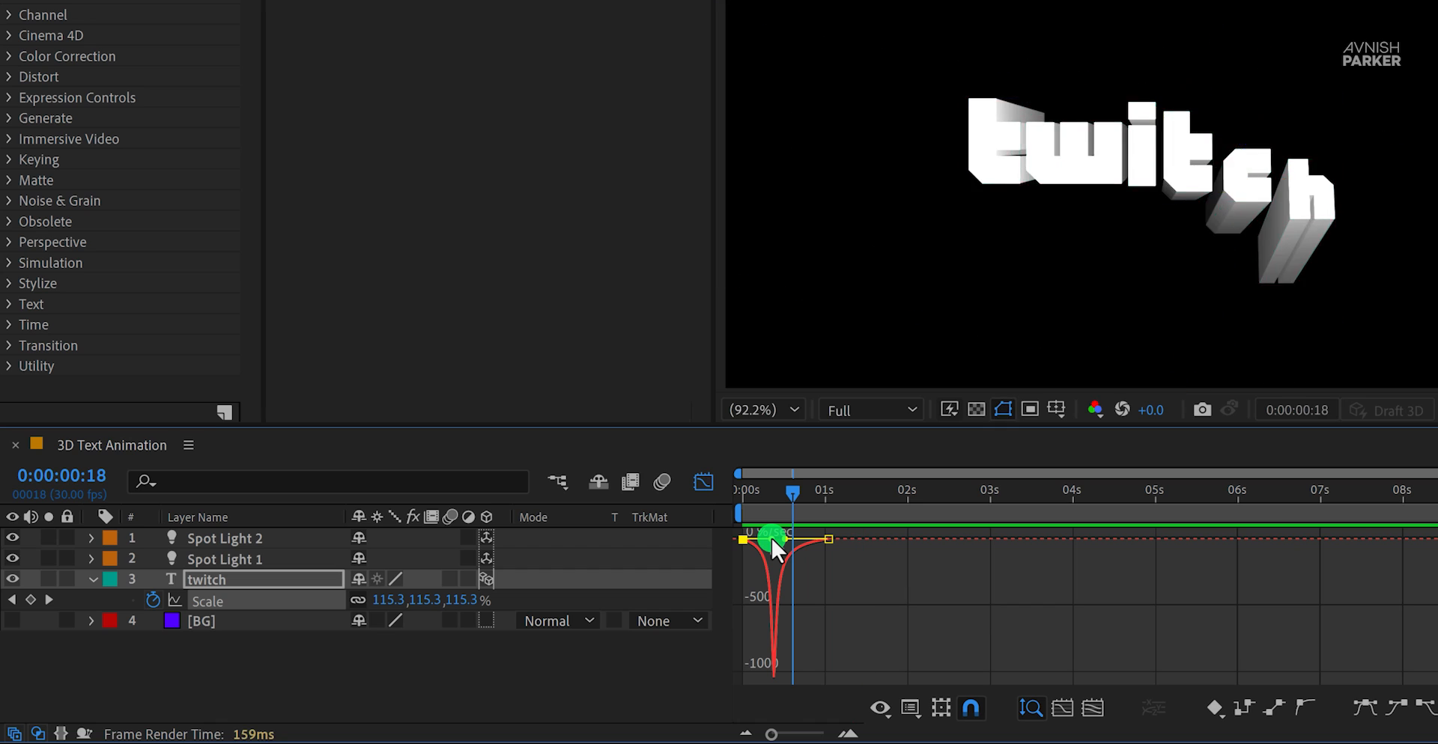
click(708, 485)
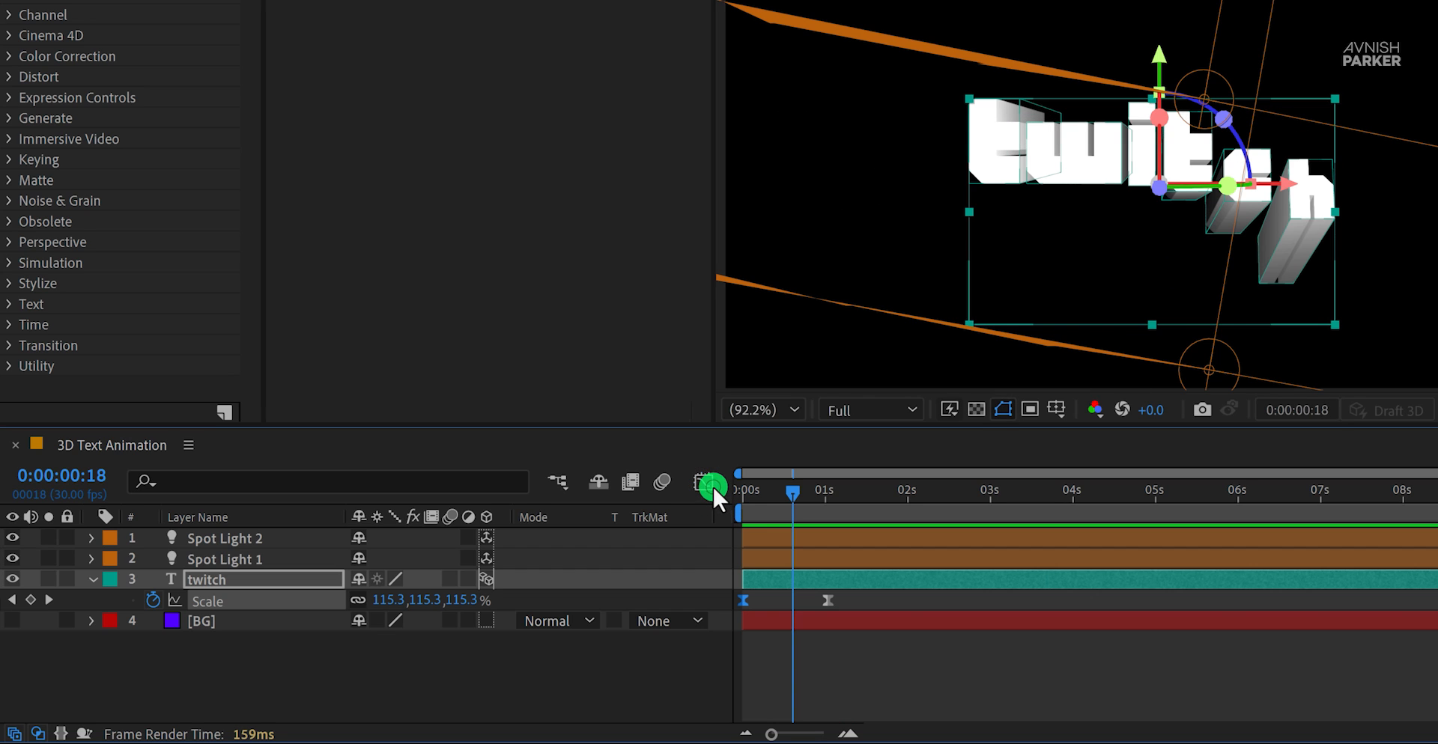
click(821, 656)
key(space)
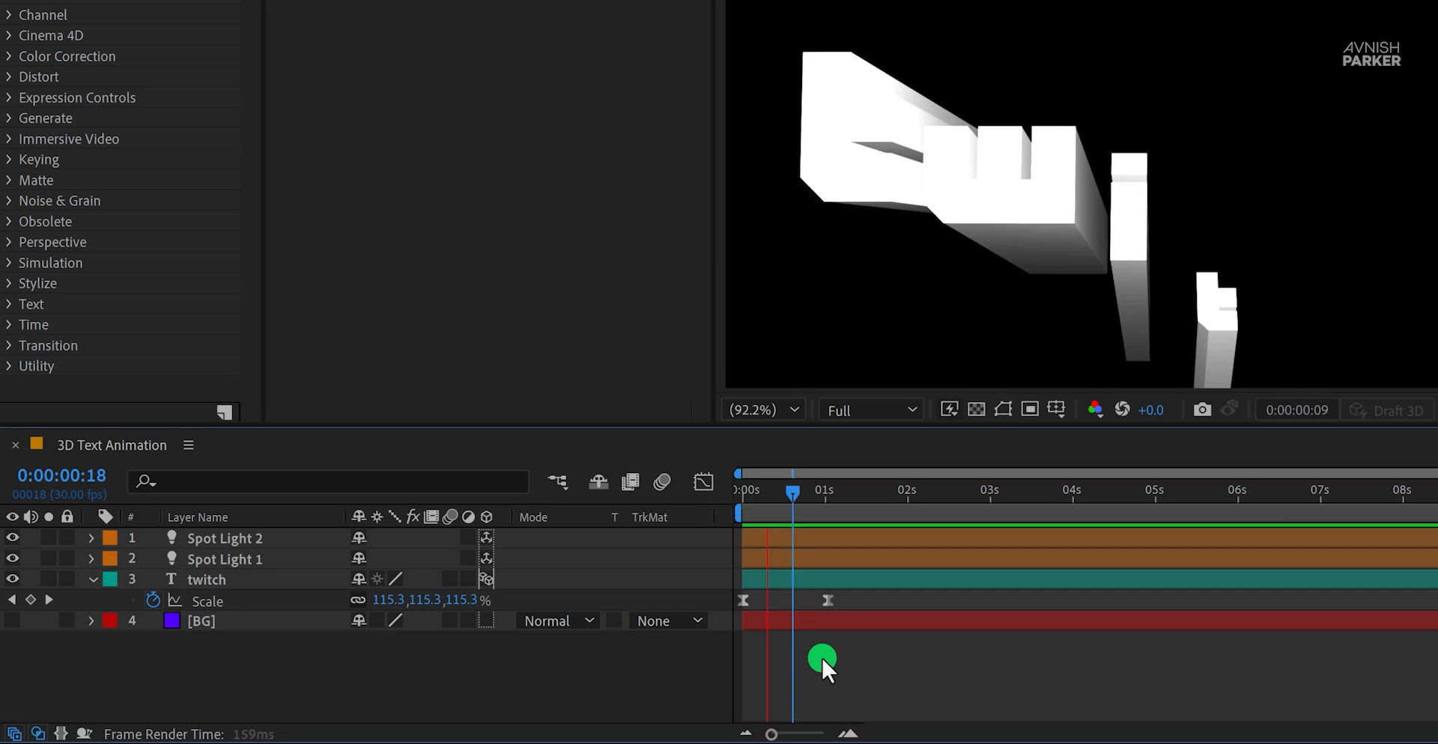
key(space)
key(space)
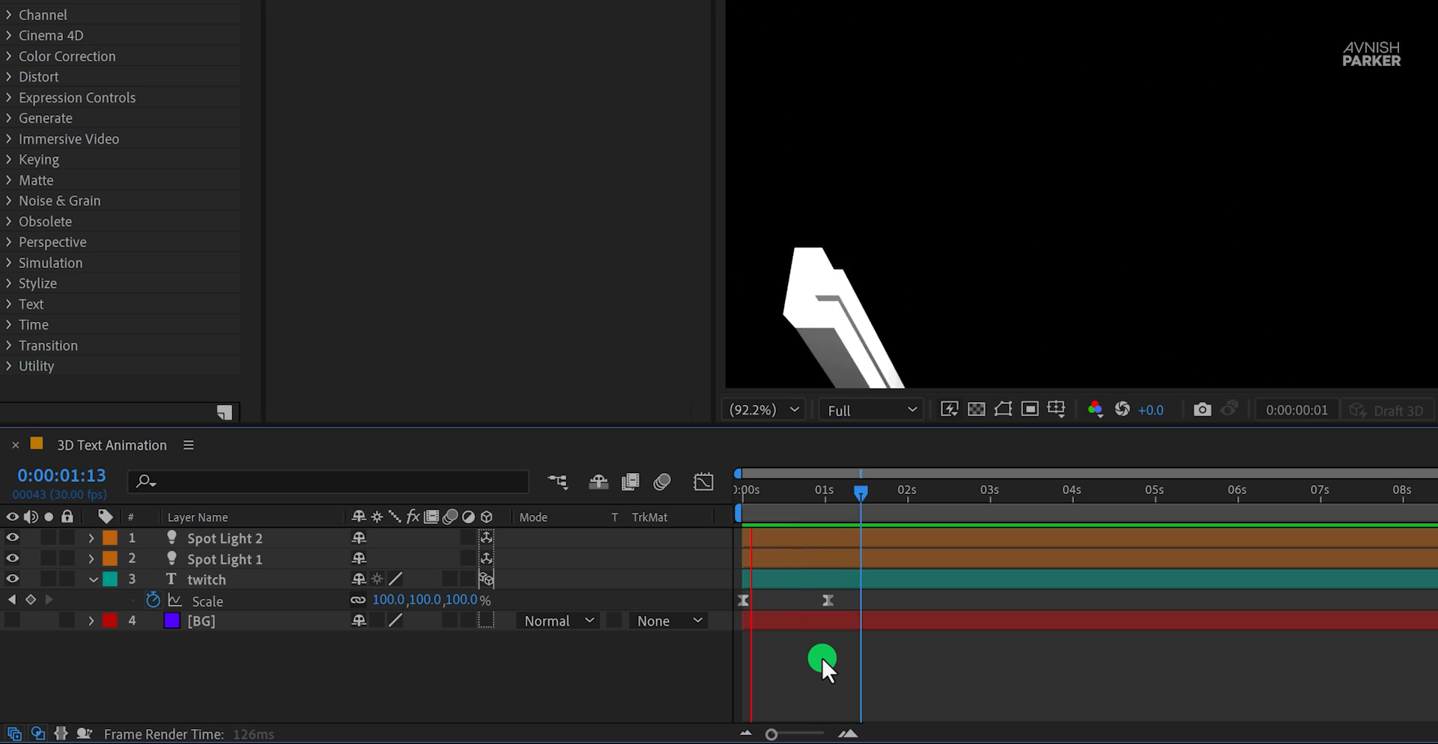
key(space)
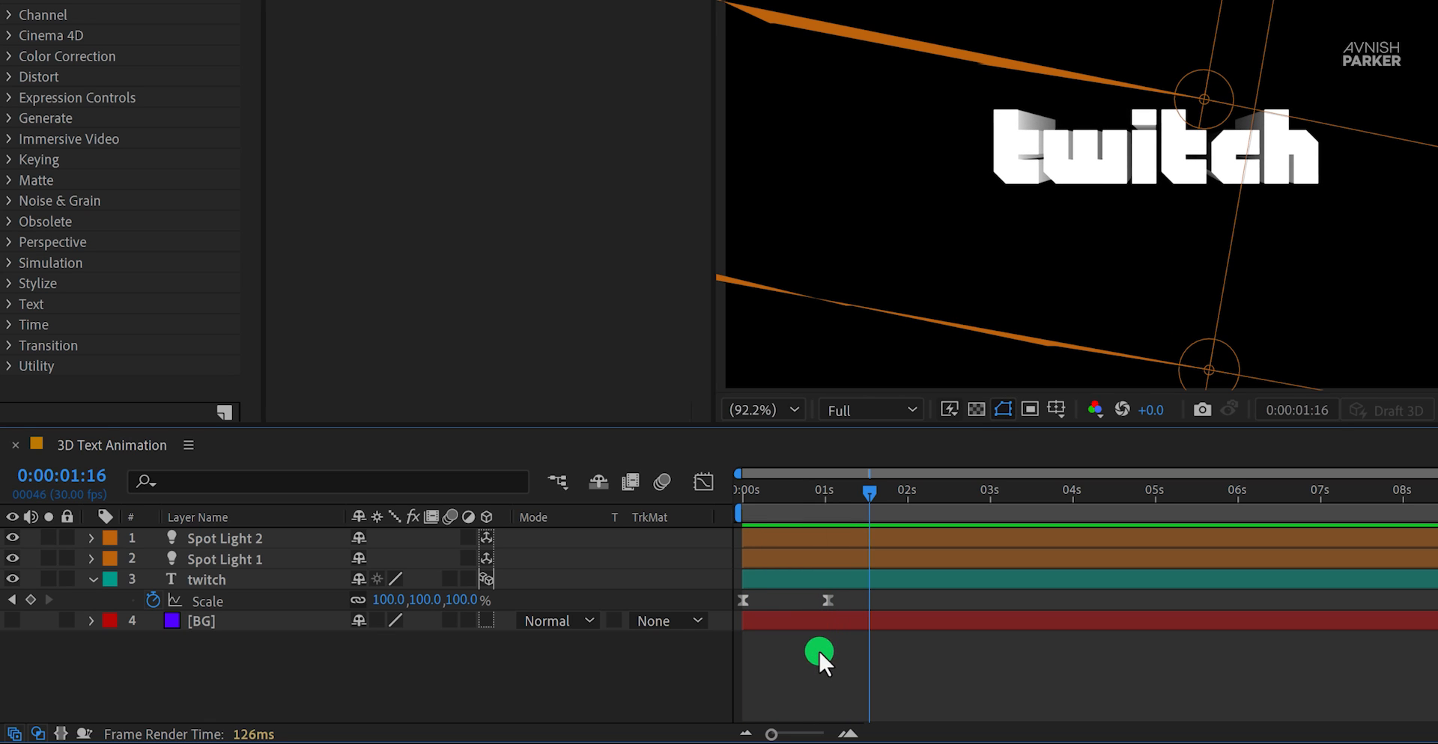
Step: Make the BG layer visible and check the text against it at 0:00:00:16
click(12, 620)
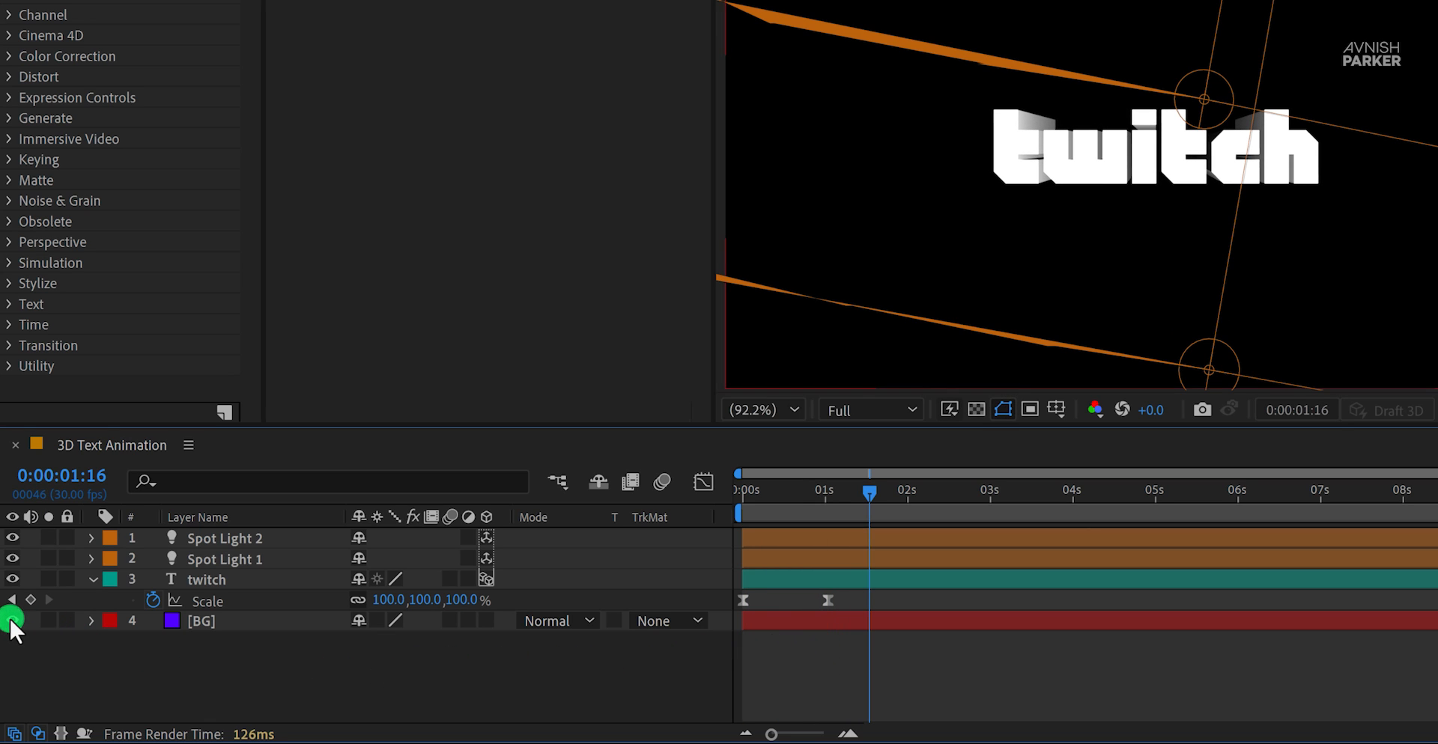
drag(802, 493, 787, 492)
click(1037, 271)
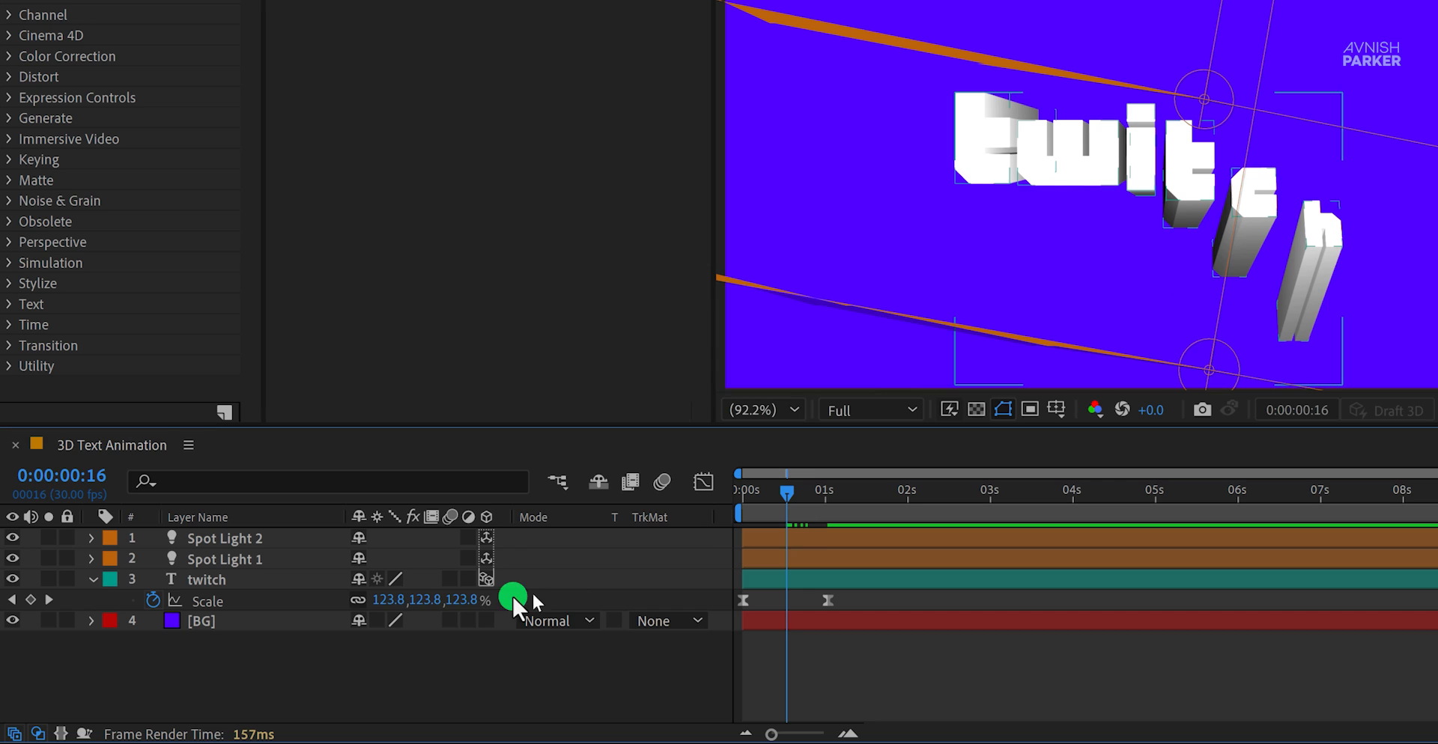
Step: Find the Fill effect and apply it to the BG layer
click(322, 622)
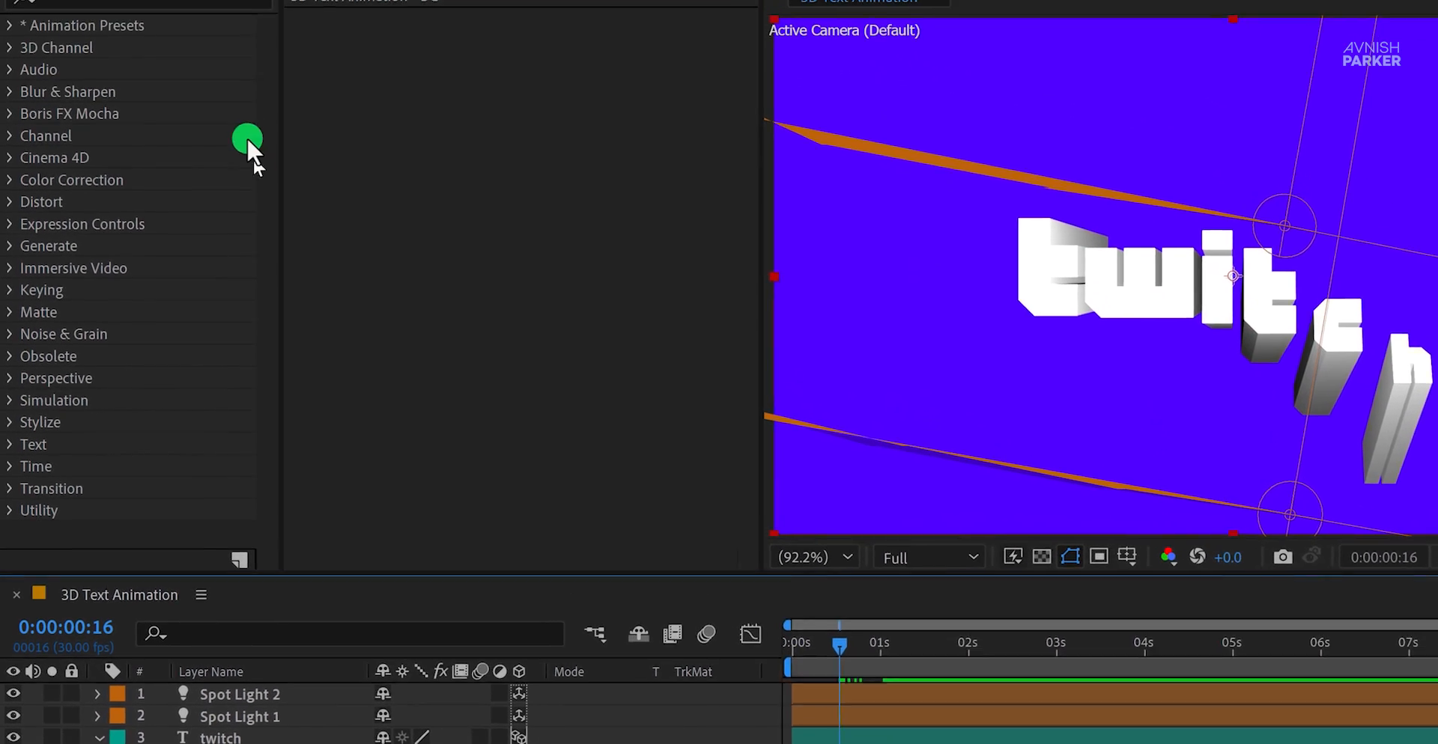
click(169, 92)
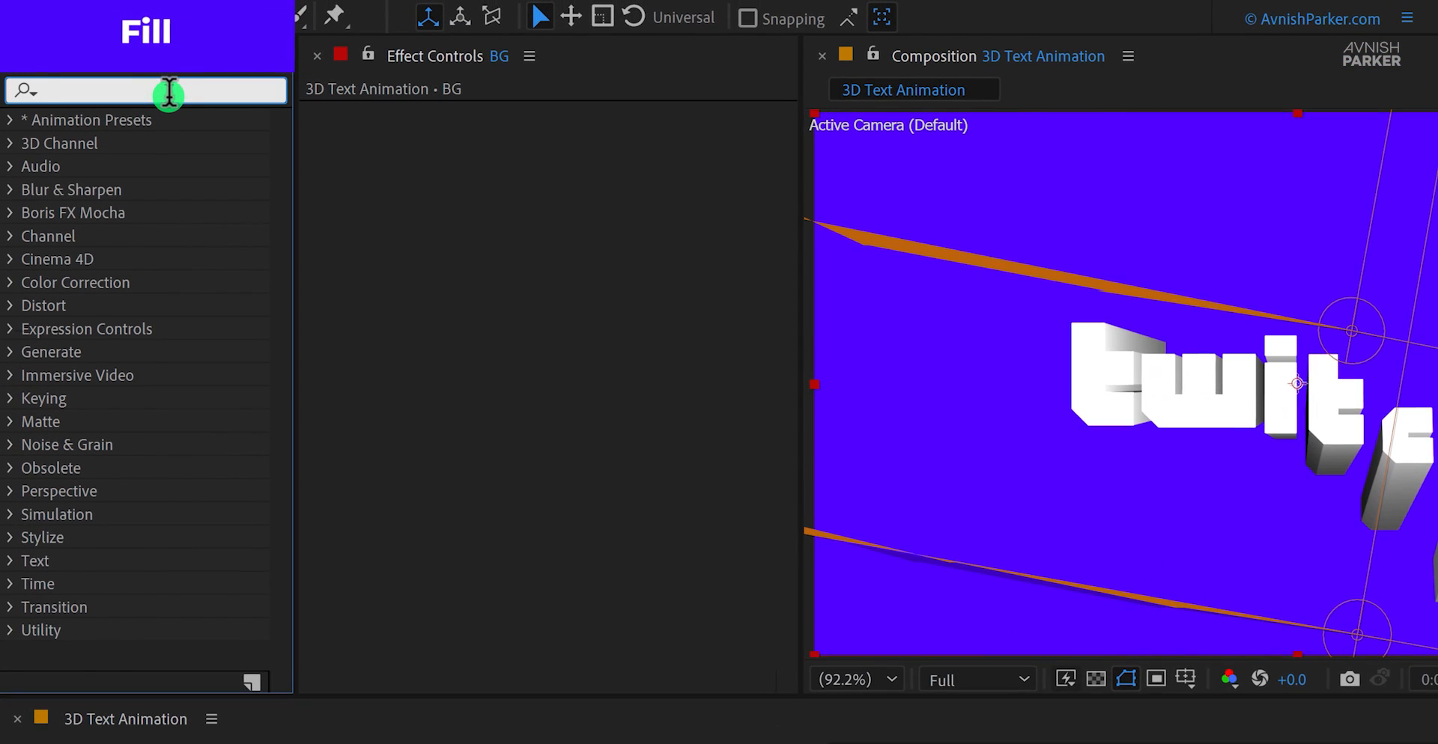
text(fill)
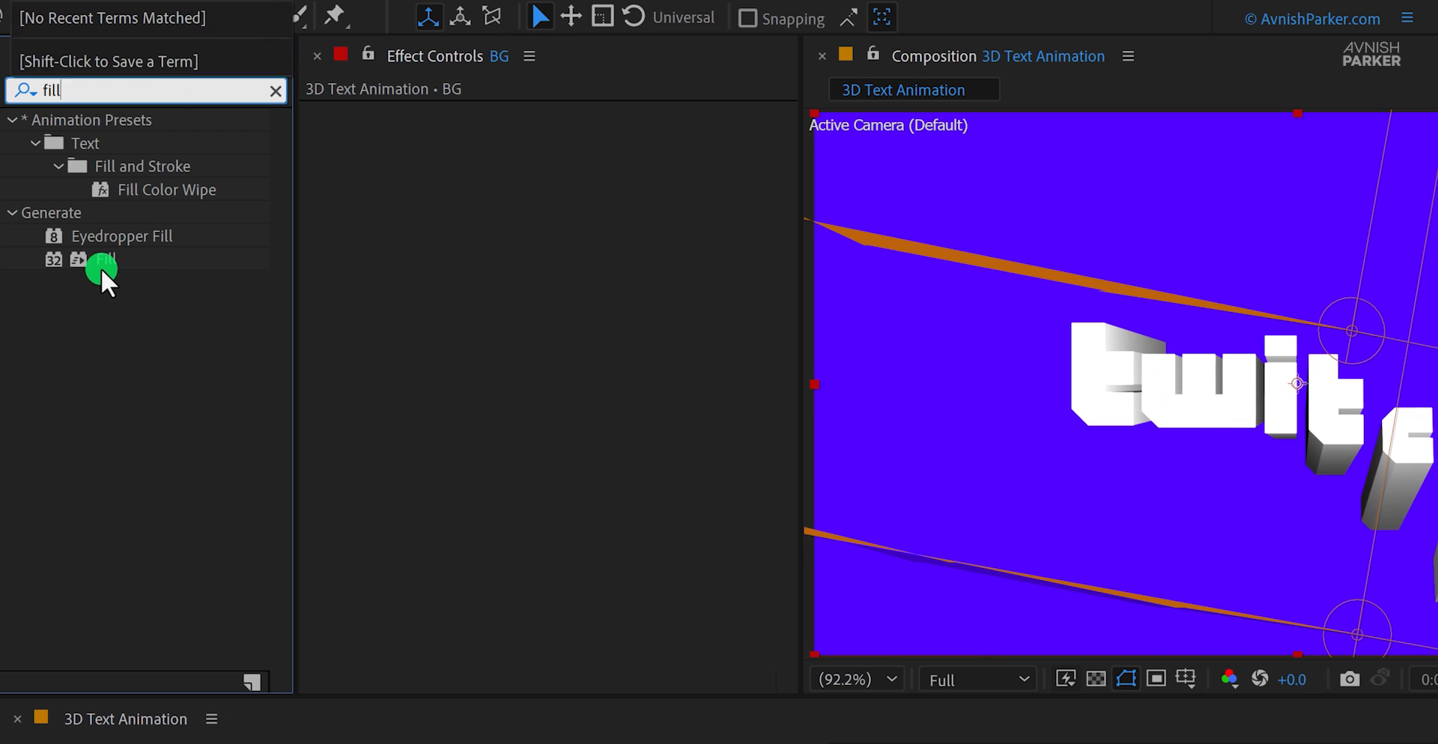
drag(101, 268, 416, 284)
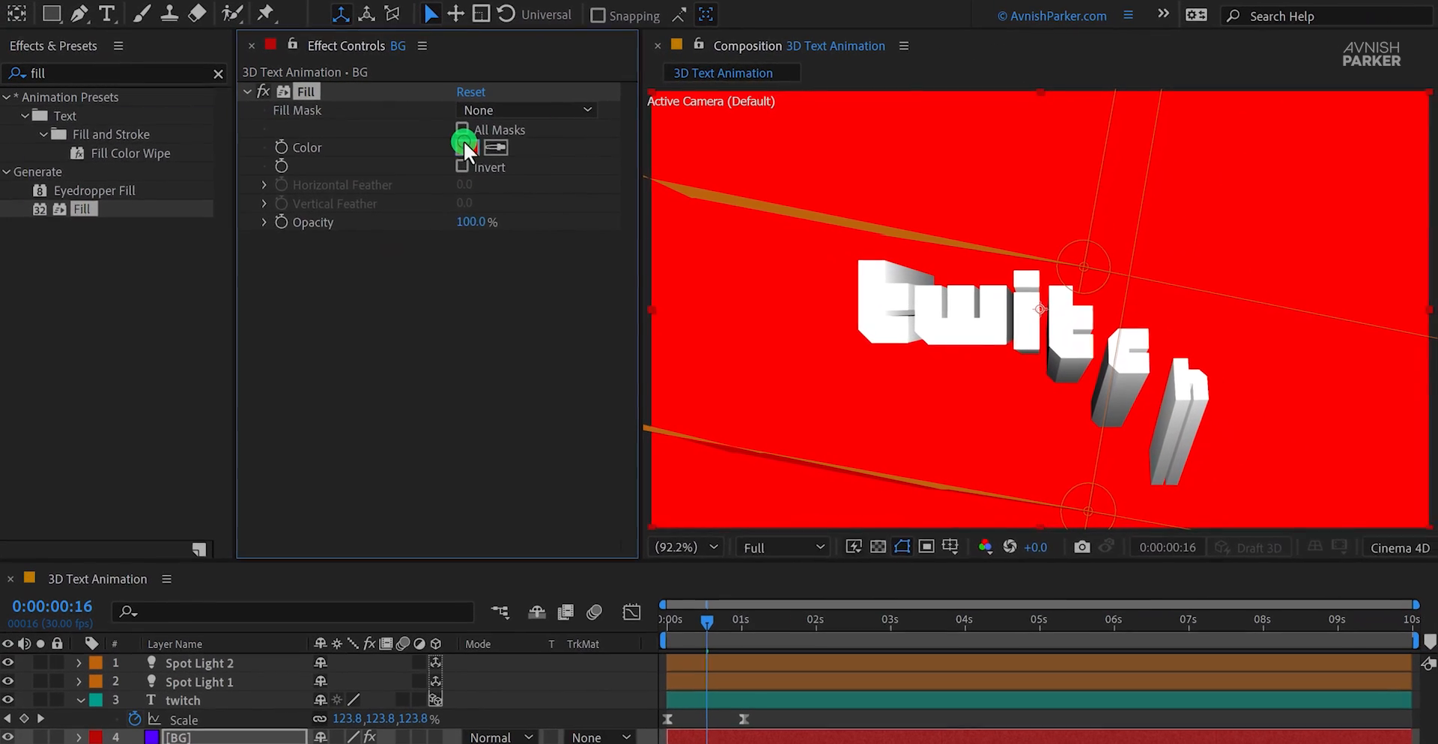
Step: Set the BG layer's Fill colour to the dark purple 2D086F and deselect the layer
click(465, 145)
click(336, 242)
drag(298, 244, 291, 313)
click(335, 228)
click(501, 159)
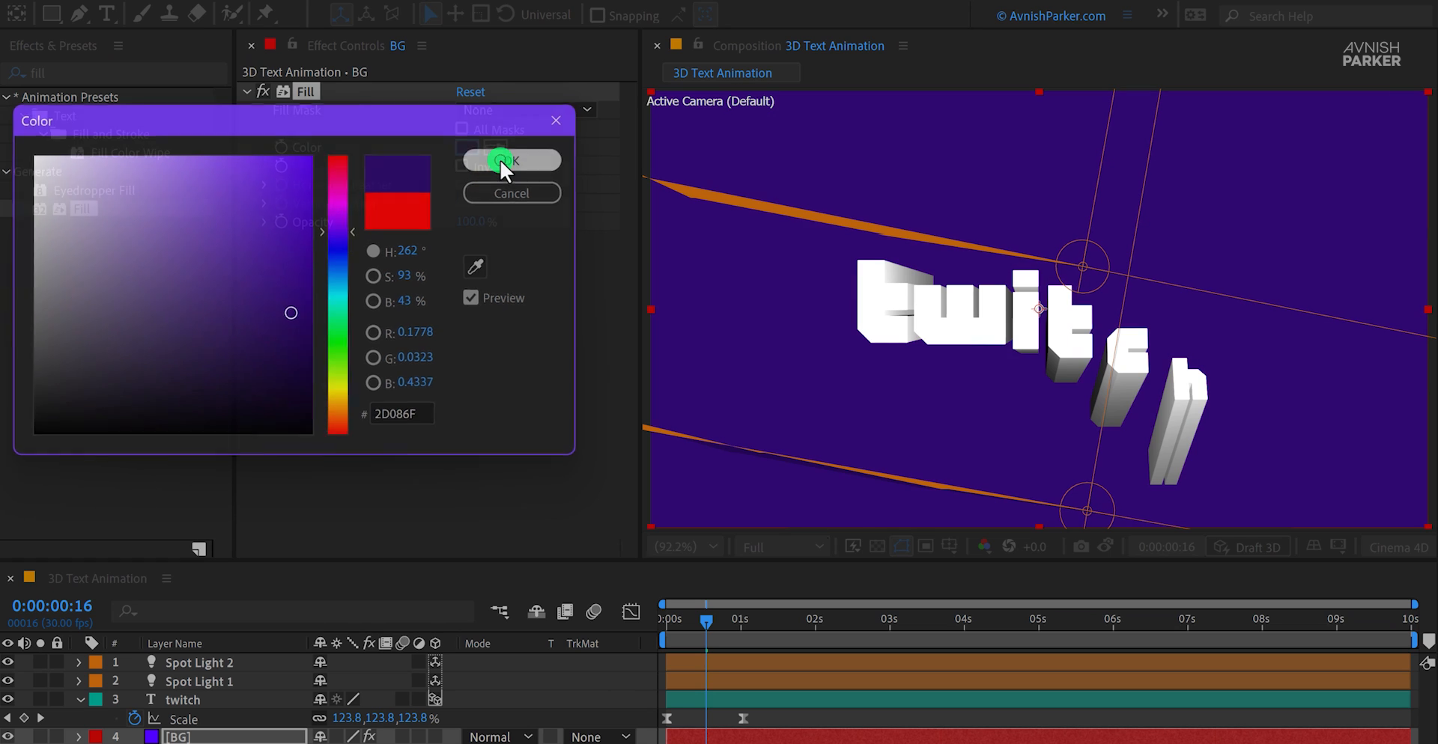
click(297, 660)
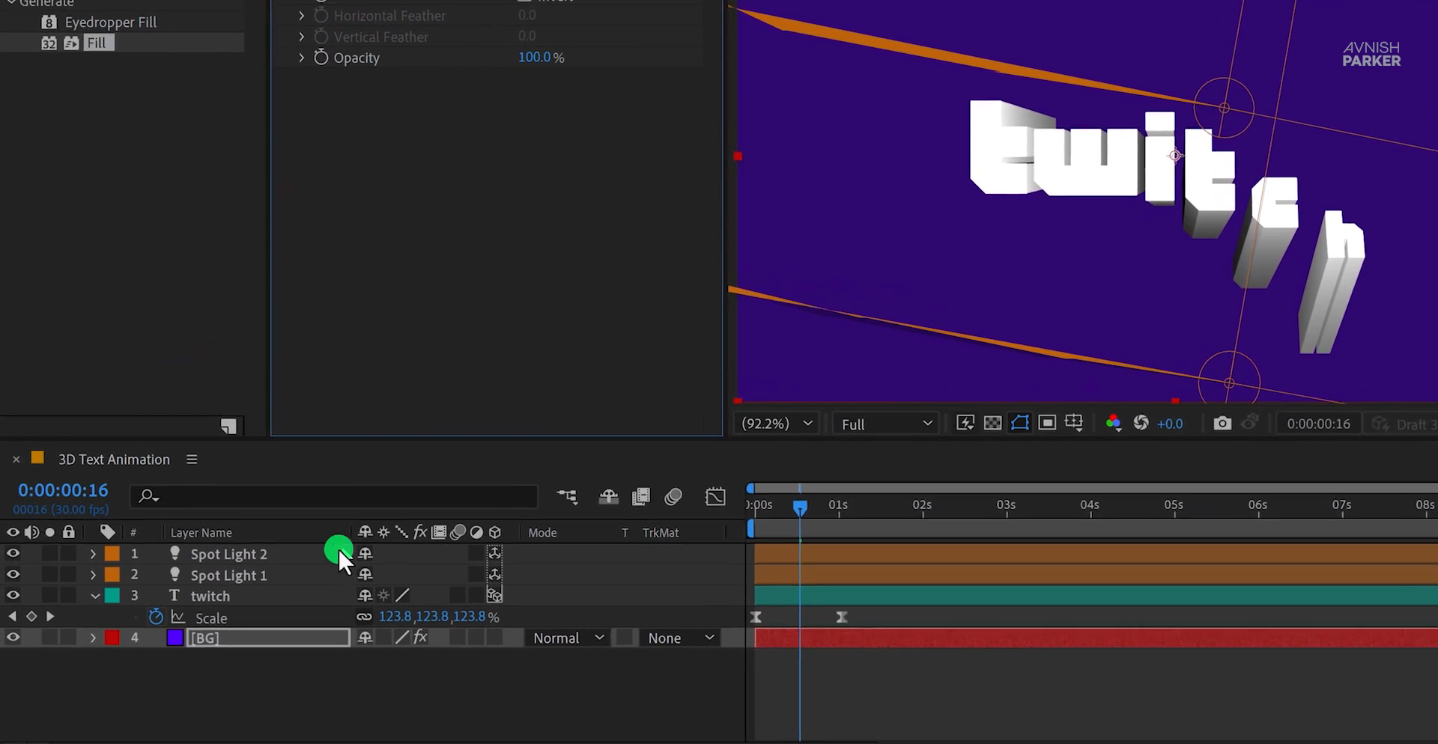
Step: Toggle the visibility of Spot Light 1 and Spot Light 2 to compare how each lights the text
click(221, 573)
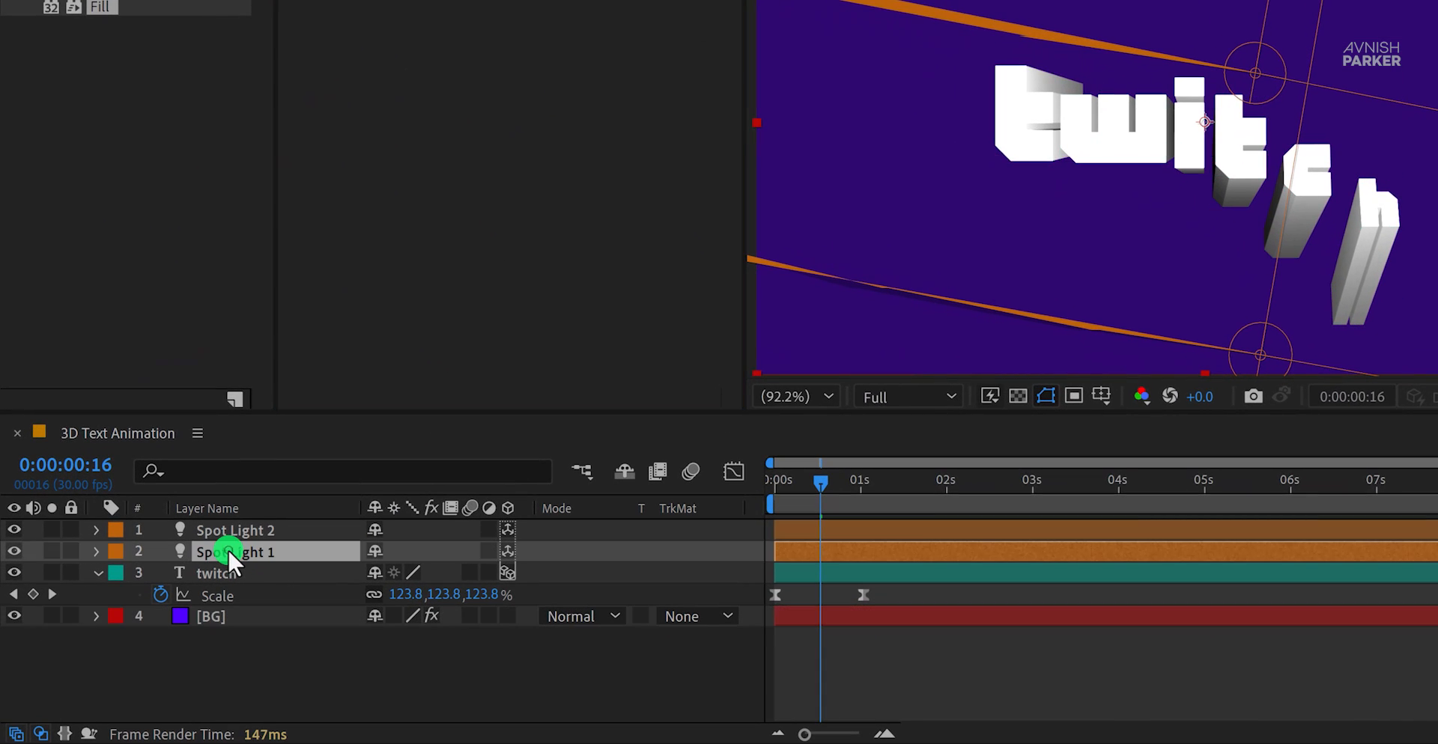
click(15, 551)
click(14, 551)
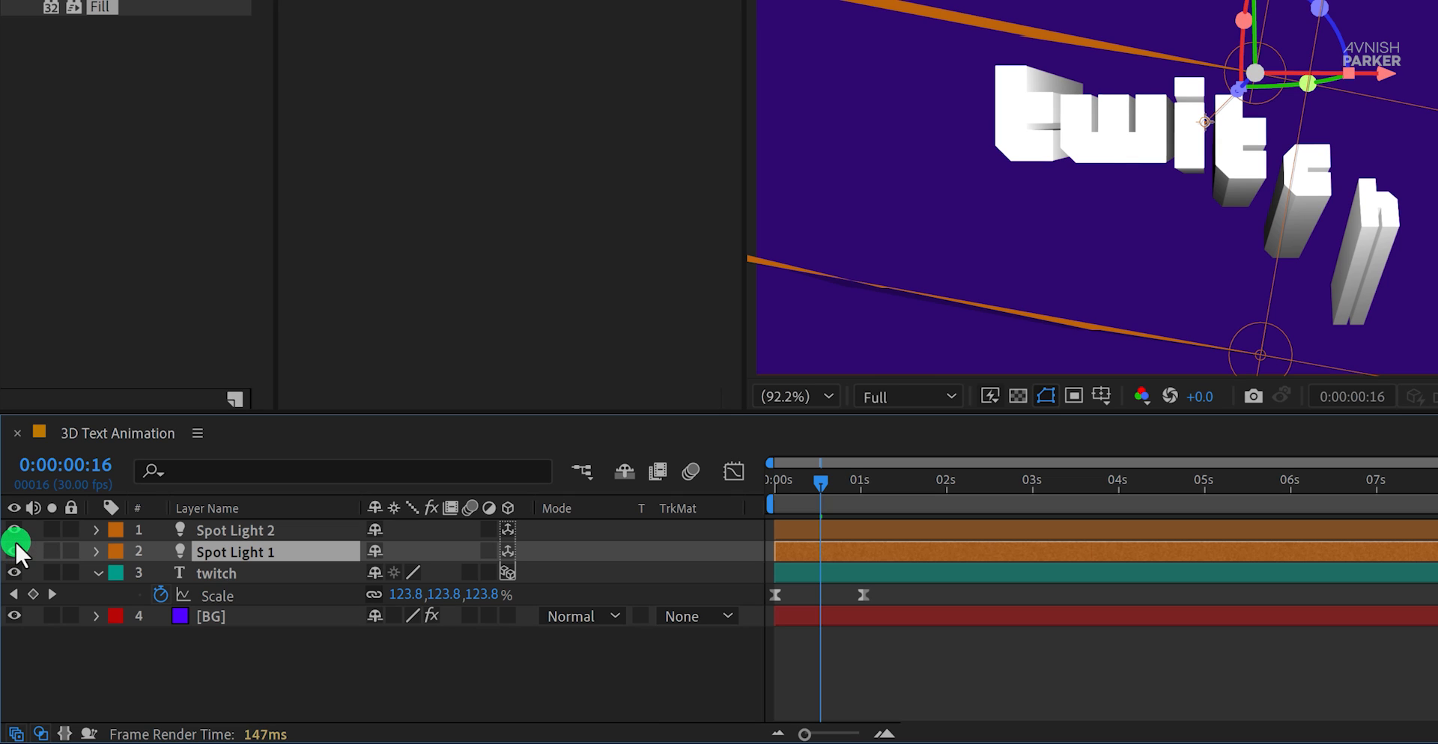
click(13, 530)
Step: Turn off Casts Shadows in the light options of Spot Light 2
click(268, 533)
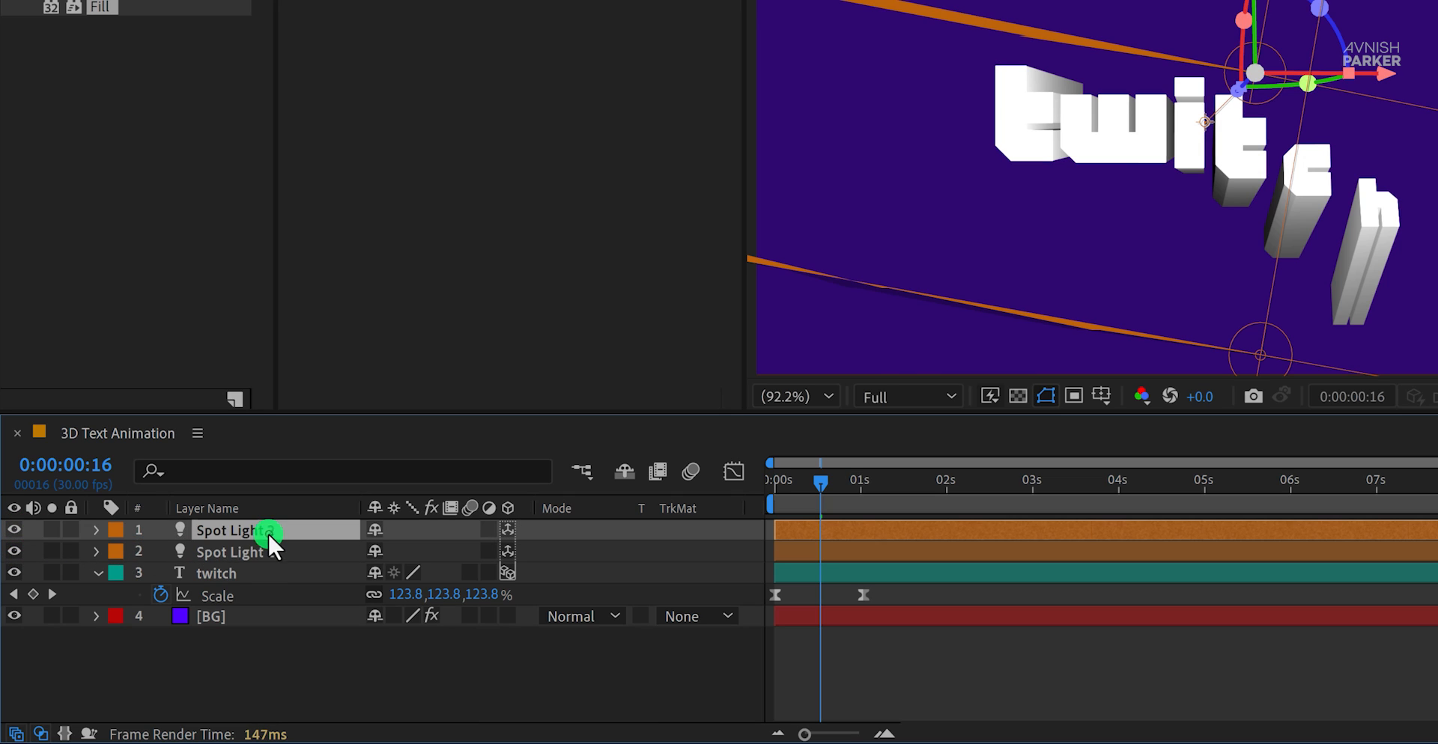
click(95, 529)
scroll(290, 650, down, 3)
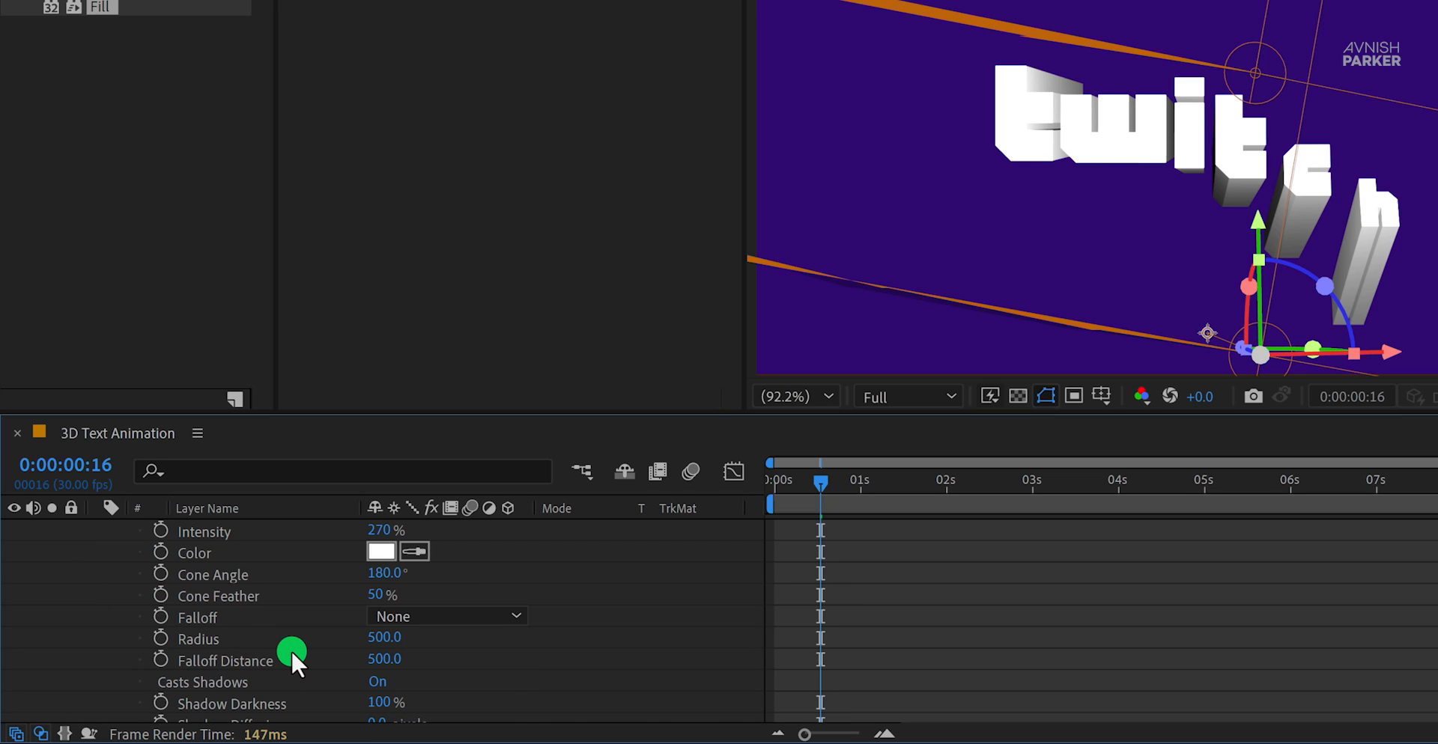
click(382, 683)
Step: Change Spot Light 2's colour from white to a softened light purple and collapse its properties
click(380, 551)
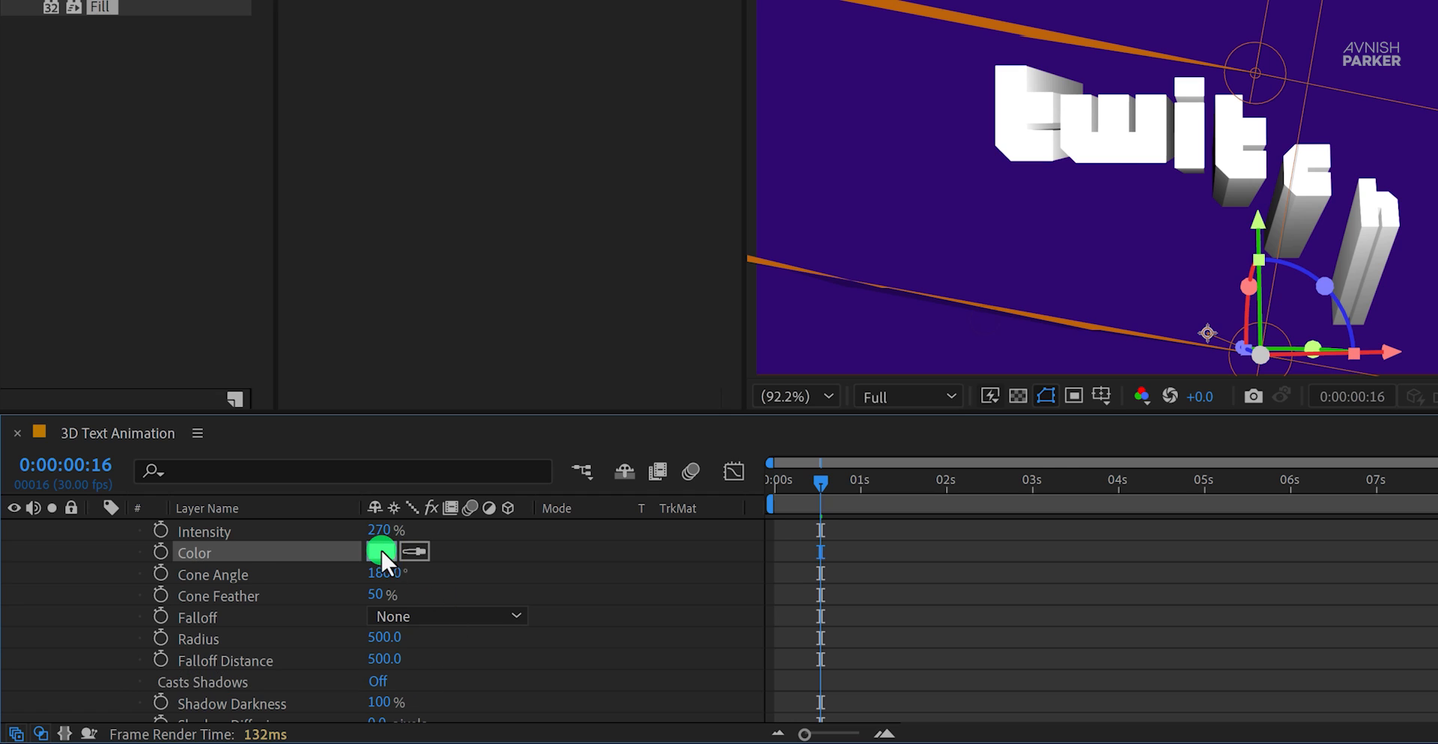
click(824, 420)
click(778, 320)
drag(815, 421, 819, 393)
click(981, 319)
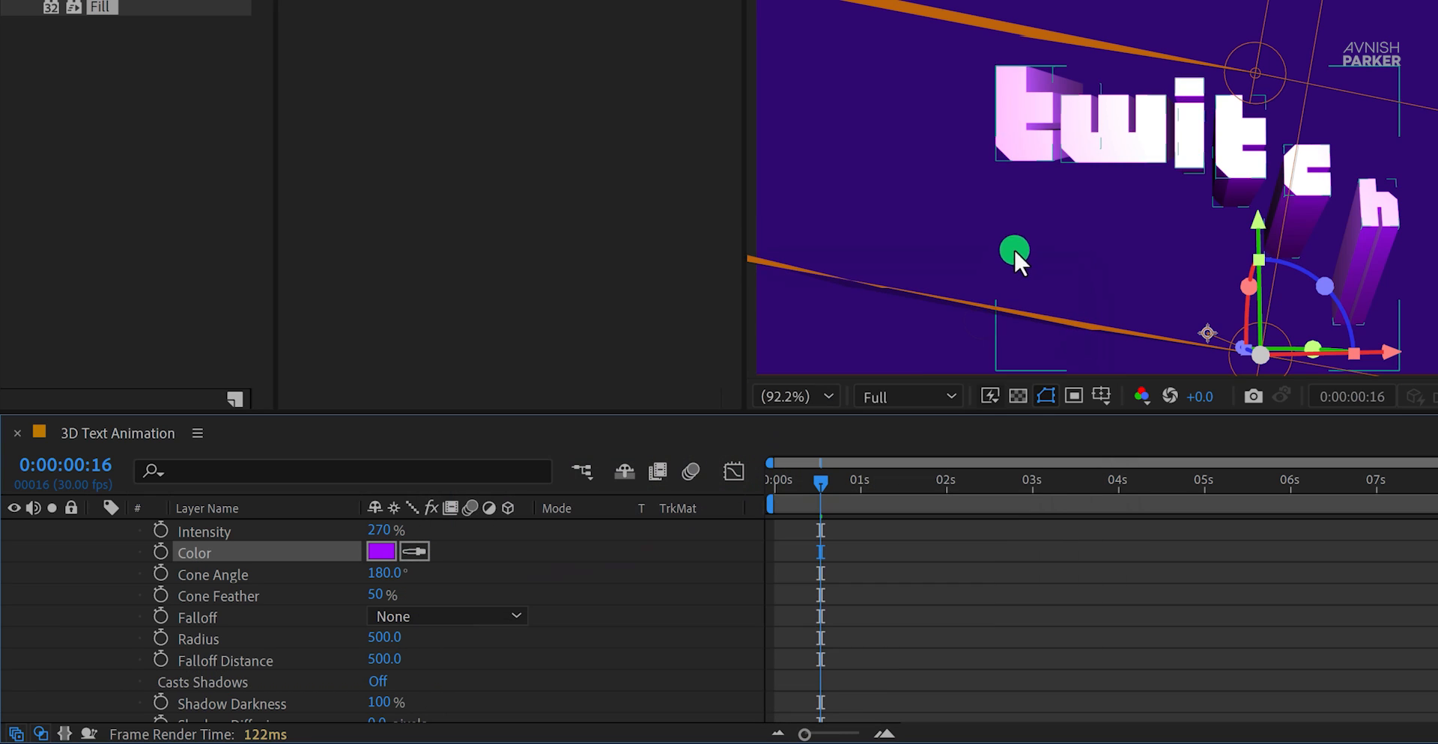
click(380, 551)
click(612, 320)
click(992, 326)
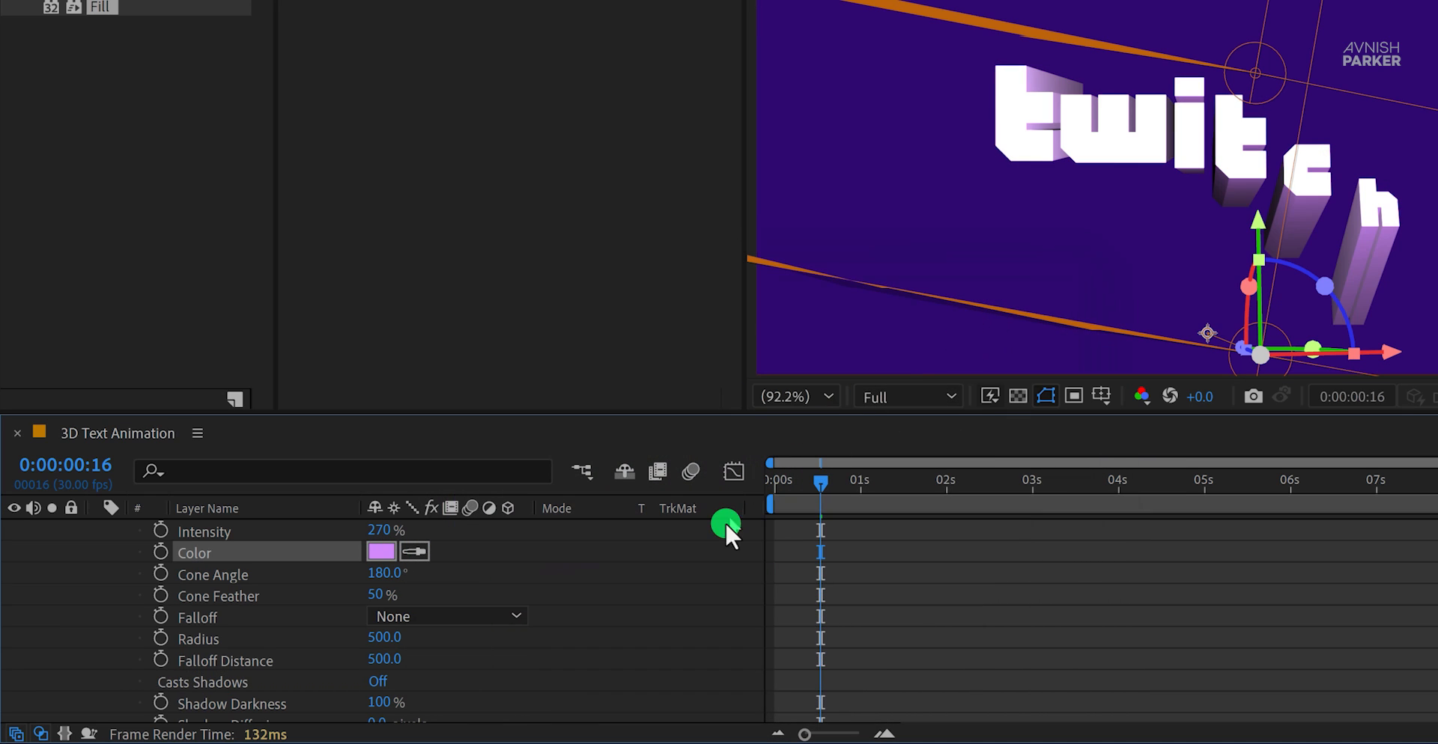
scroll(246, 613, up, 3)
click(92, 527)
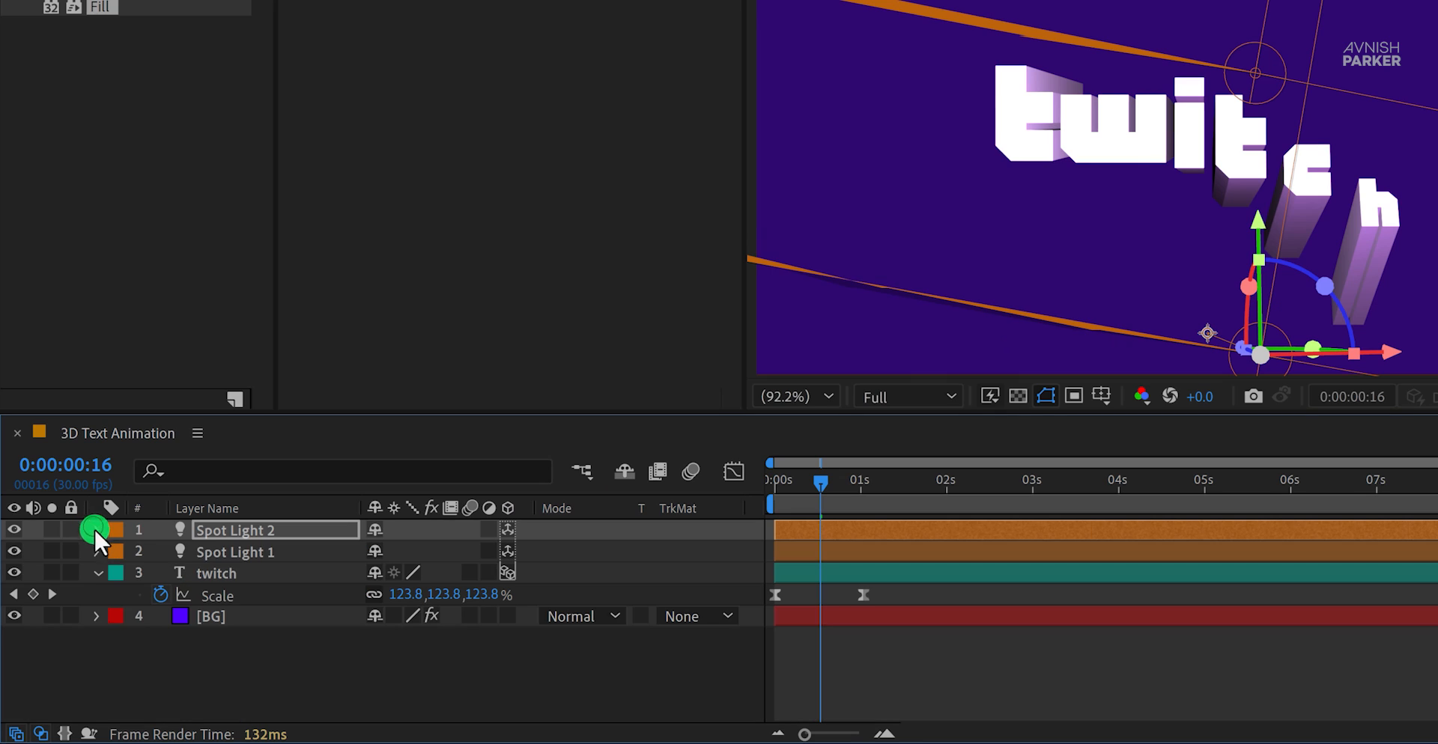
Step: Turn off Casts Shadows for Spot Light 1, preview the animation up to 0:00:01:16 and collapse the light's properties
click(97, 552)
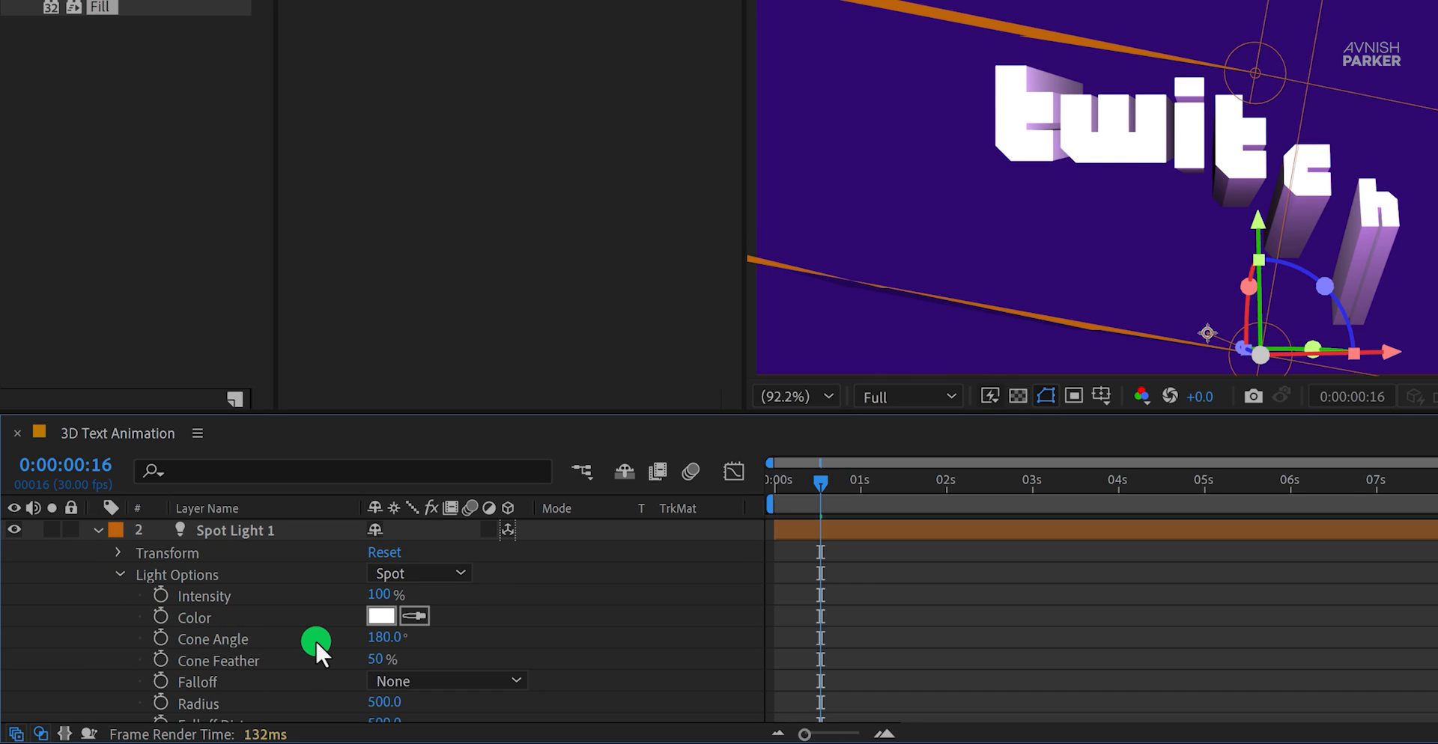
scroll(321, 642, down, 3)
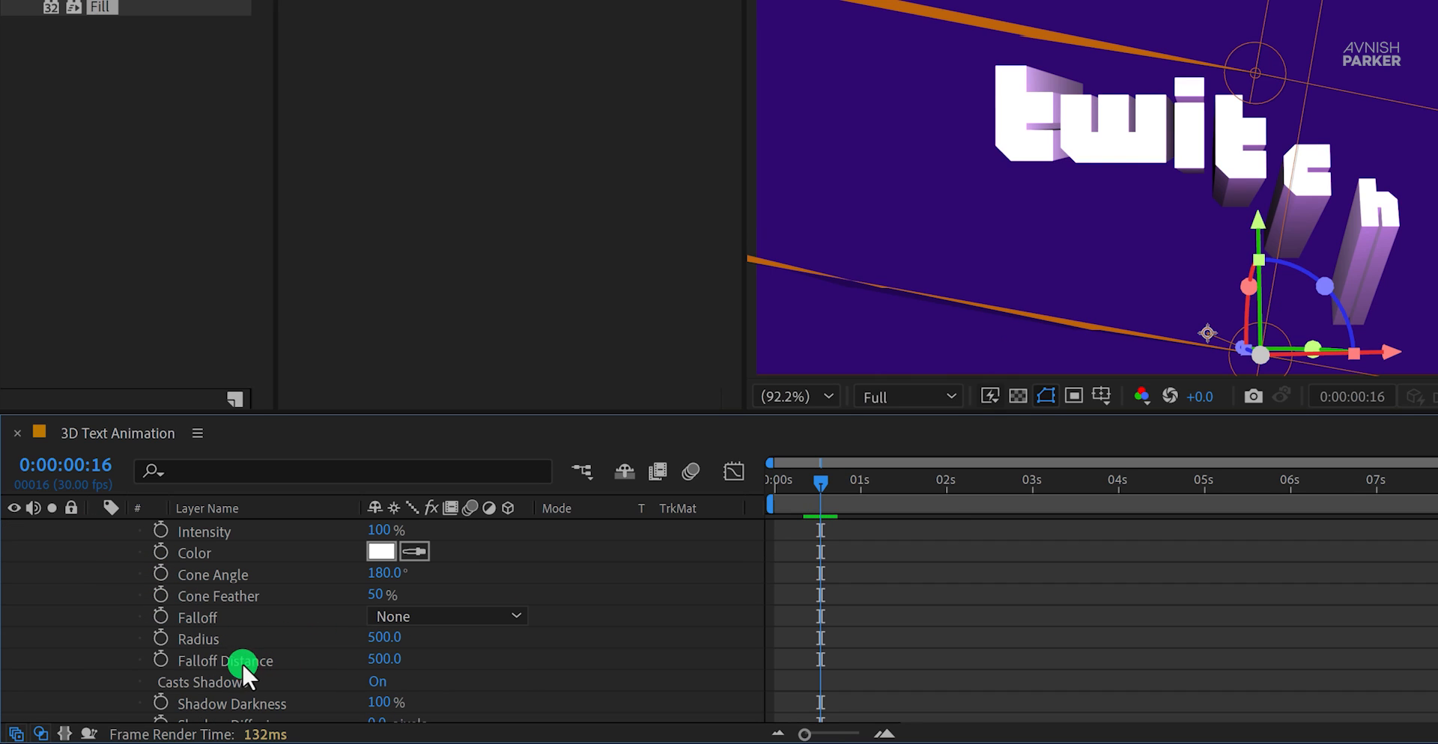
click(372, 682)
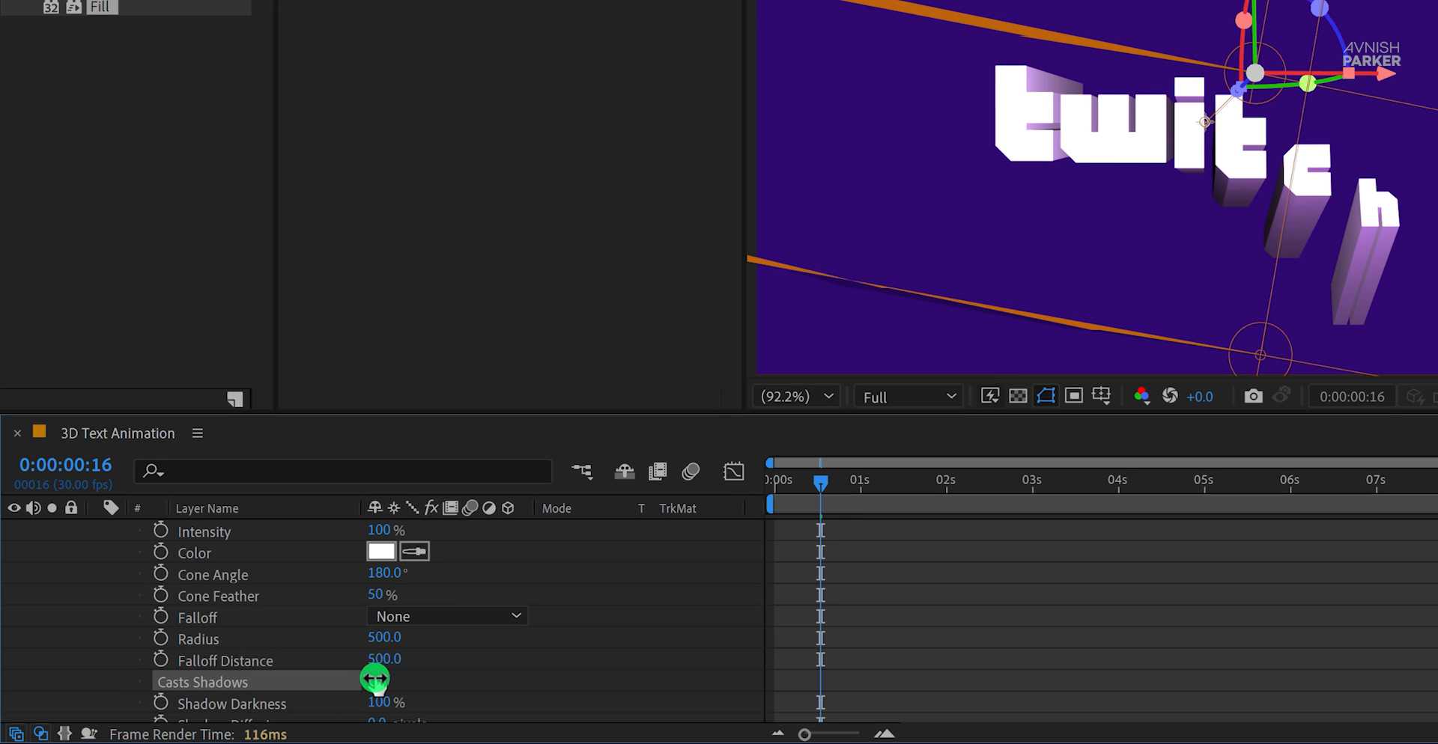
click(638, 605)
key(space)
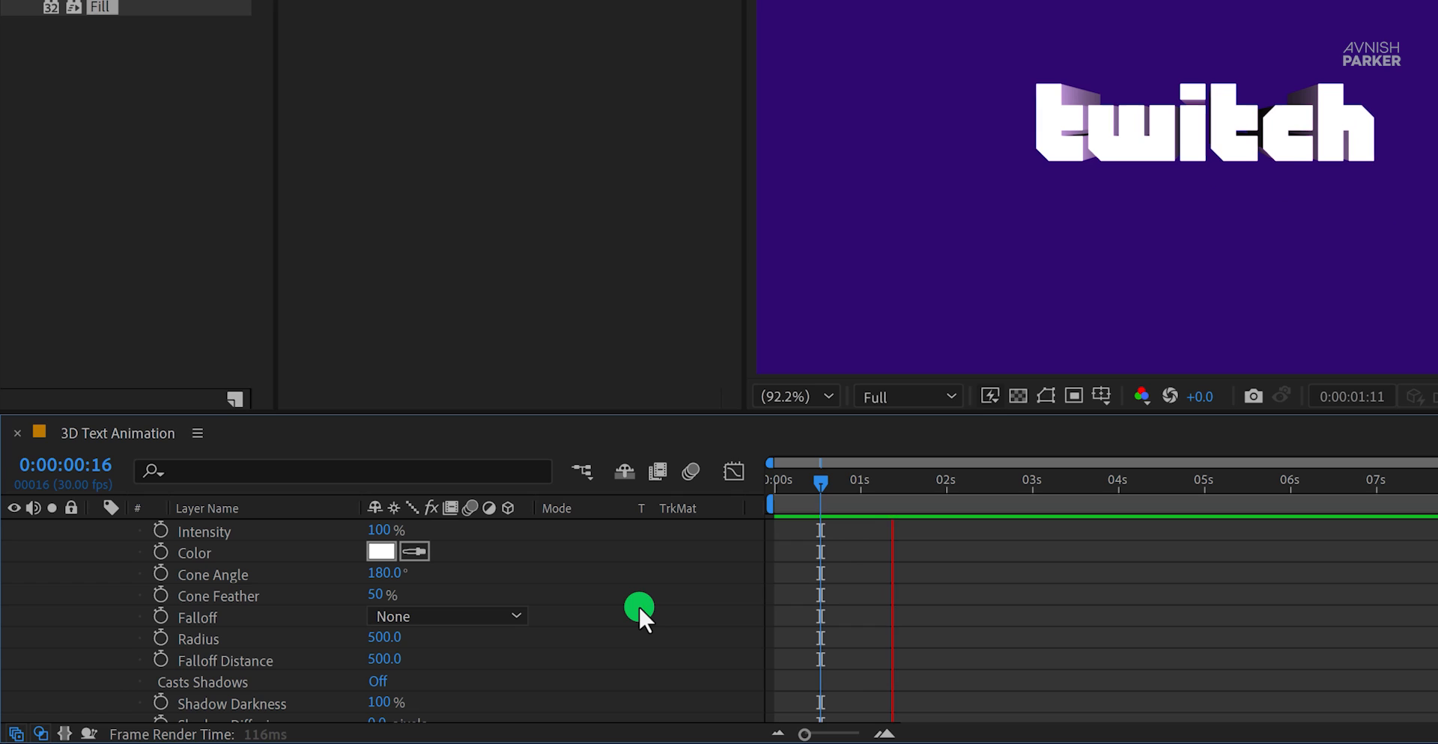
key(space)
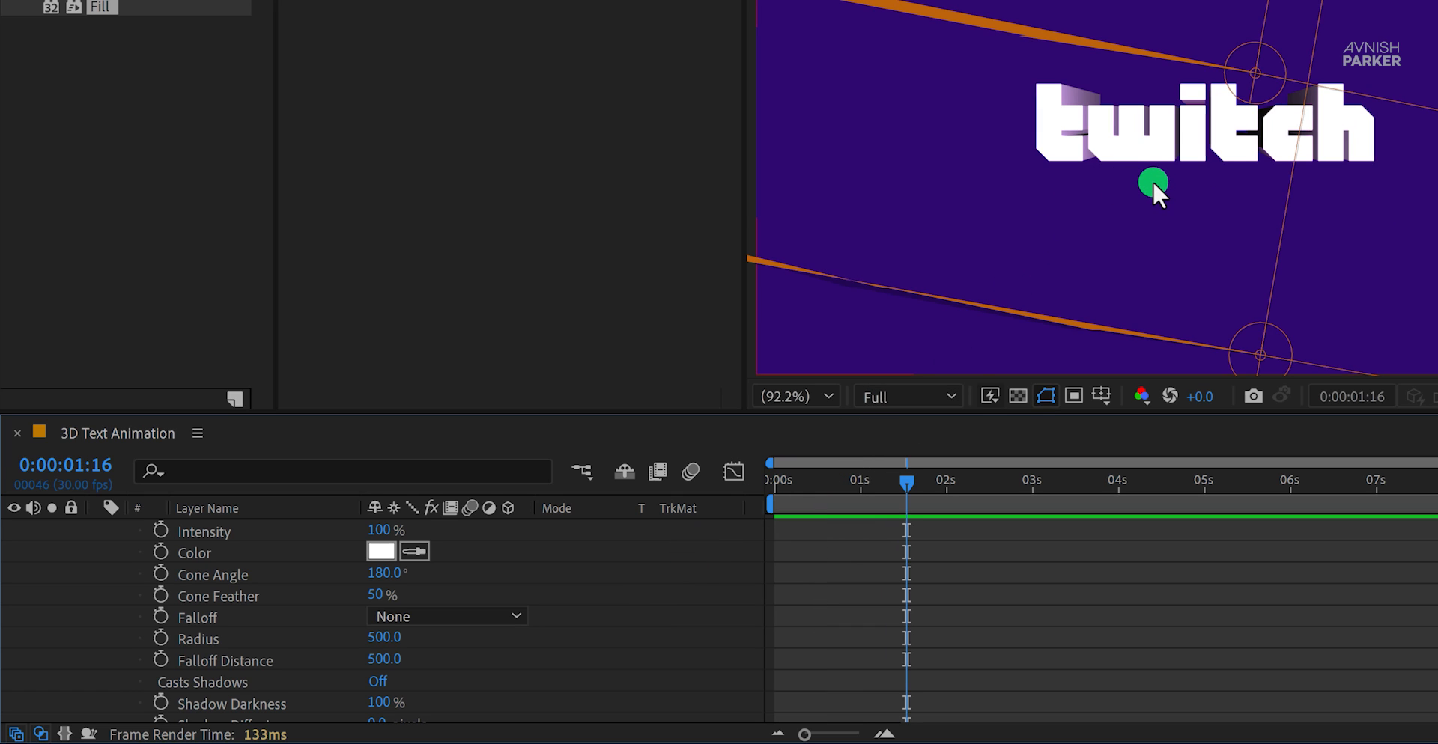
scroll(209, 579, up, 3)
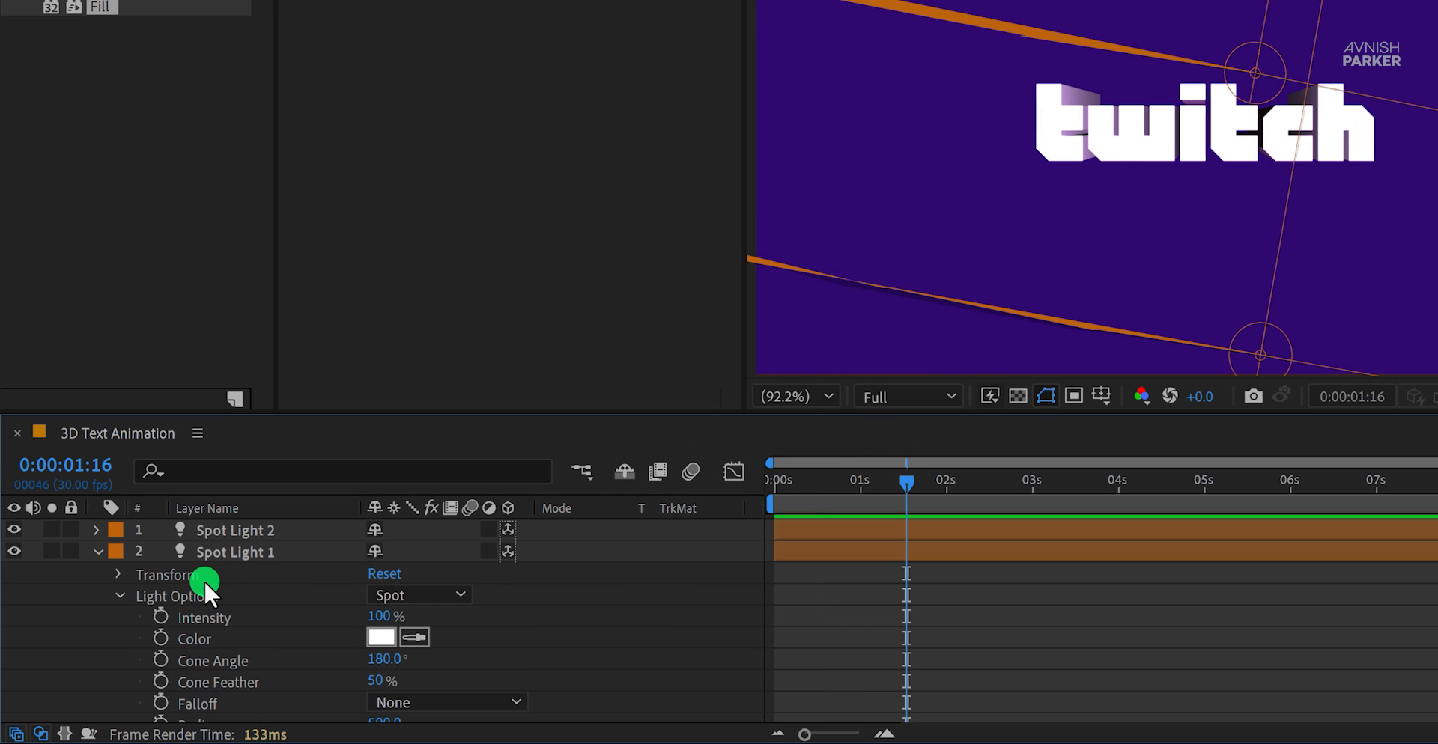
click(101, 549)
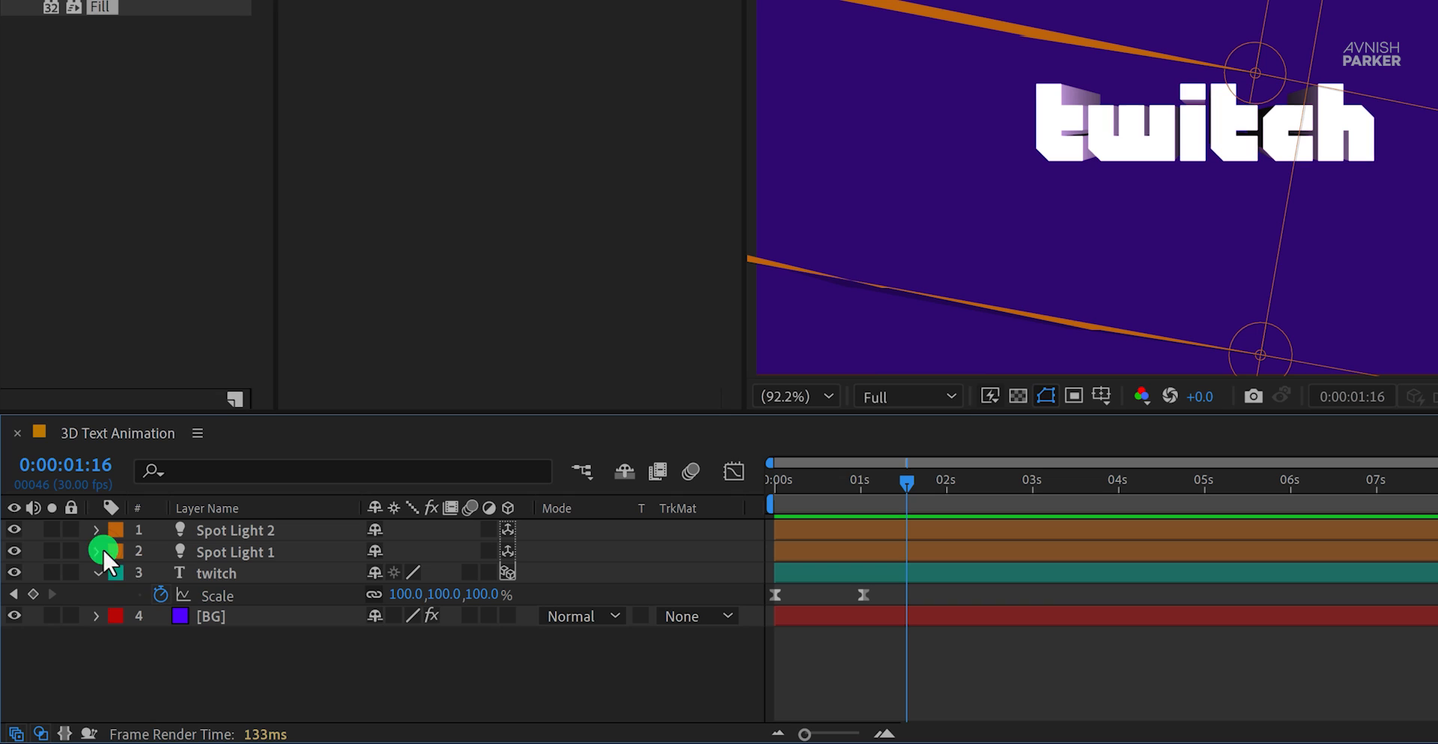
Step: Set the twitch layer's X Rotation to -9° so the underside of the extrusion shows
click(235, 567)
key(Return)
key(r)
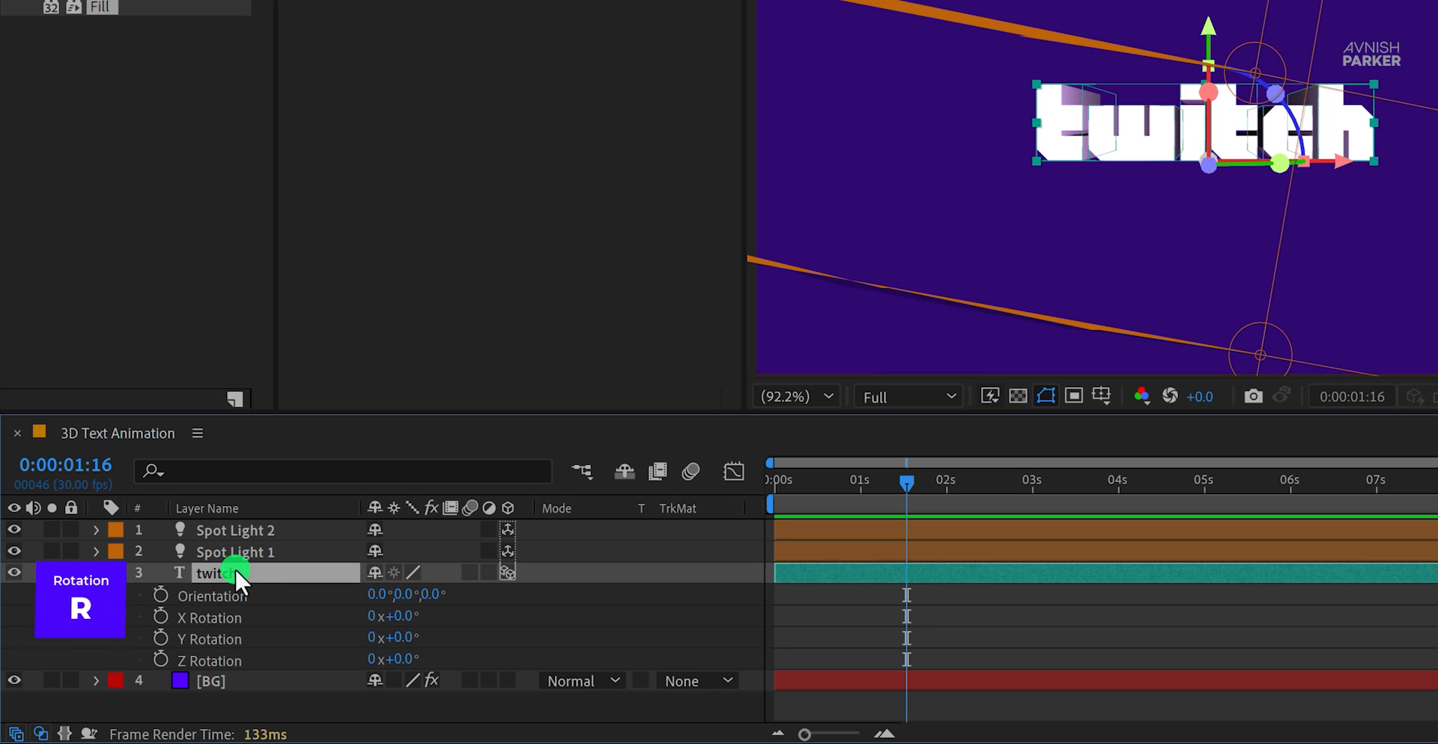
drag(404, 618, 397, 618)
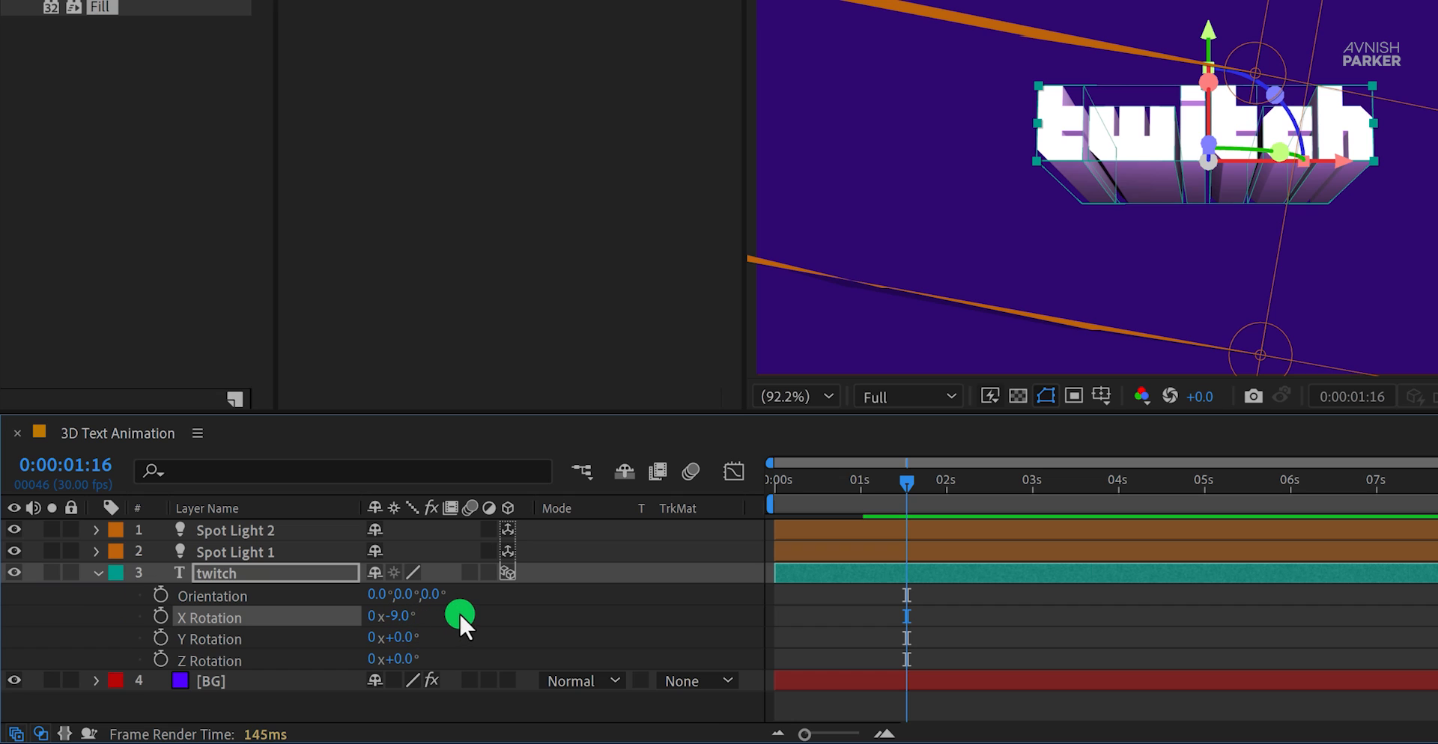
click(460, 612)
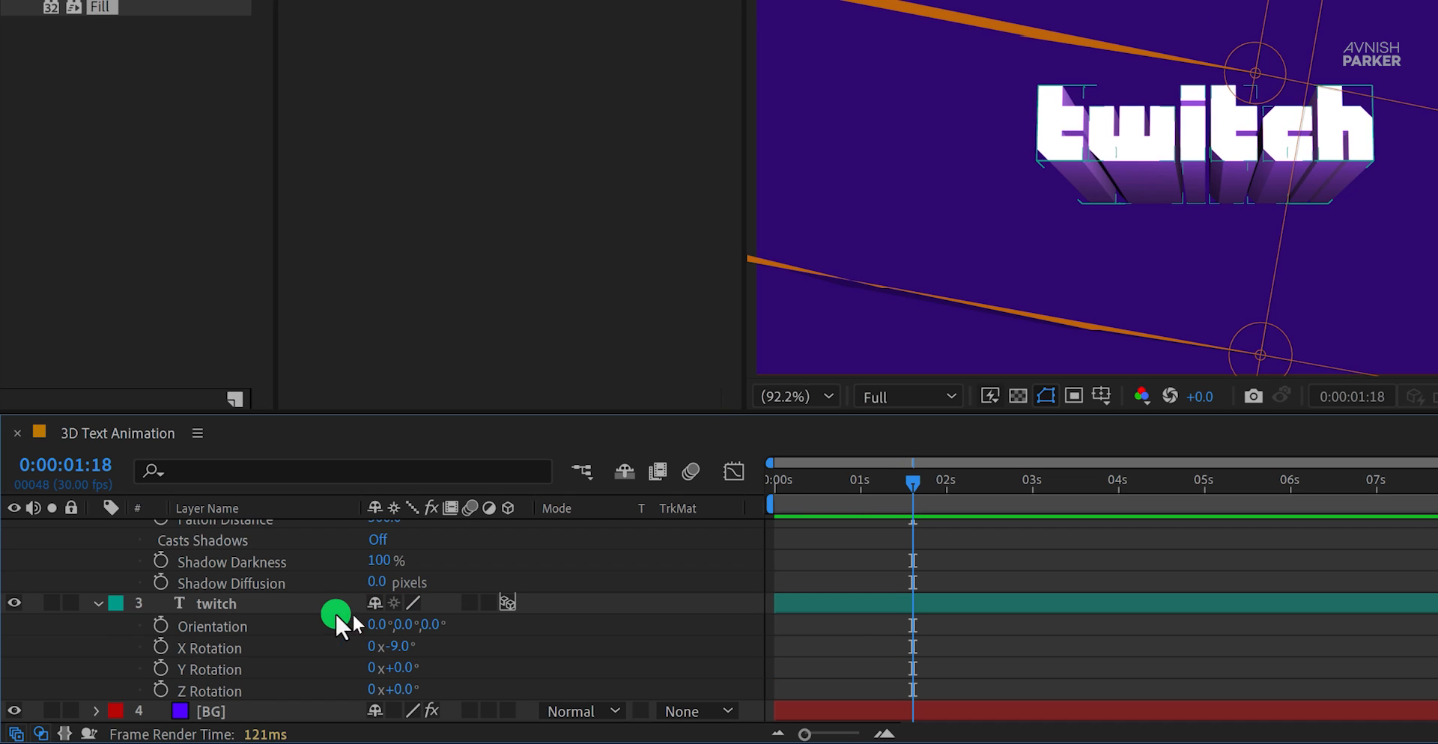
Step: Reshape the twitch layer's Scale speed graph into a narrow spike at about half a second, and preview the animation
click(281, 605)
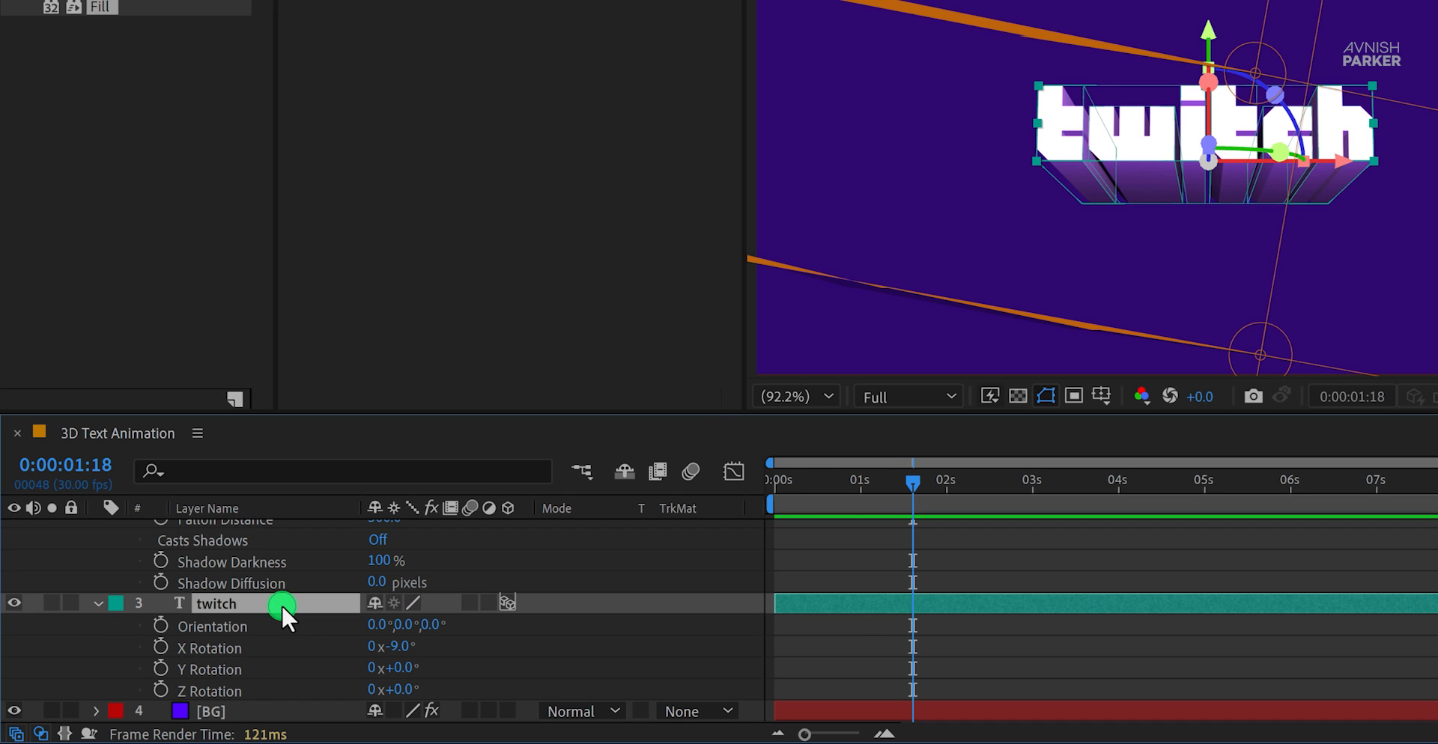
key(s)
click(776, 687)
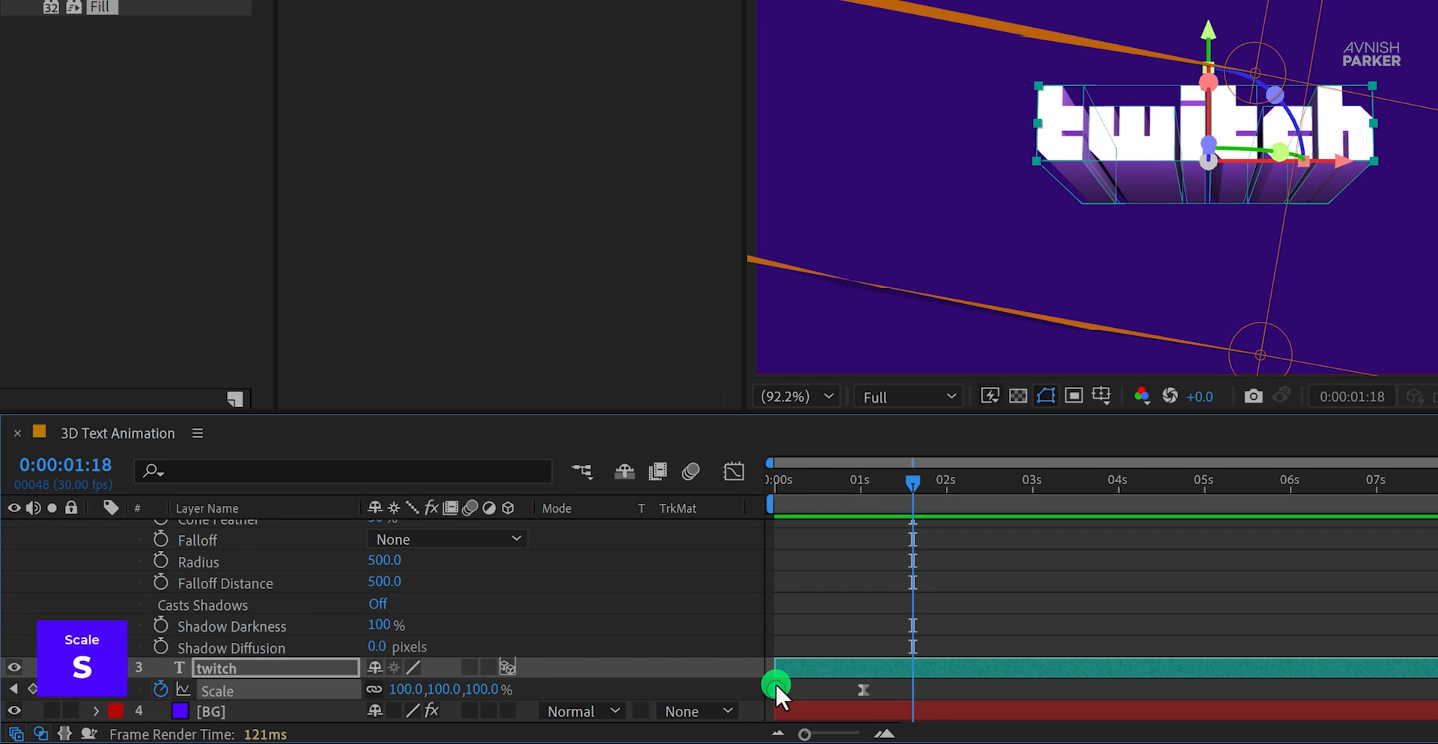
click(737, 473)
drag(800, 529, 831, 529)
key(space)
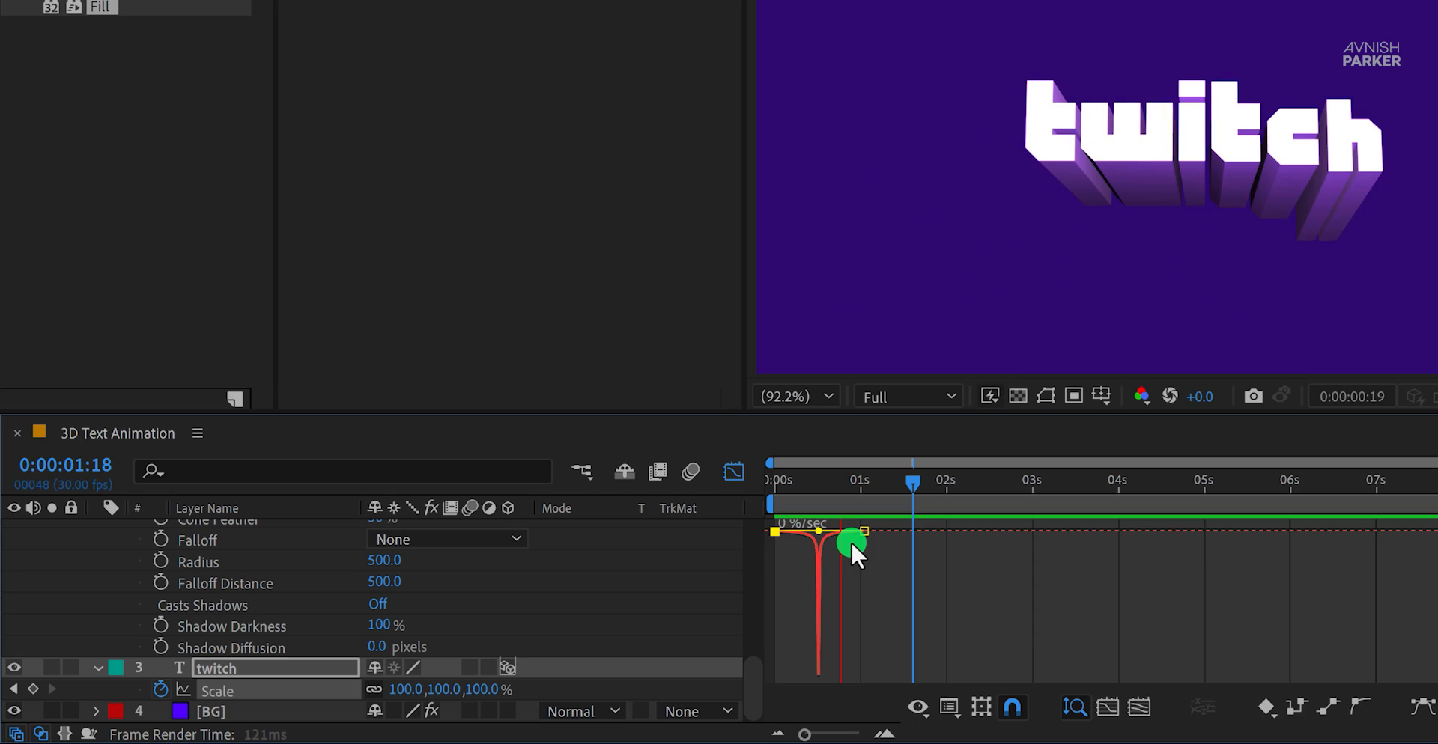
Step: End the work area at 0:00:02:00, preview that range and stop with the current time at 0:00:01:13
click(945, 496)
key(n)
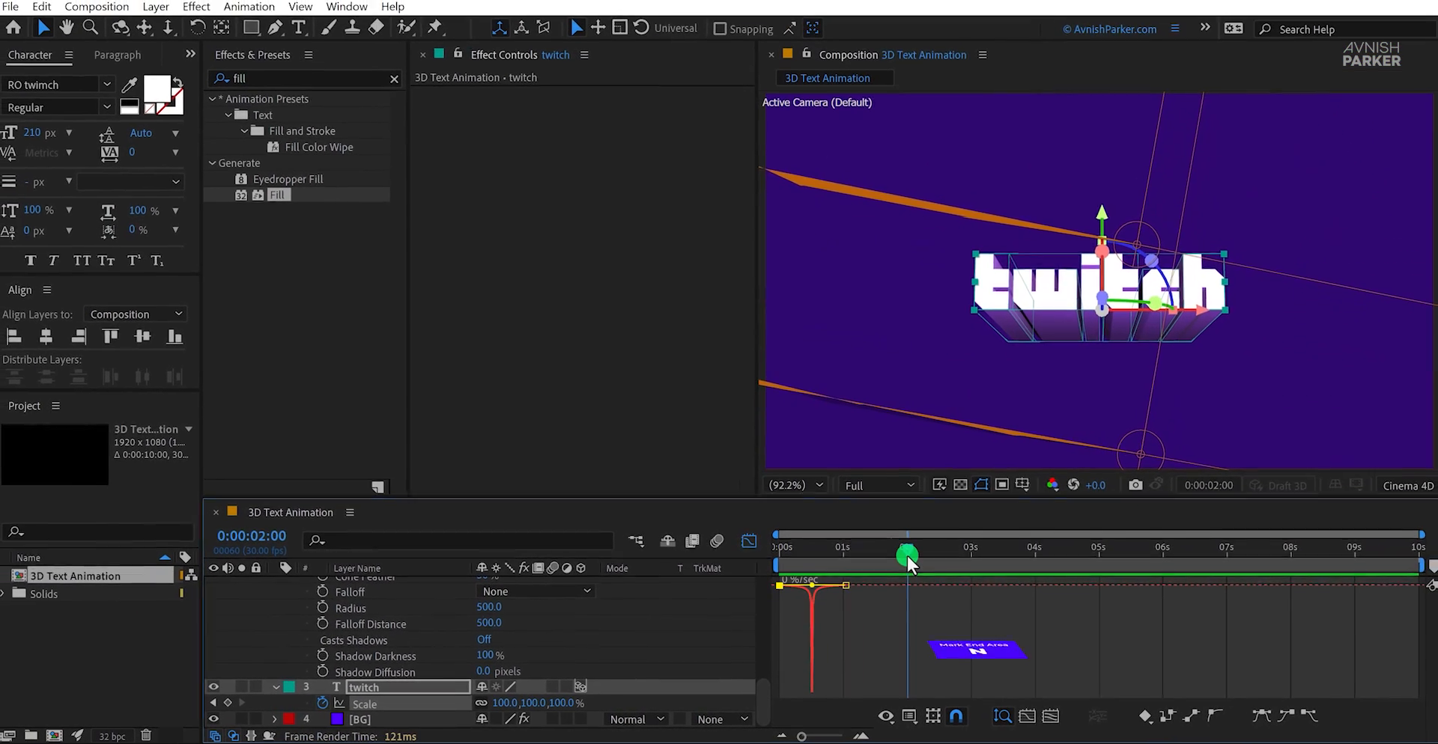
key(space)
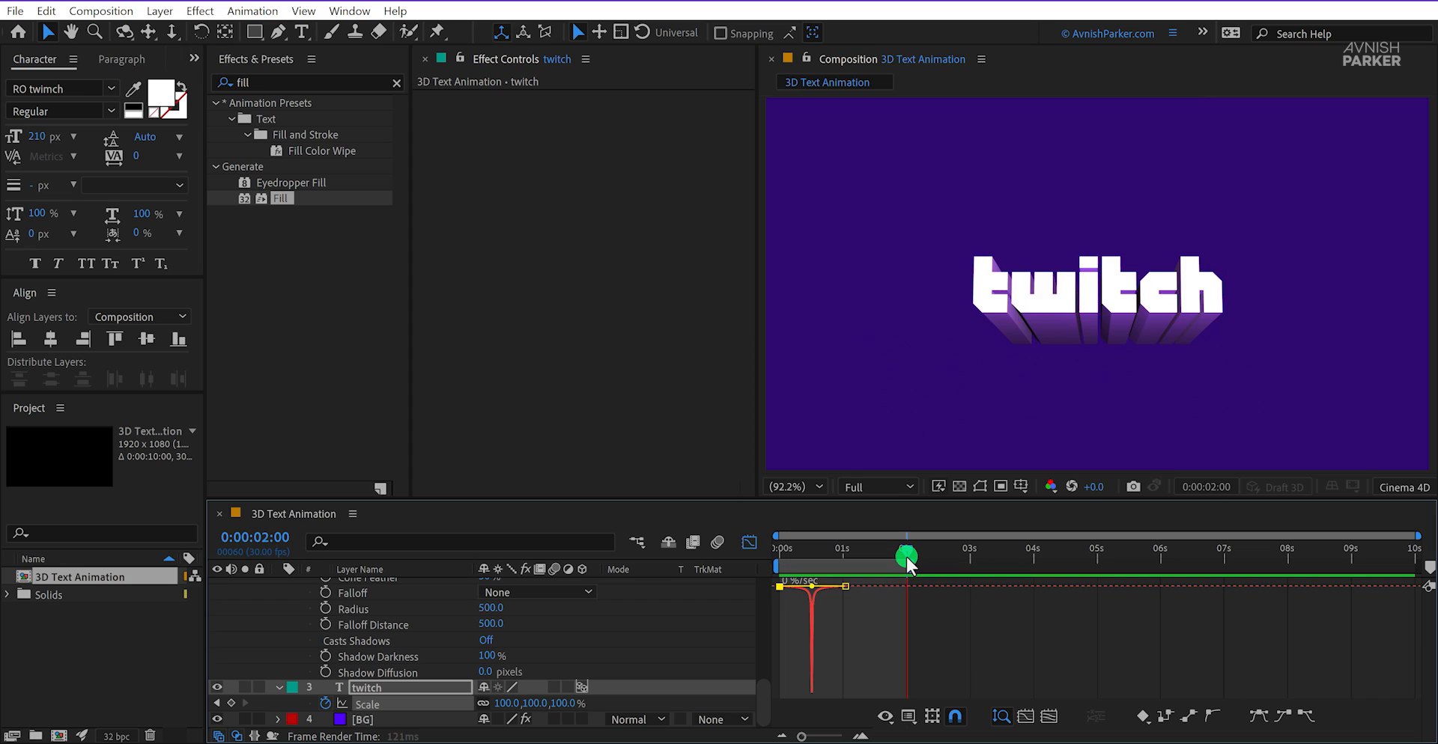
key(space)
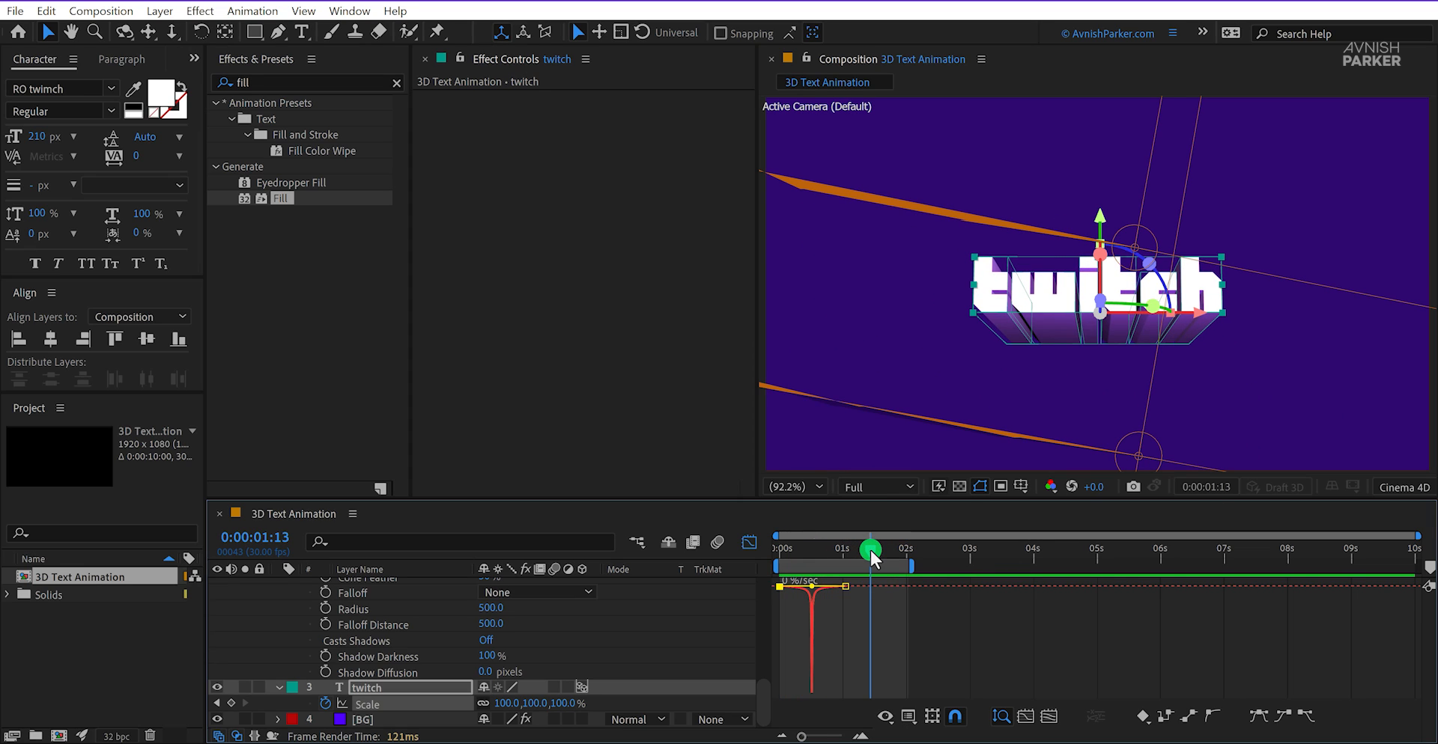
Step: Collapse both spot light layers, duplicate the twitch text layer and expand the copy's properties
click(709, 622)
scroll(708, 622, up, 5)
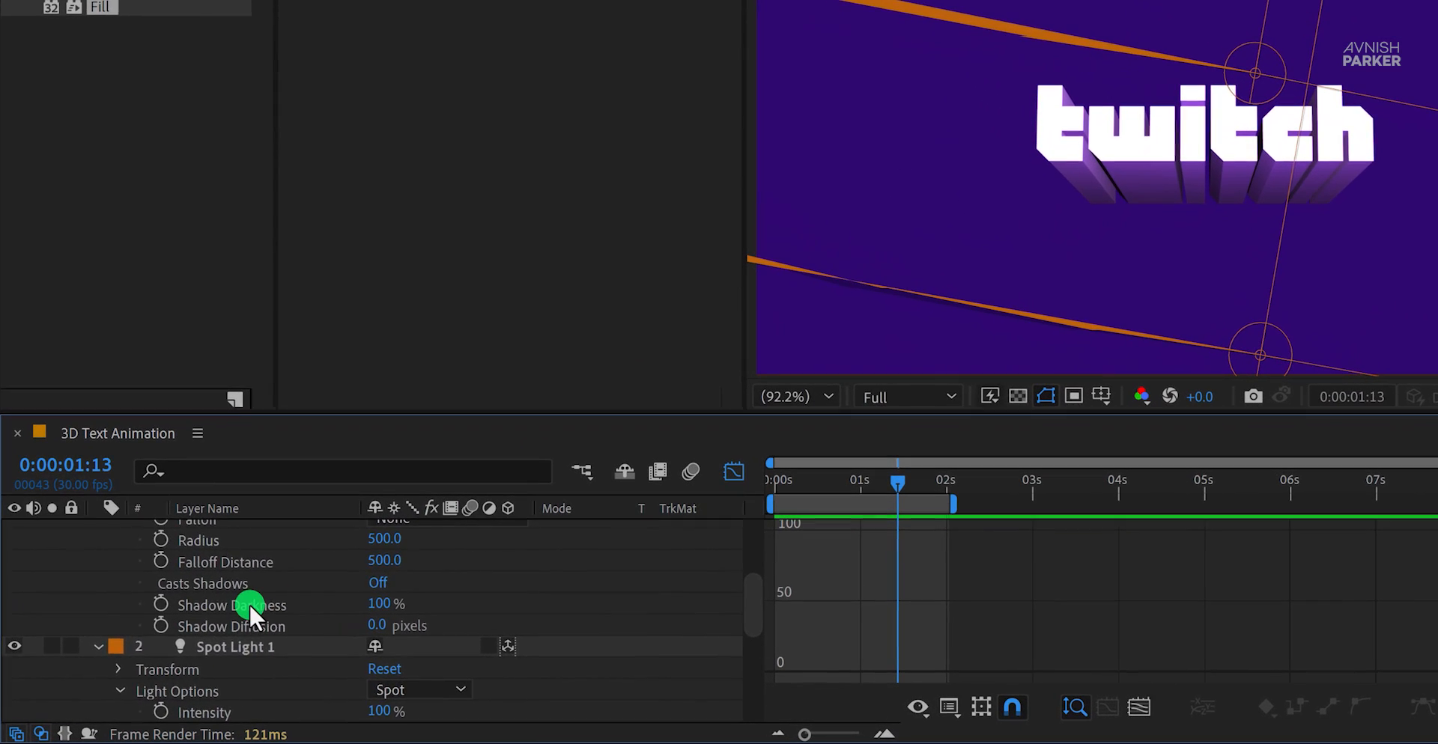
scroll(248, 604, up, 3)
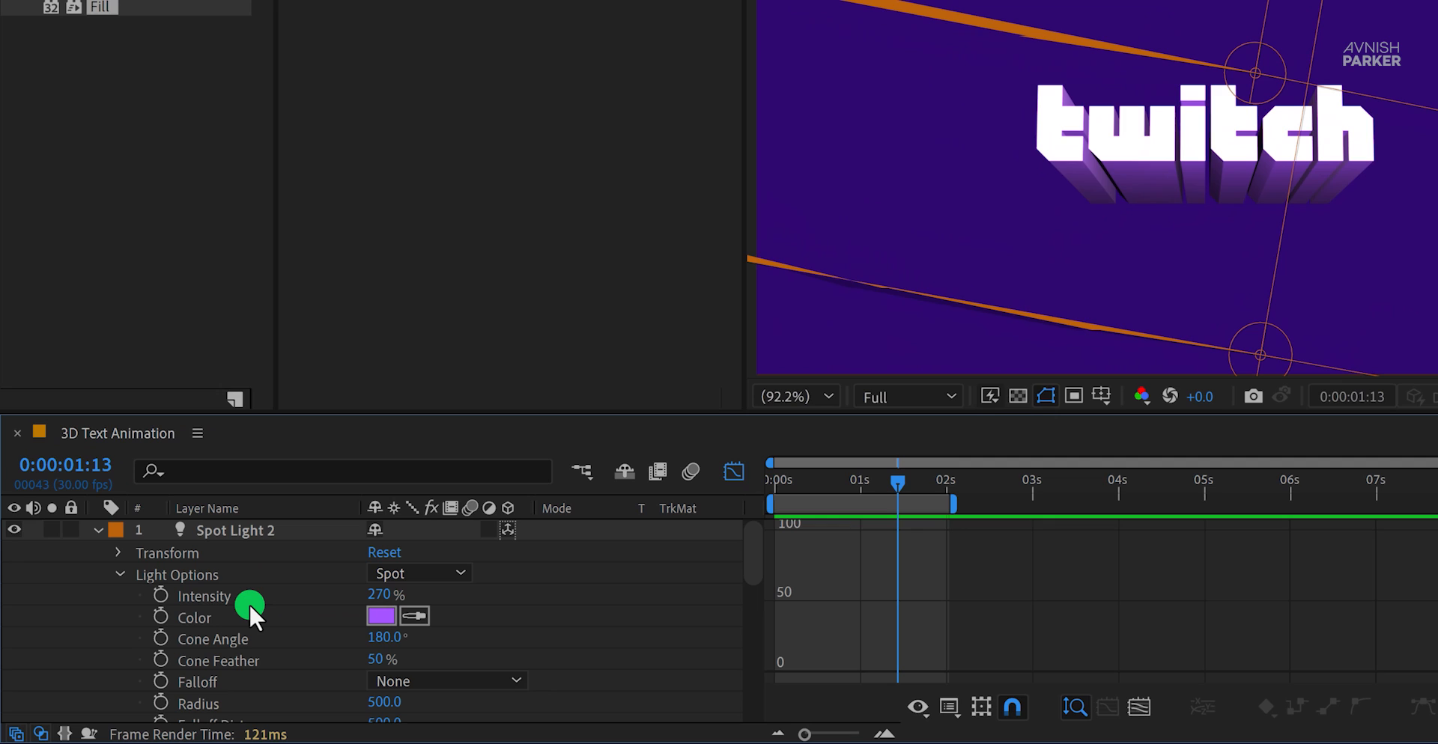
click(96, 529)
click(97, 552)
click(198, 572)
click(226, 572)
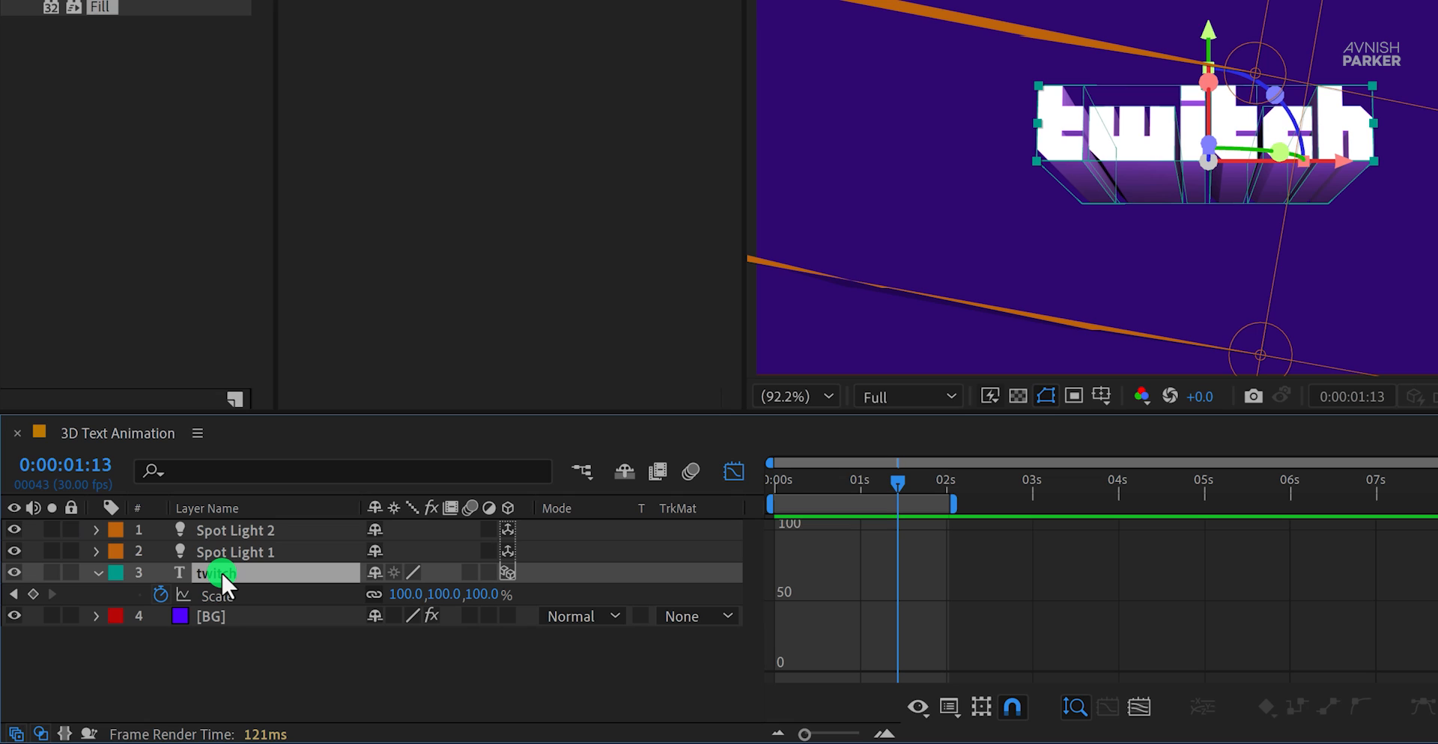
key(ctrl+d)
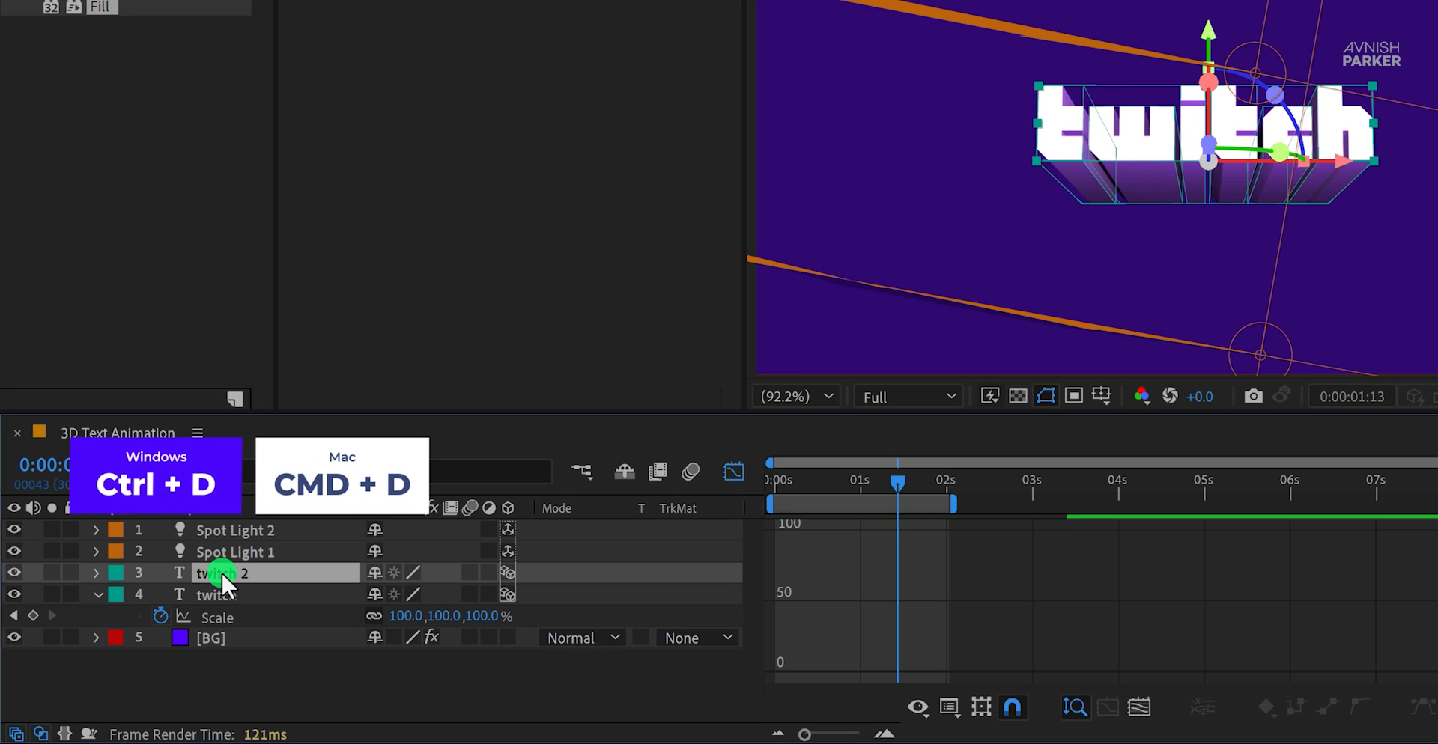
click(95, 574)
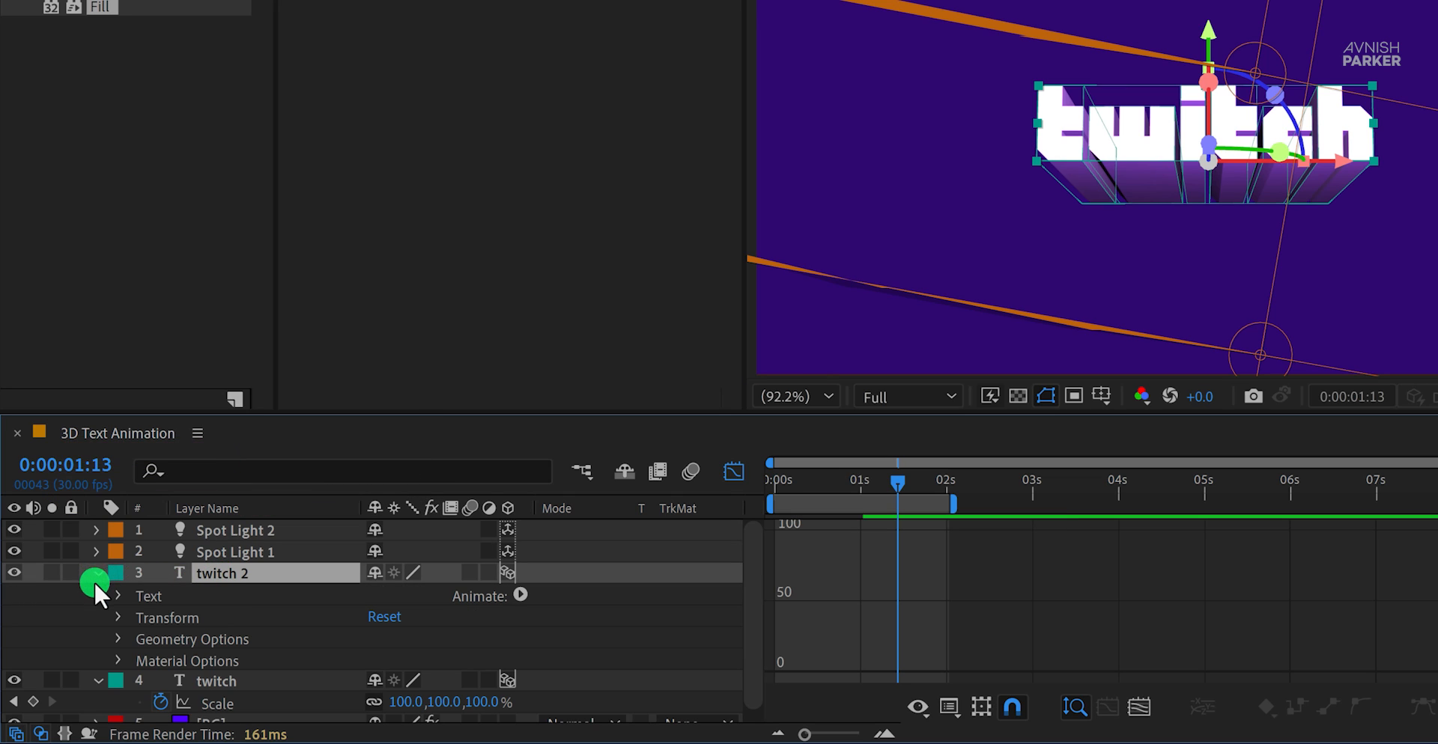
Step: Set the Extrusion Depth in the twitch 2 layer's Geometry Options to 0
click(117, 638)
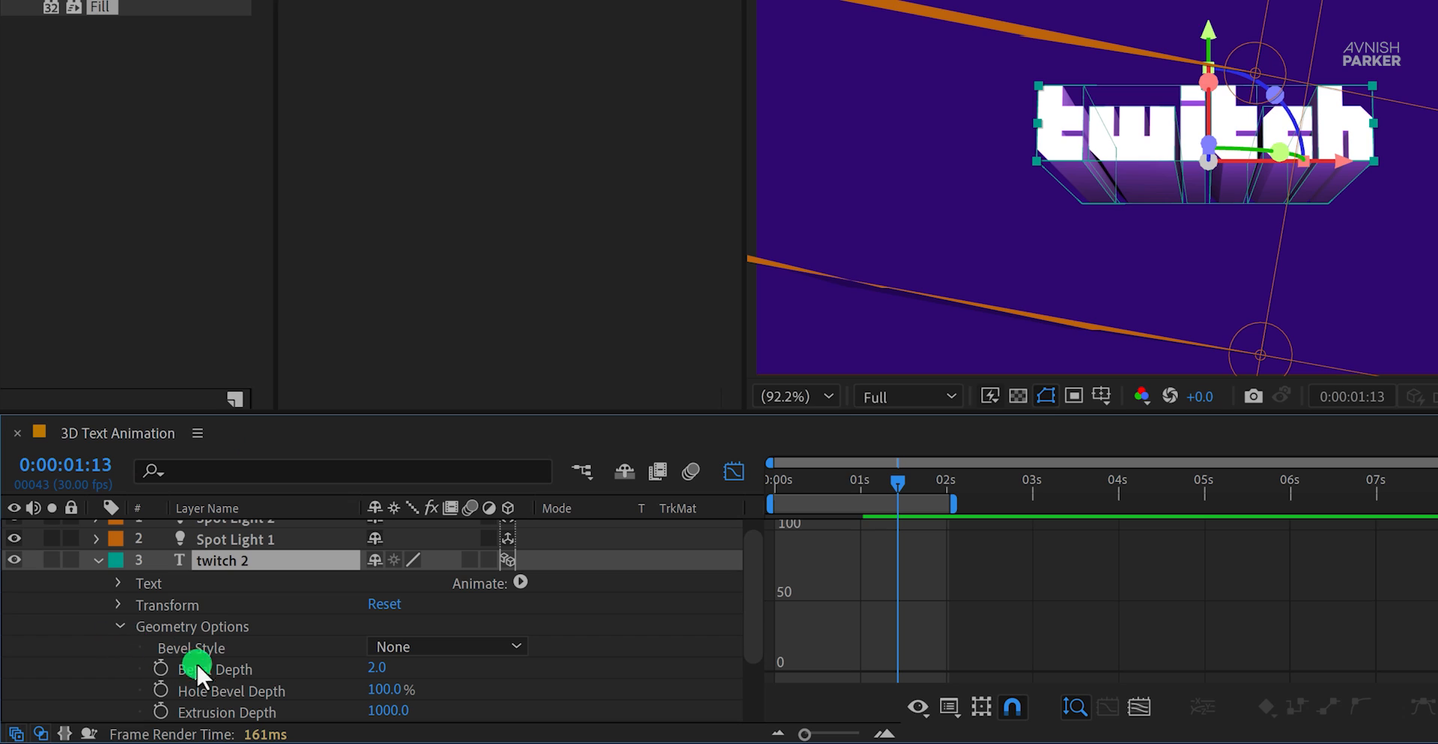
text(0)
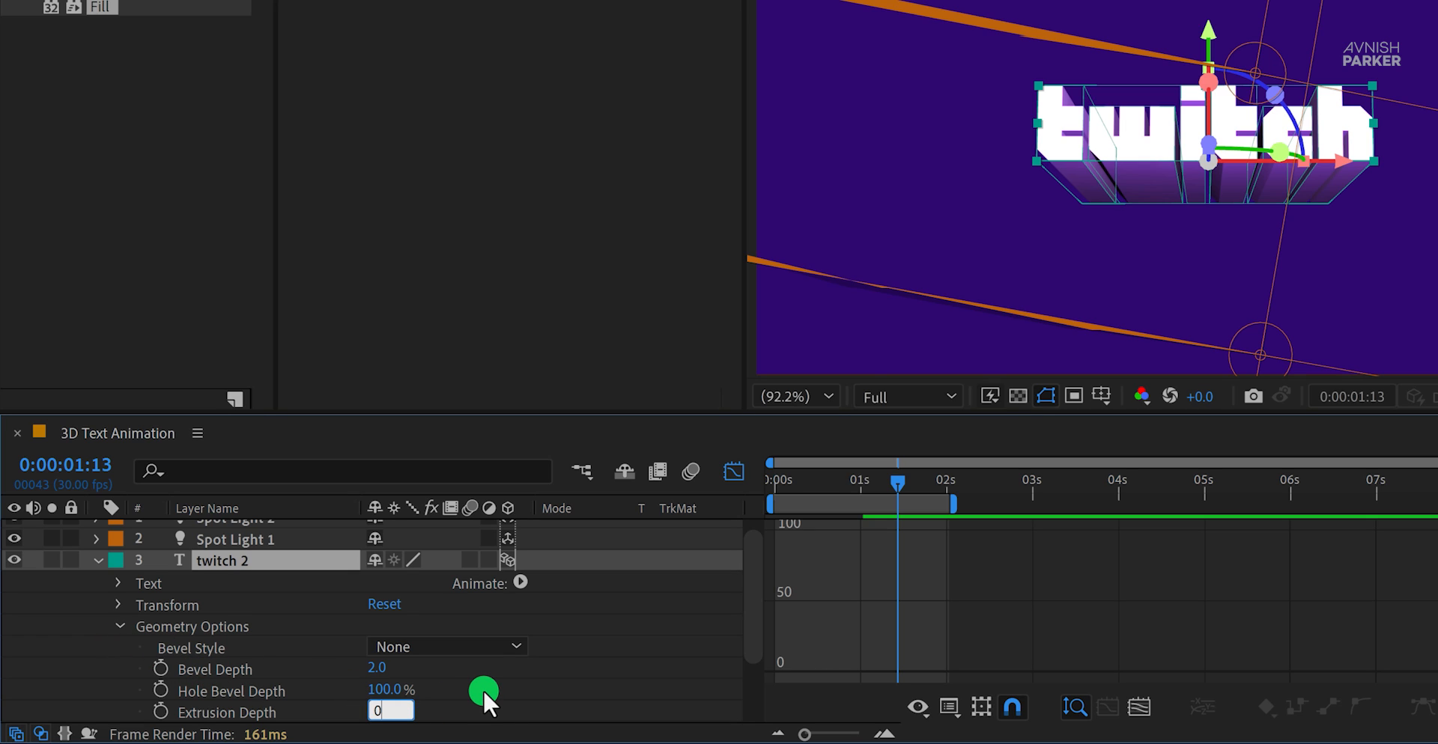
key(Return)
Step: Hide both the Spot Light 1 and Spot Light 2 layers
scroll(201, 613, up, 1)
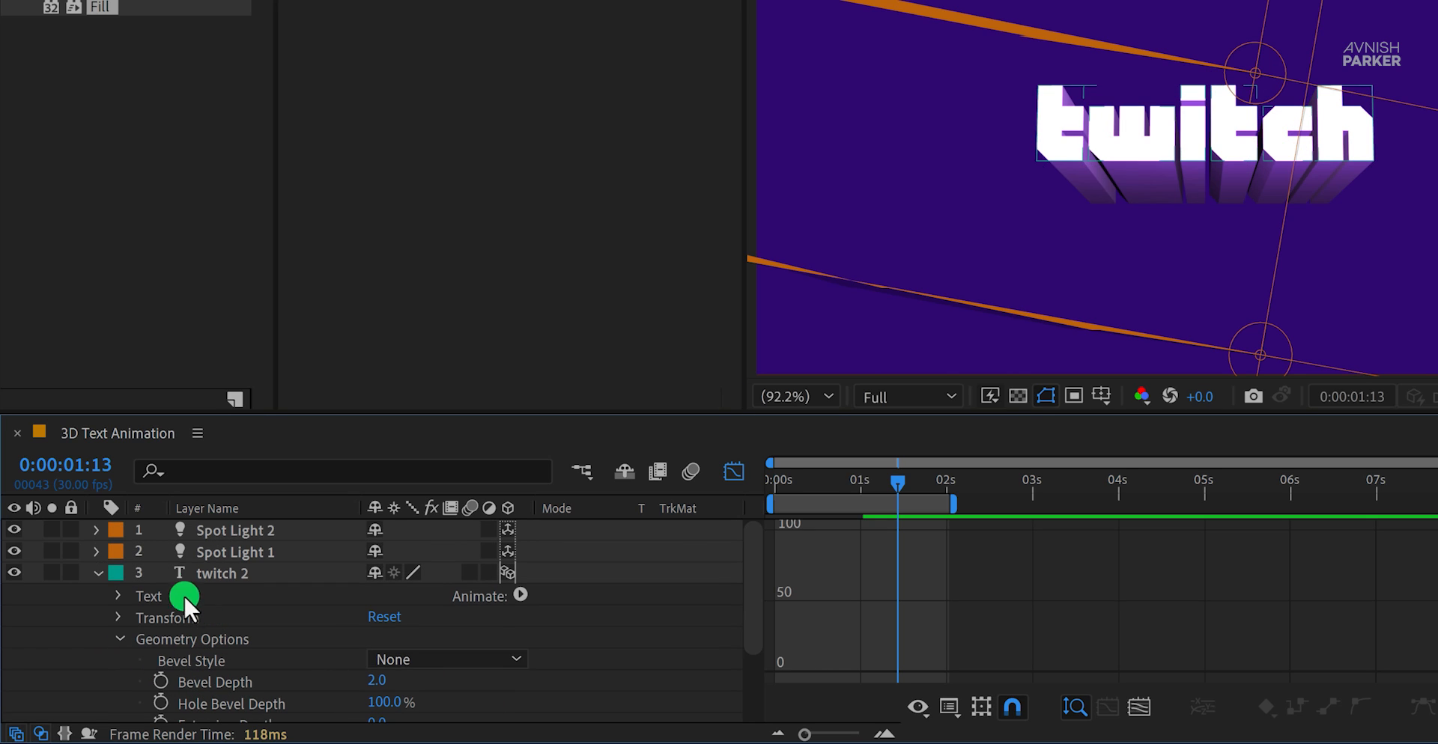
click(15, 550)
click(14, 530)
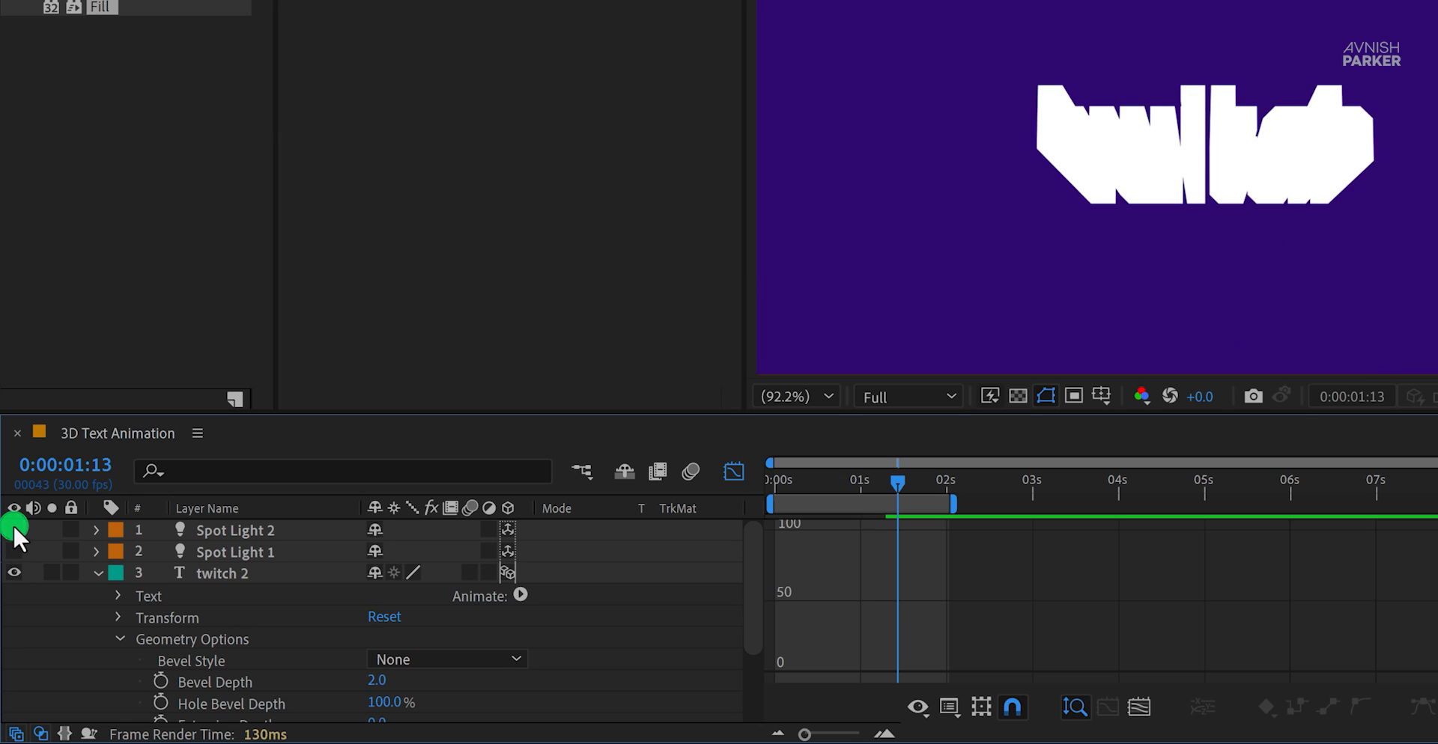
Step: Change the twitch 2 layer's text fill color to a bright, fully saturated pink and collapse the layer
click(228, 569)
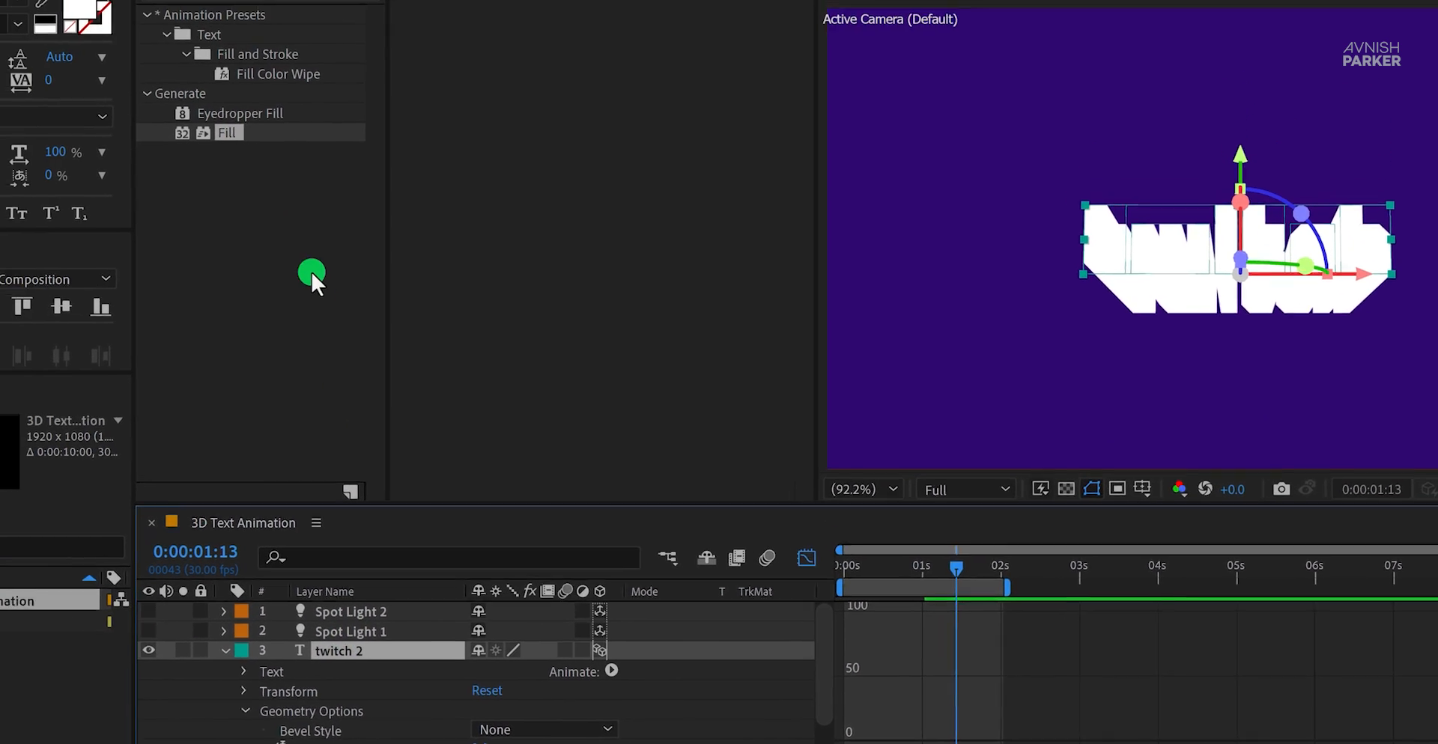
click(79, 6)
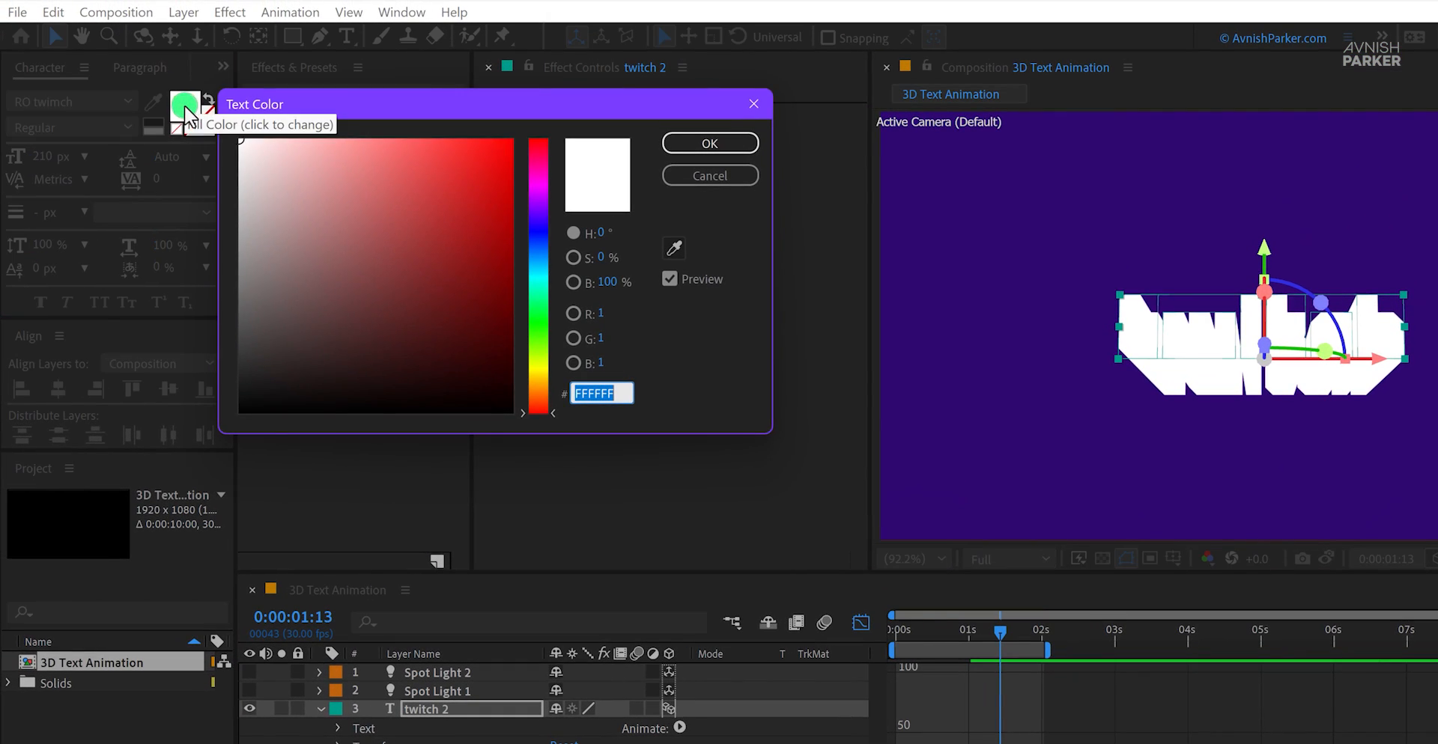
click(350, 42)
drag(440, 143, 510, 140)
drag(537, 183, 541, 159)
click(713, 146)
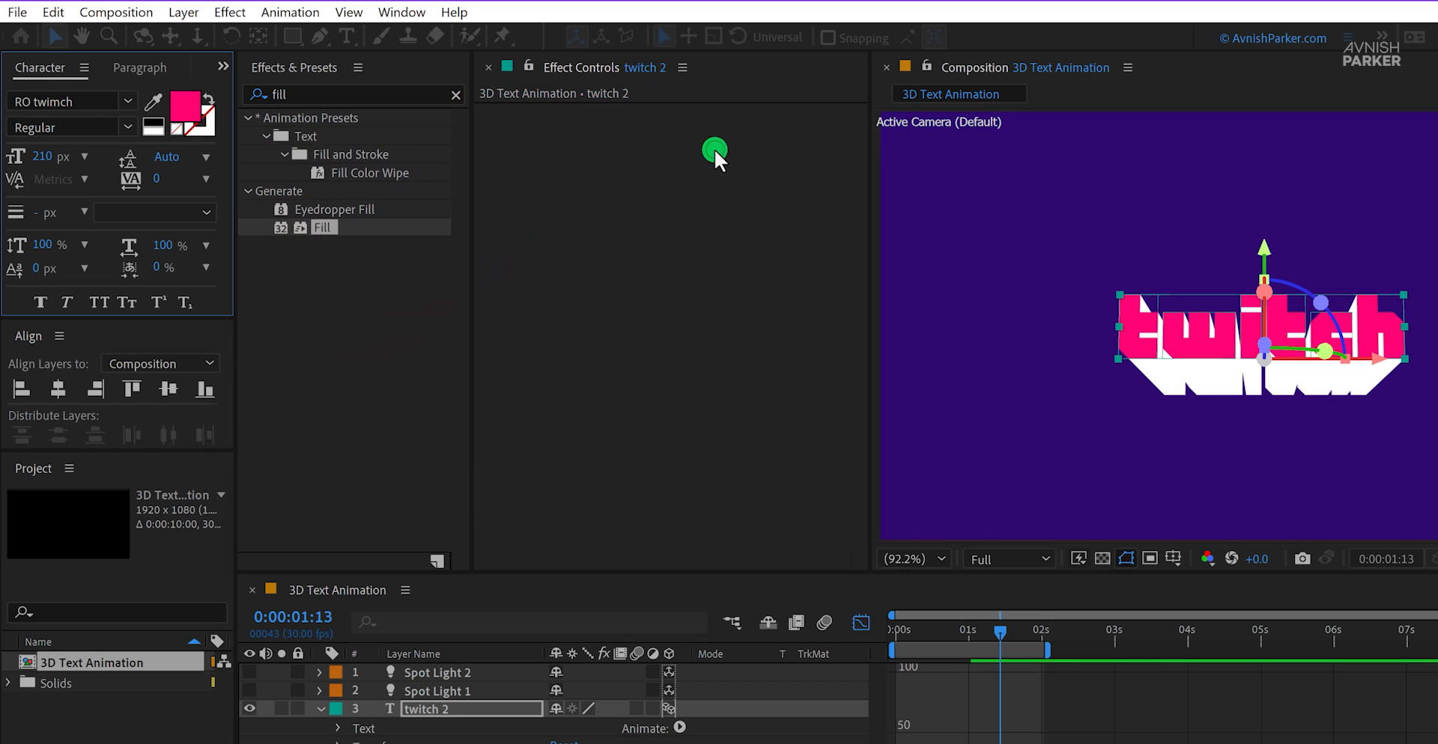
click(322, 711)
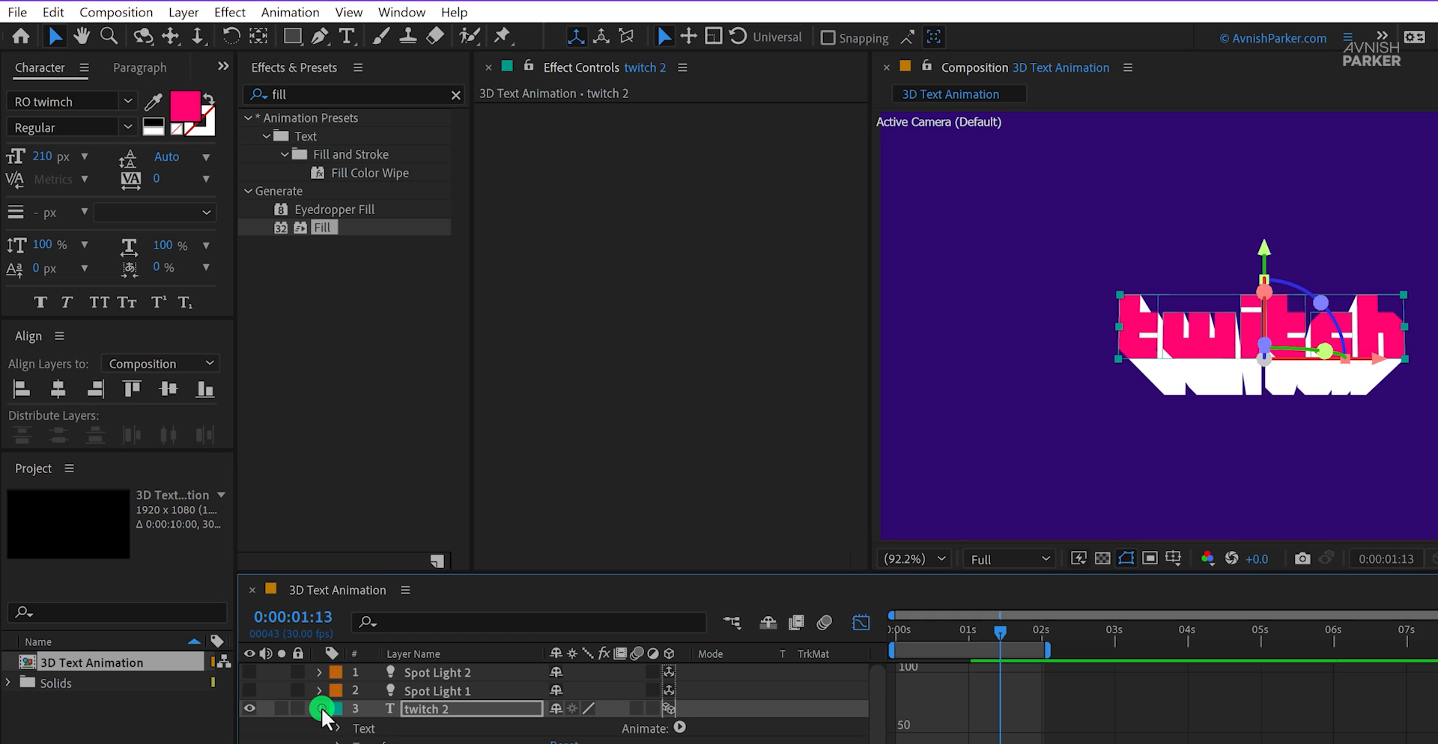
Step: Change the original twitch layer's text fill color to the dark maroon 651735
click(411, 727)
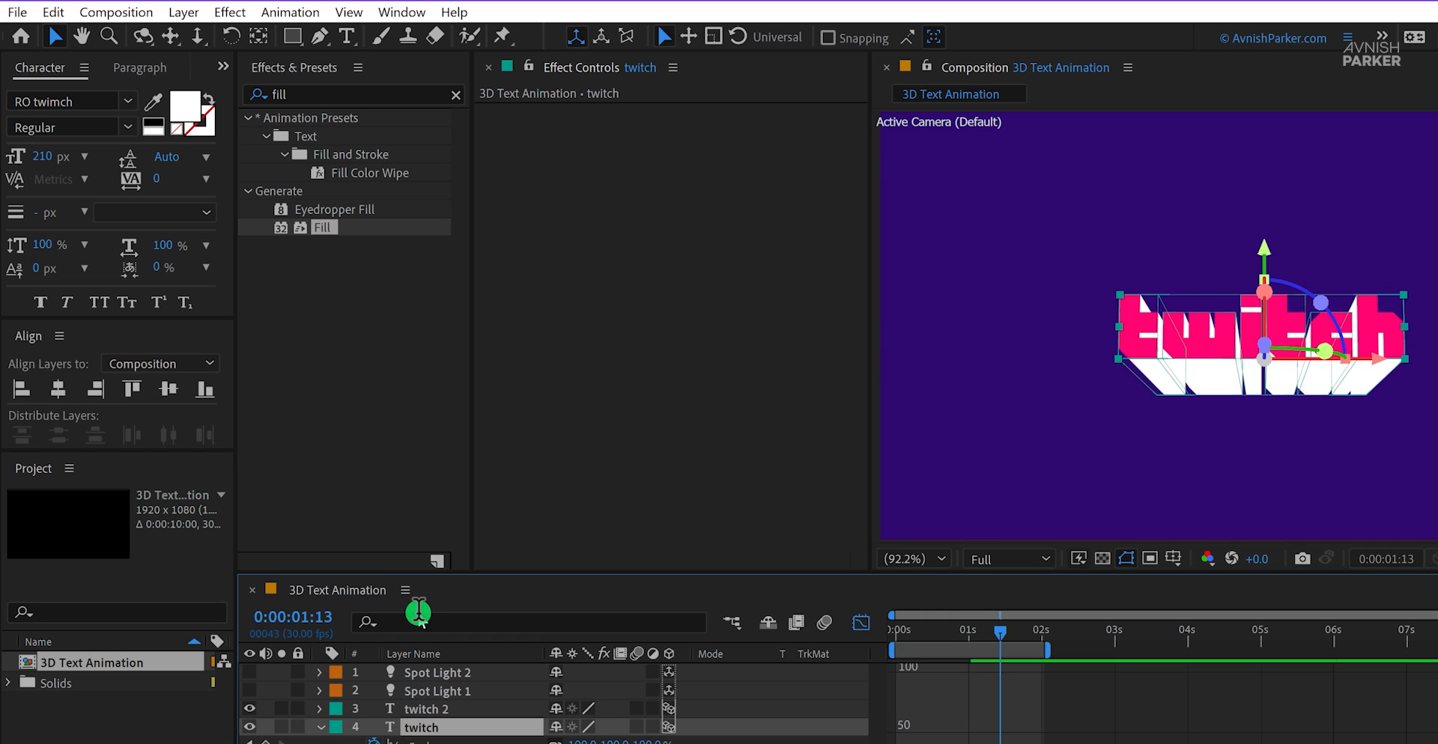
click(192, 116)
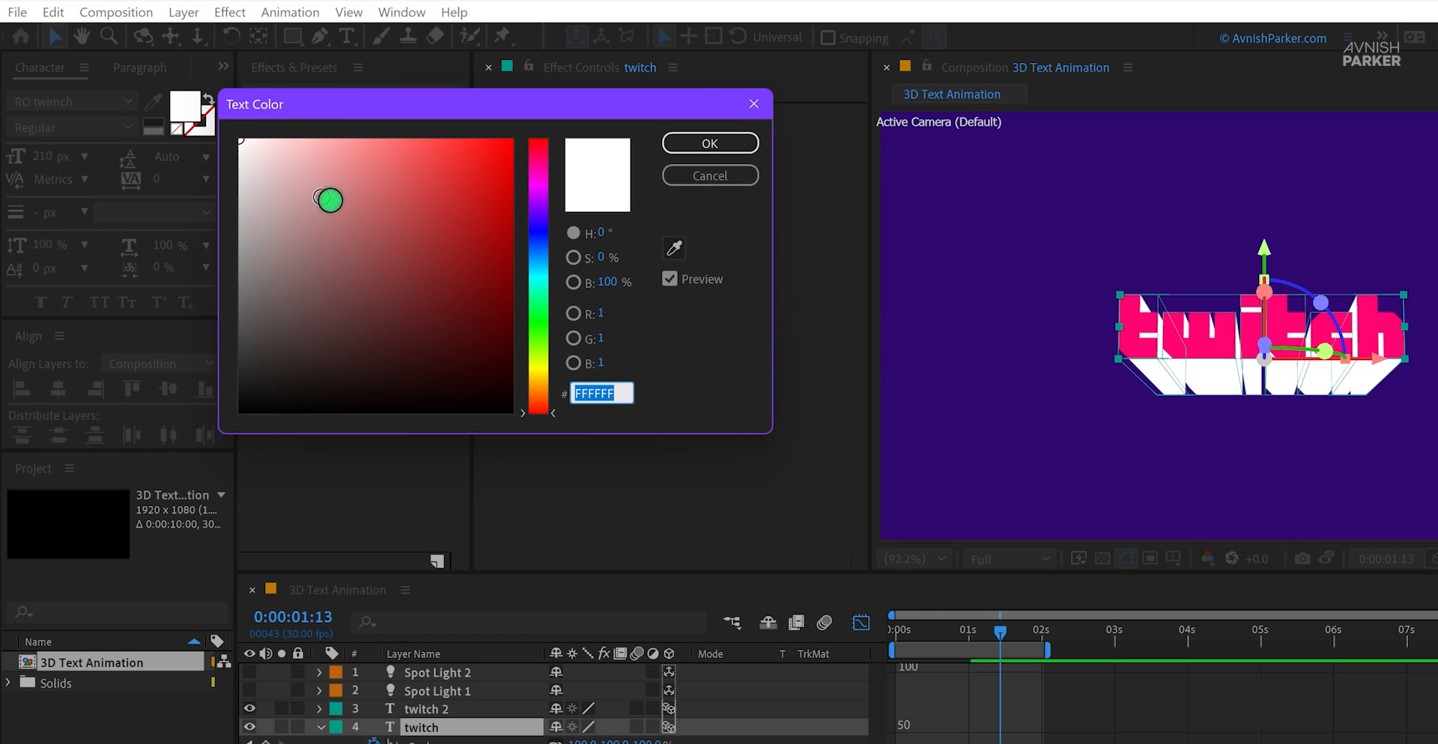
click(510, 149)
drag(539, 245, 541, 167)
drag(503, 277, 449, 304)
drag(539, 306, 543, 157)
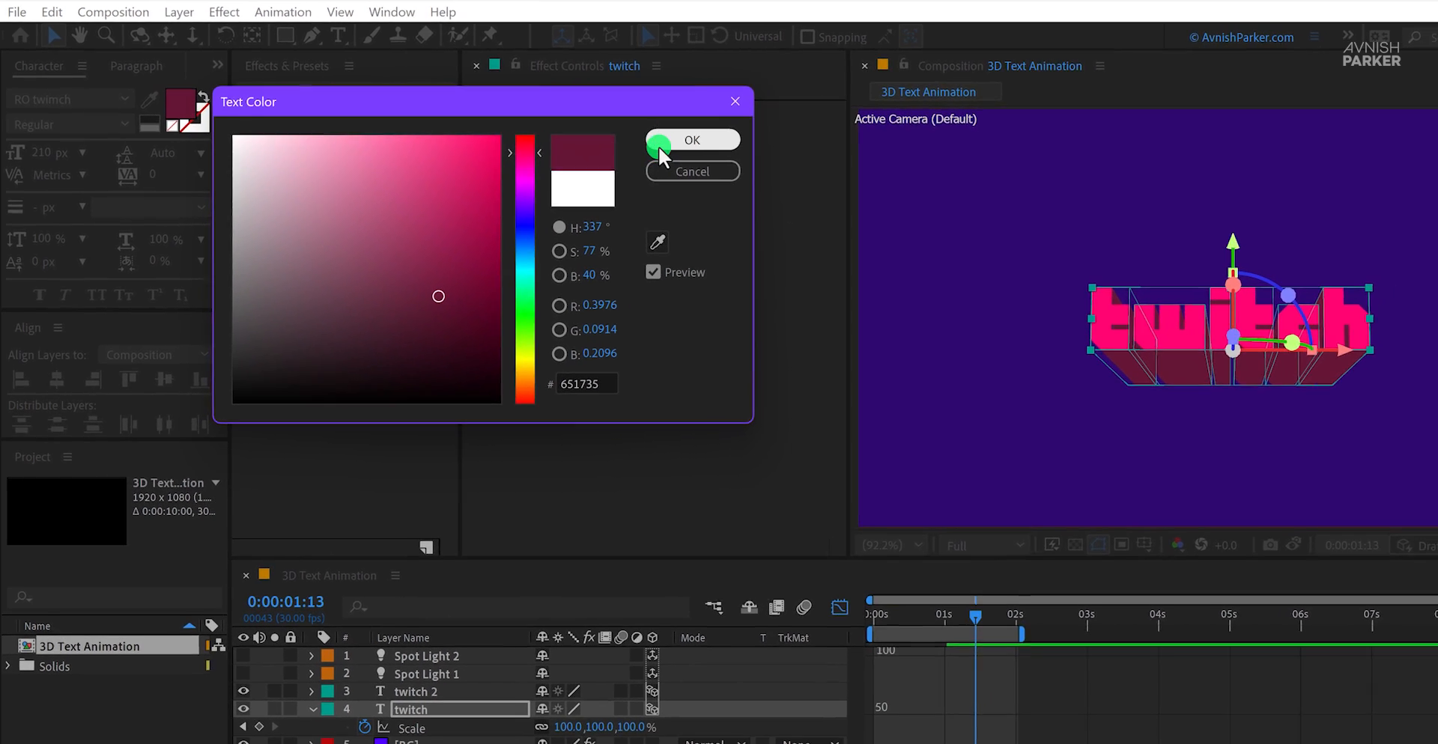
click(667, 143)
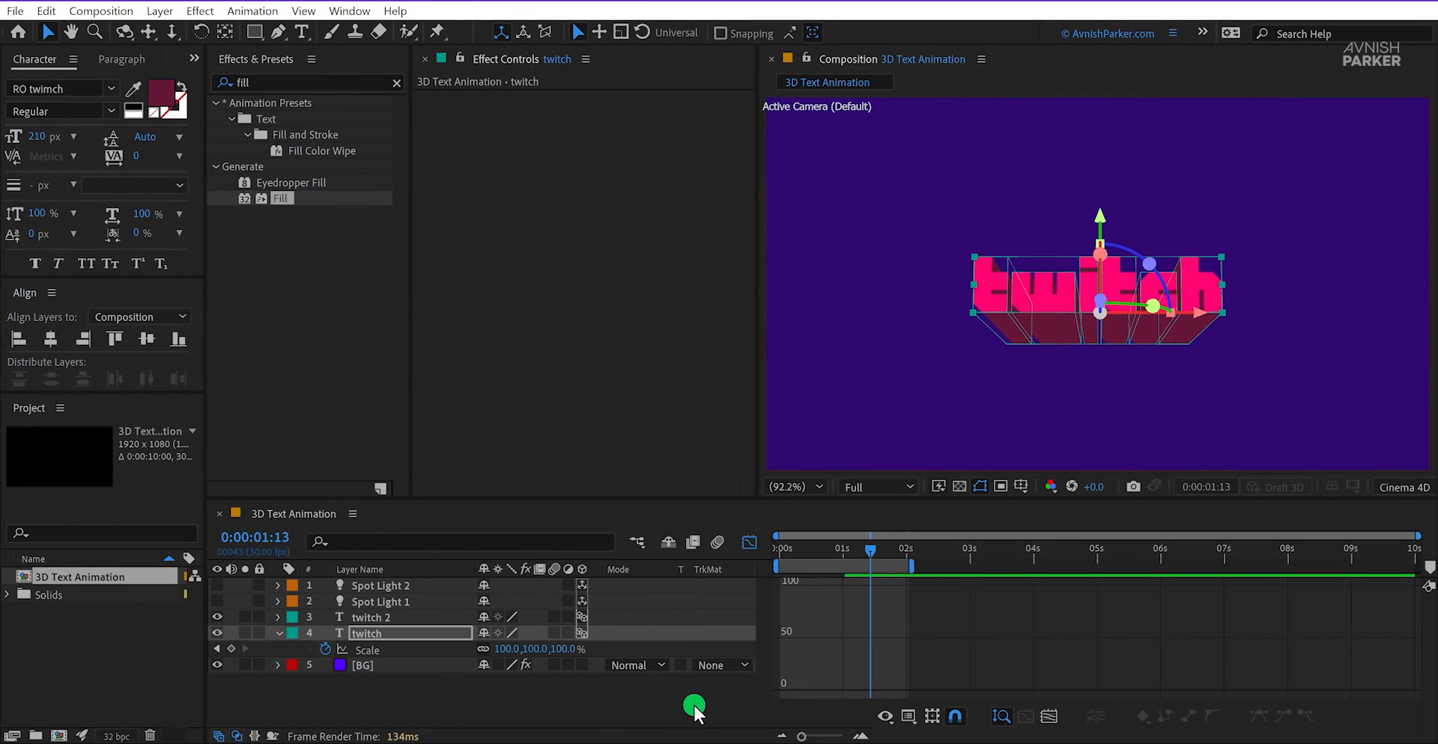
Step: Deselect all layers and switch the timeline from the graph editor back to the layer bars
click(693, 703)
click(751, 540)
click(772, 627)
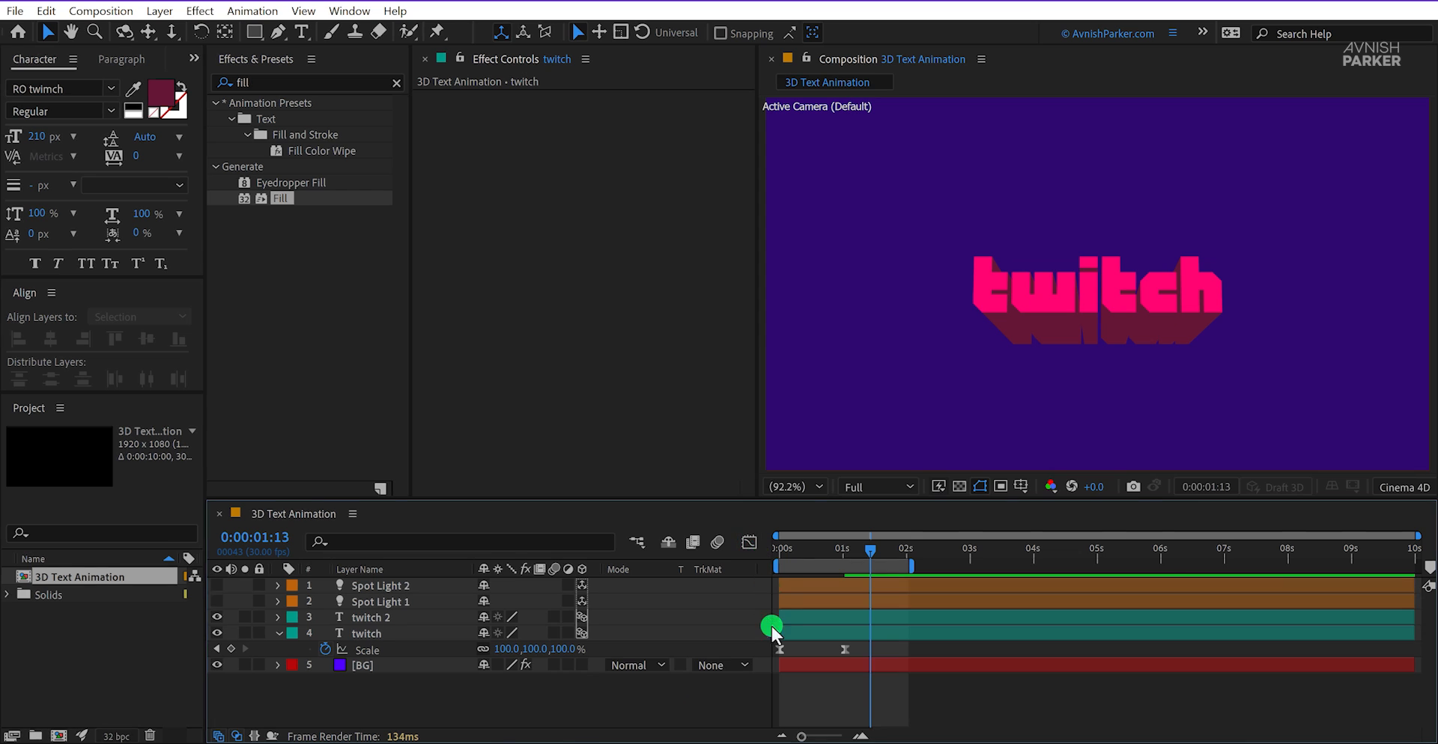